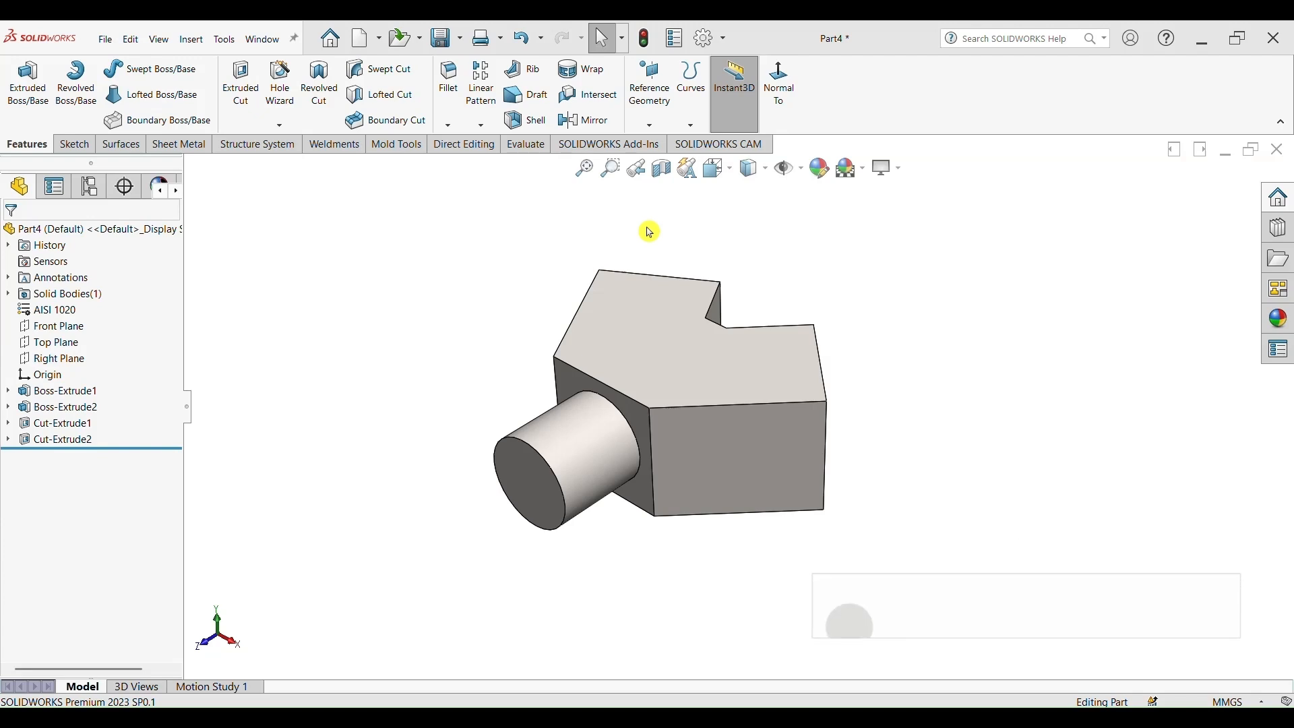
# Step: Switch to the Exercise #26 drawing in the image viewer and mark the Y-shaped outline with its 75, 95 and 60° dimensions
pyautogui.moveTo(945, 523); pyautogui.dragTo(910, 519, button='middle')
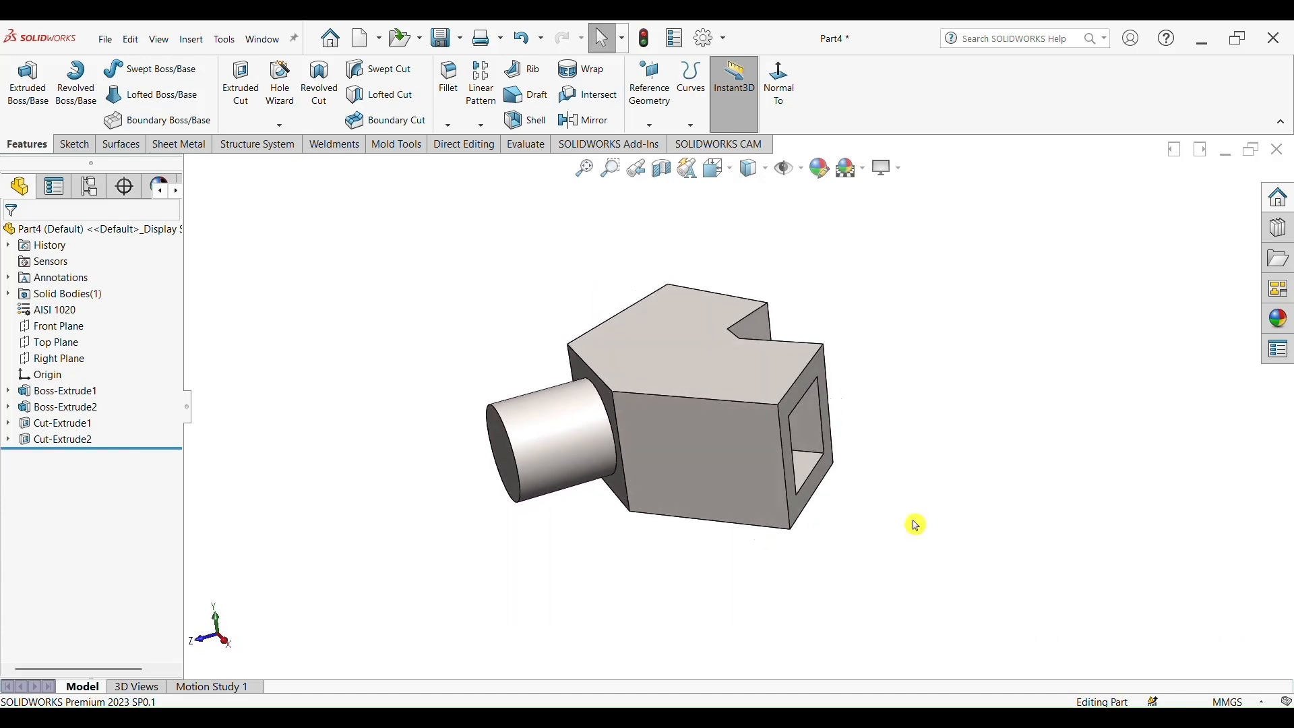
pyautogui.click(787, 650)
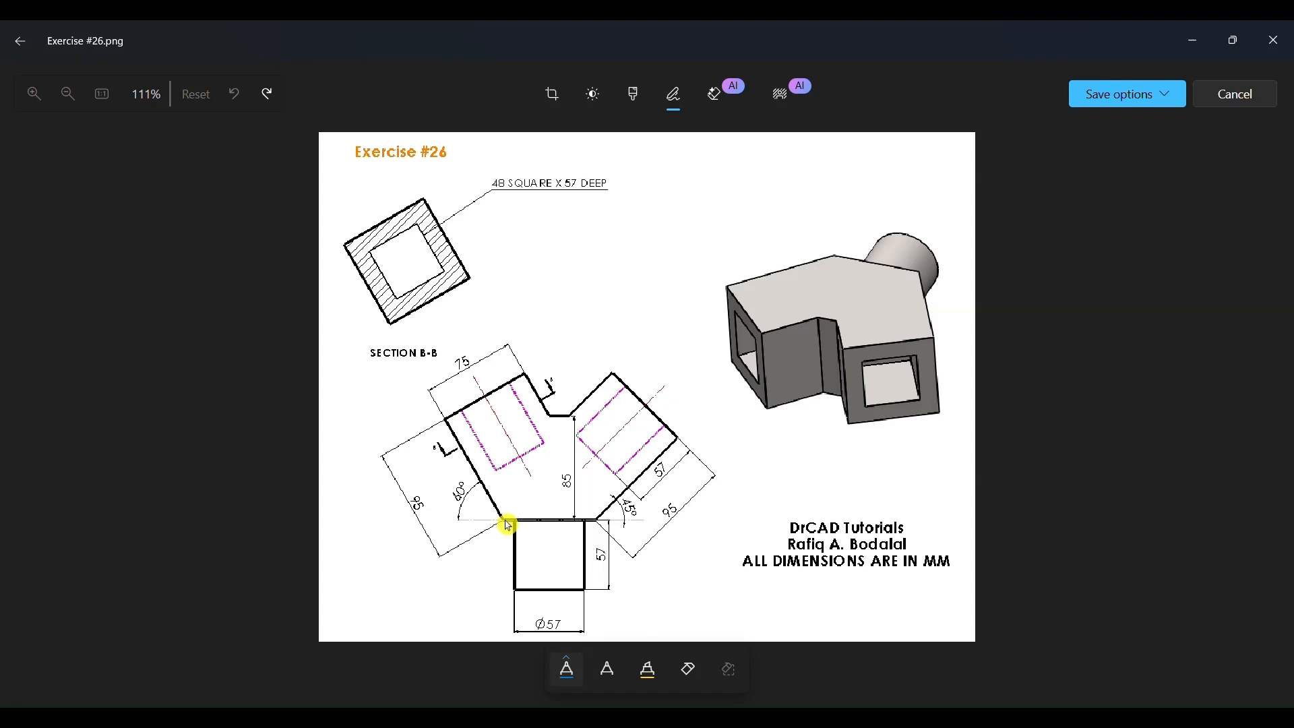
pyautogui.moveTo(511, 526)
pyautogui.mouseDown()
pyautogui.moveTo(446, 421)
pyautogui.moveTo(512, 386)
pyautogui.moveTo(566, 419)
pyautogui.moveTo(618, 375)
pyautogui.moveTo(682, 433)
pyautogui.moveTo(595, 520)
pyautogui.moveTo(524, 526)
pyautogui.mouseUp()
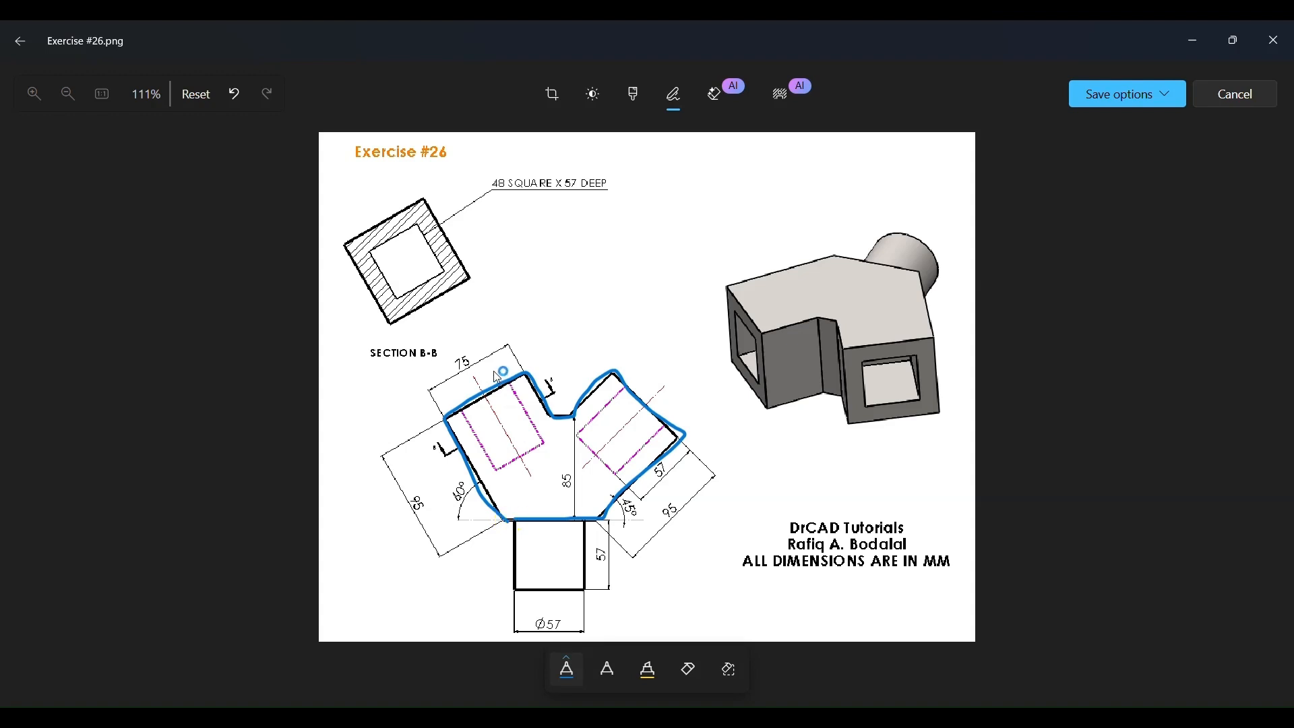
pyautogui.moveTo(460, 356)
pyautogui.mouseDown()
pyautogui.moveTo(453, 371)
pyautogui.moveTo(485, 348)
pyautogui.mouseUp()
pyautogui.moveTo(430, 486)
pyautogui.mouseDown()
pyautogui.moveTo(408, 500)
pyautogui.moveTo(461, 486)
pyautogui.moveTo(452, 507)
pyautogui.moveTo(468, 480)
pyautogui.mouseUp()
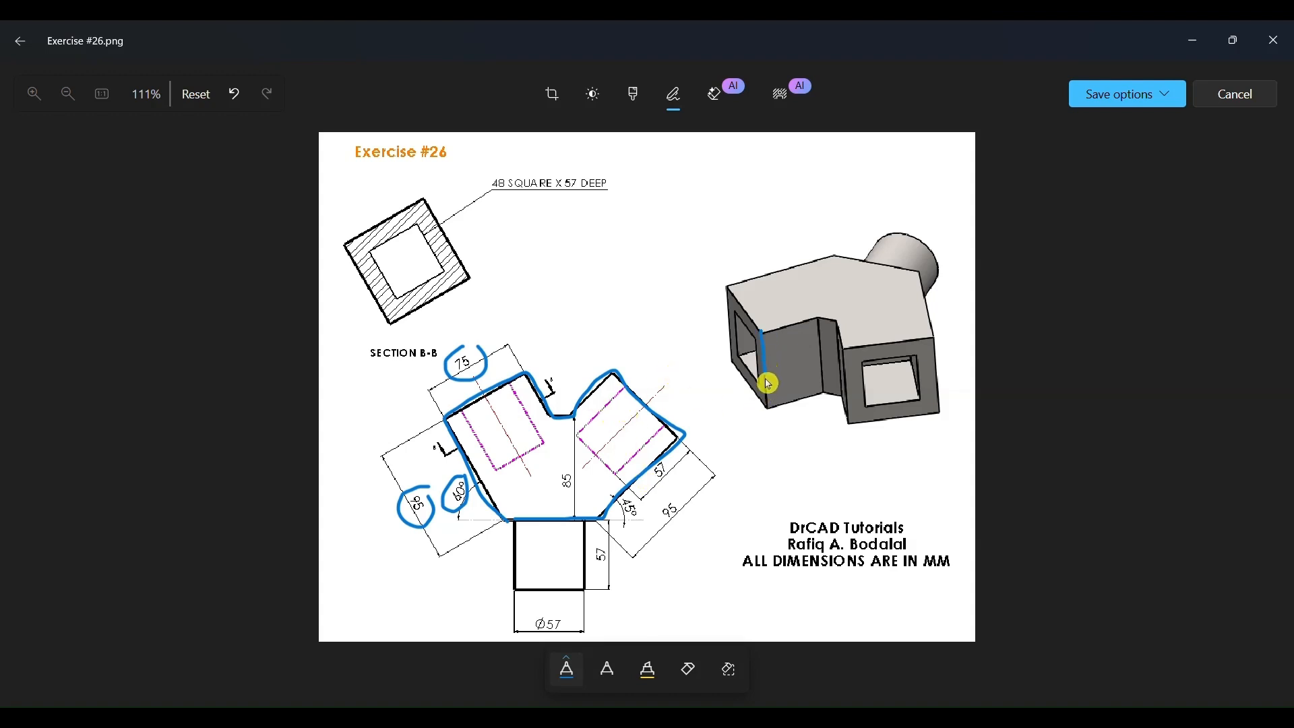
# Step: Mark the body's vertical height edge in the isometric view, the section cutting line, and the Section B-B view with one outer side
pyautogui.moveTo(761, 331); pyautogui.dragTo(769, 412)
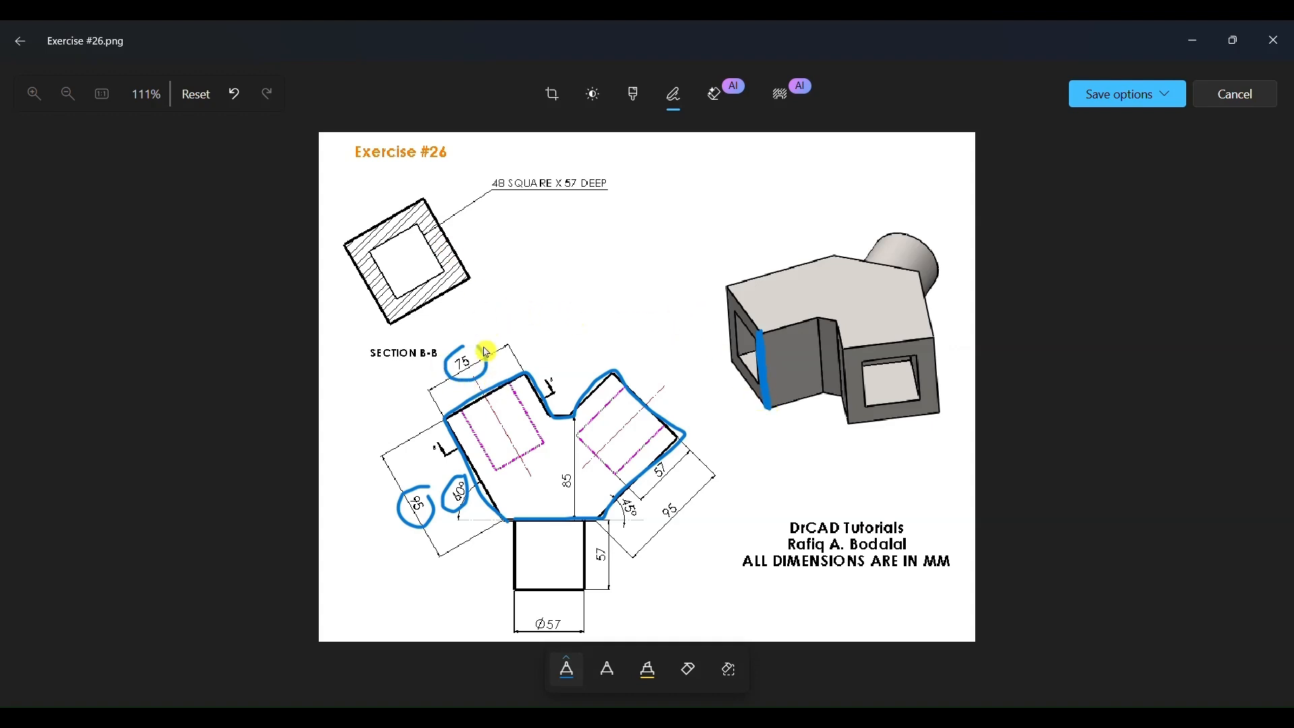
pyautogui.moveTo(563, 381); pyautogui.dragTo(443, 457)
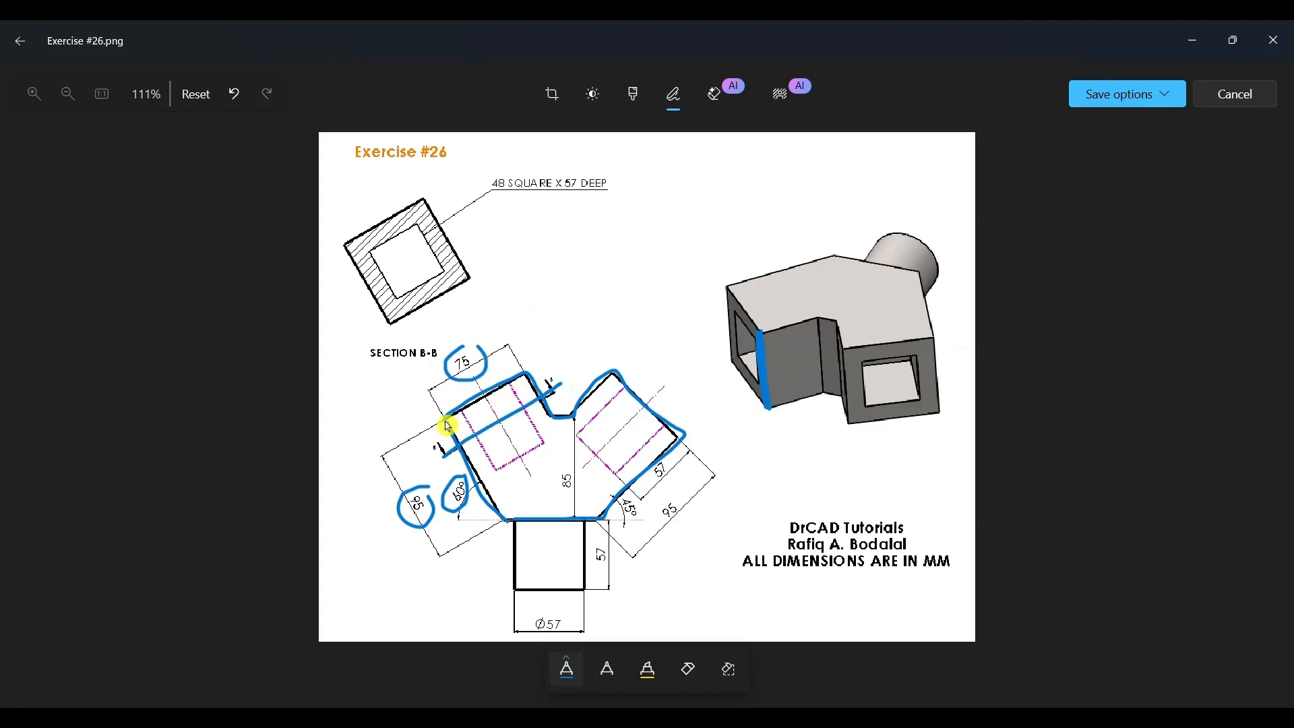
pyautogui.moveTo(432, 193)
pyautogui.mouseDown()
pyautogui.moveTo(405, 191)
pyautogui.moveTo(342, 235)
pyautogui.moveTo(363, 326)
pyautogui.moveTo(494, 303)
pyautogui.moveTo(465, 211)
pyautogui.moveTo(432, 196)
pyautogui.mouseUp()
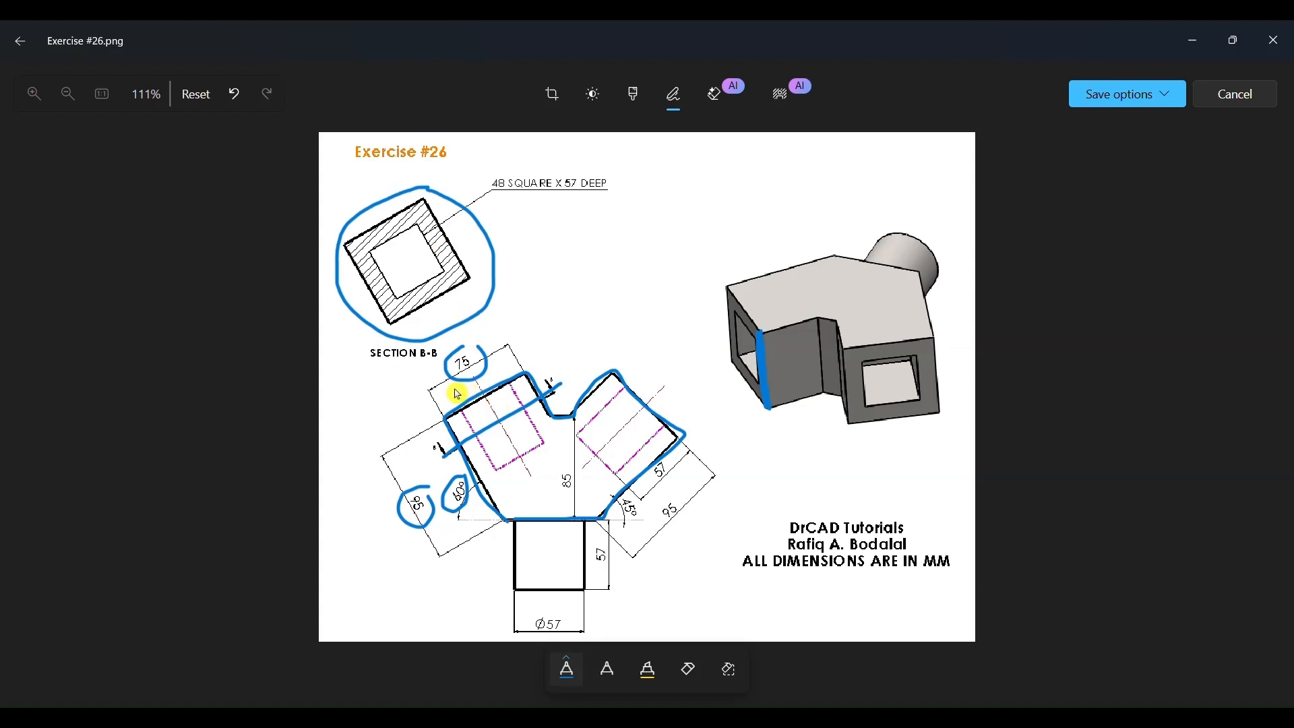
pyautogui.moveTo(433, 197); pyautogui.dragTo(488, 289)
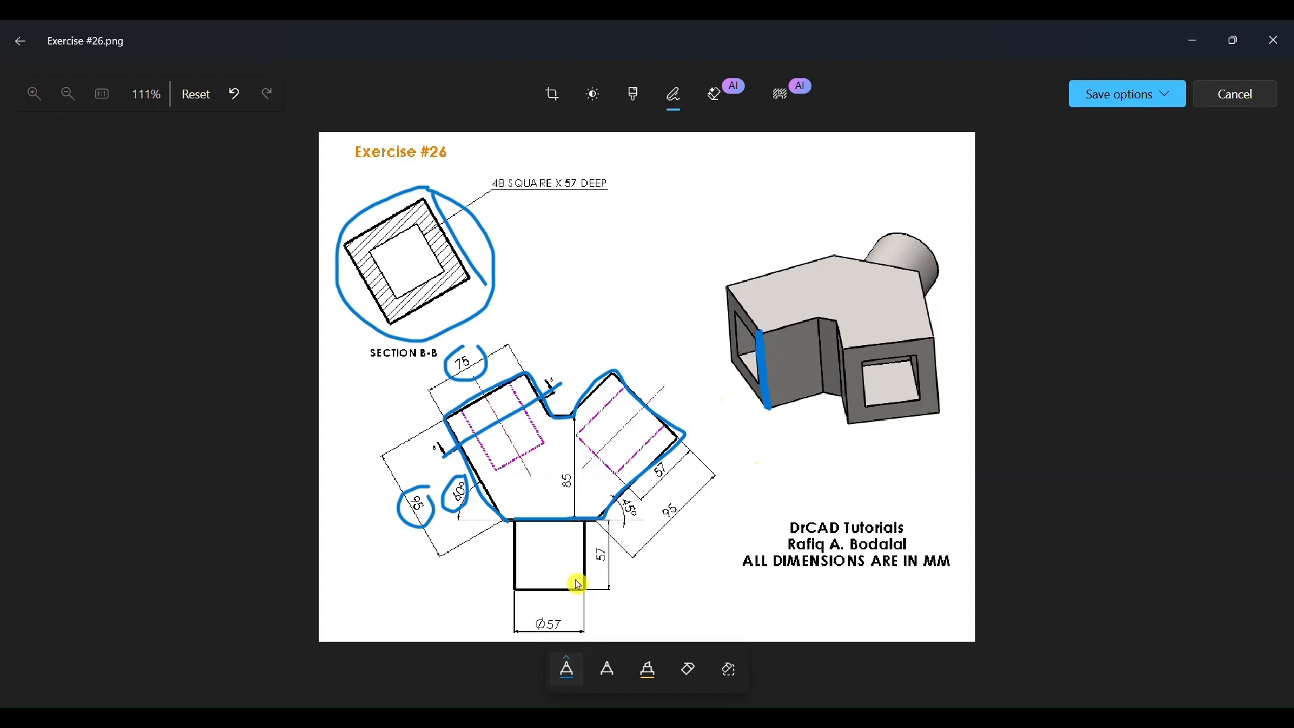
# Step: Mark the cylindrical boss, its mounting face and its Ø57 and 57 length dimensions on the drawing, and undo these marks
pyautogui.moveTo(594, 551)
pyautogui.mouseDown()
pyautogui.moveTo(505, 577)
pyautogui.moveTo(592, 544)
pyautogui.moveTo(611, 577)
pyautogui.mouseUp()
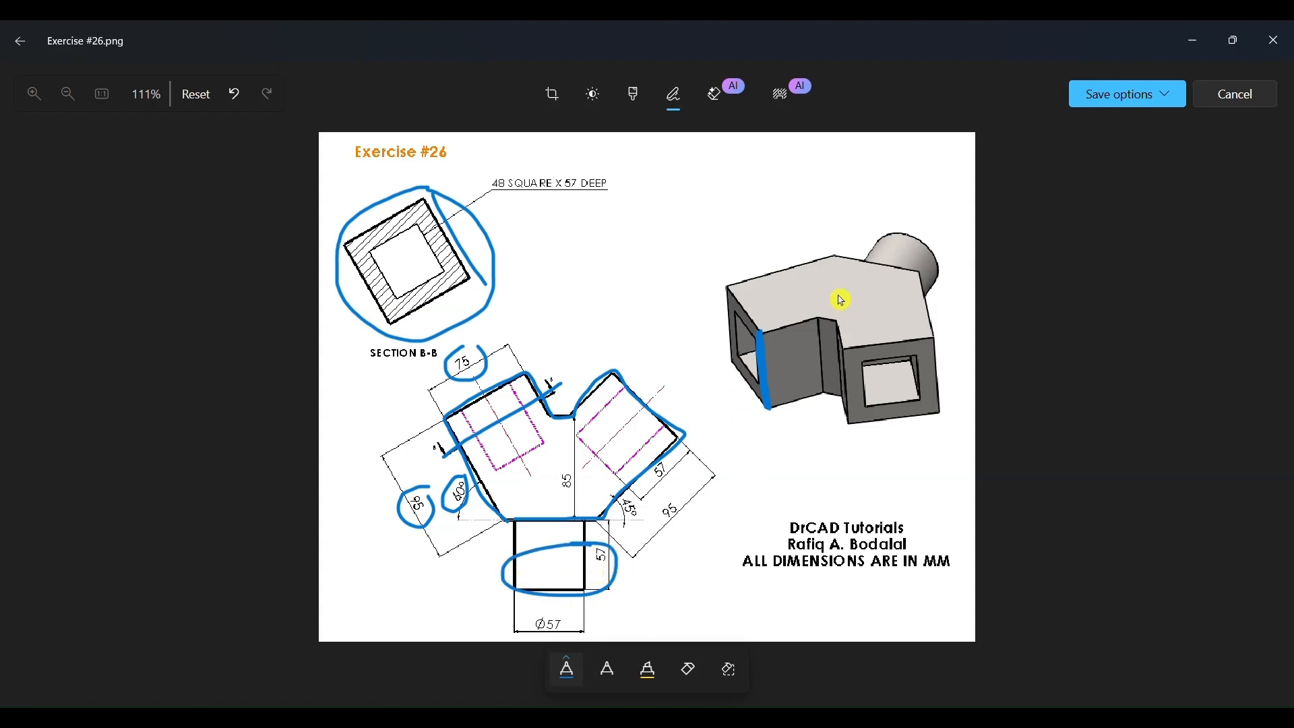
pyautogui.moveTo(839, 258); pyautogui.dragTo(921, 274)
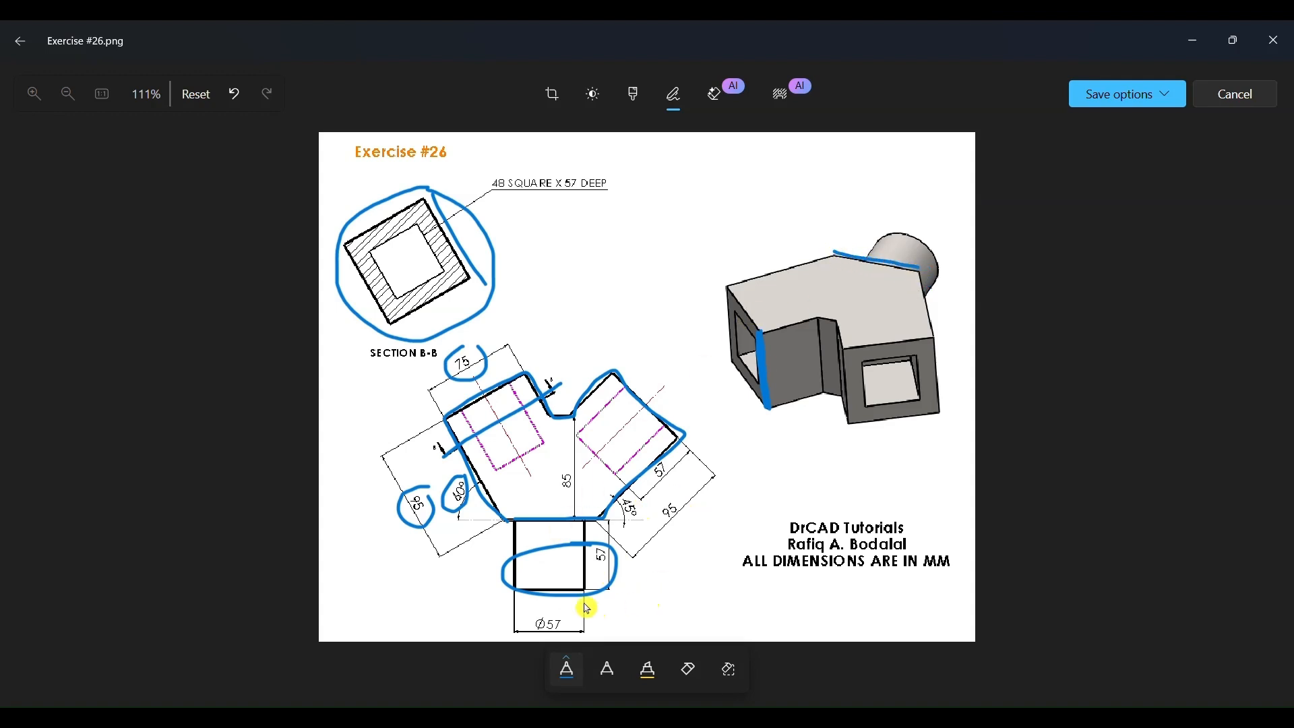
pyautogui.moveTo(563, 619)
pyautogui.mouseDown()
pyautogui.moveTo(517, 625)
pyautogui.moveTo(586, 621)
pyautogui.moveTo(565, 610)
pyautogui.mouseUp()
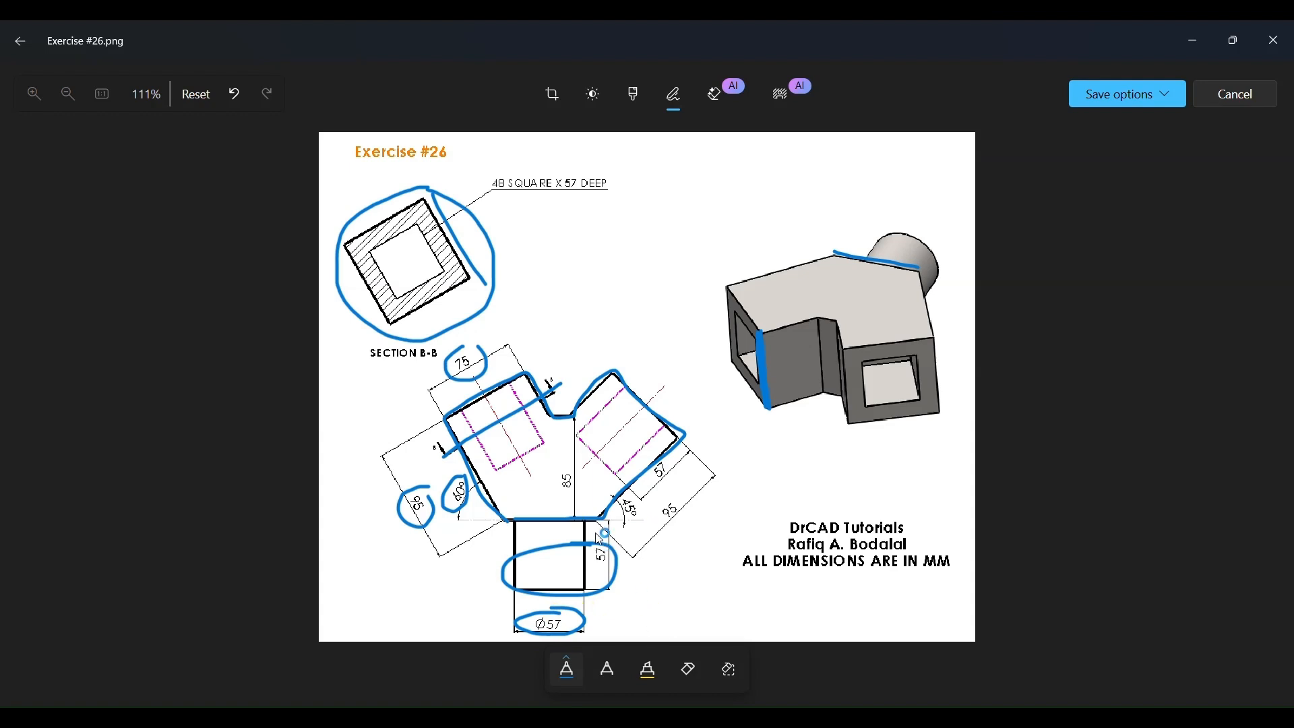
pyautogui.hotkey('ctrl', 'z')
pyautogui.hotkey('ctrl', 'z')
pyautogui.hotkey('ctrl', 'z')
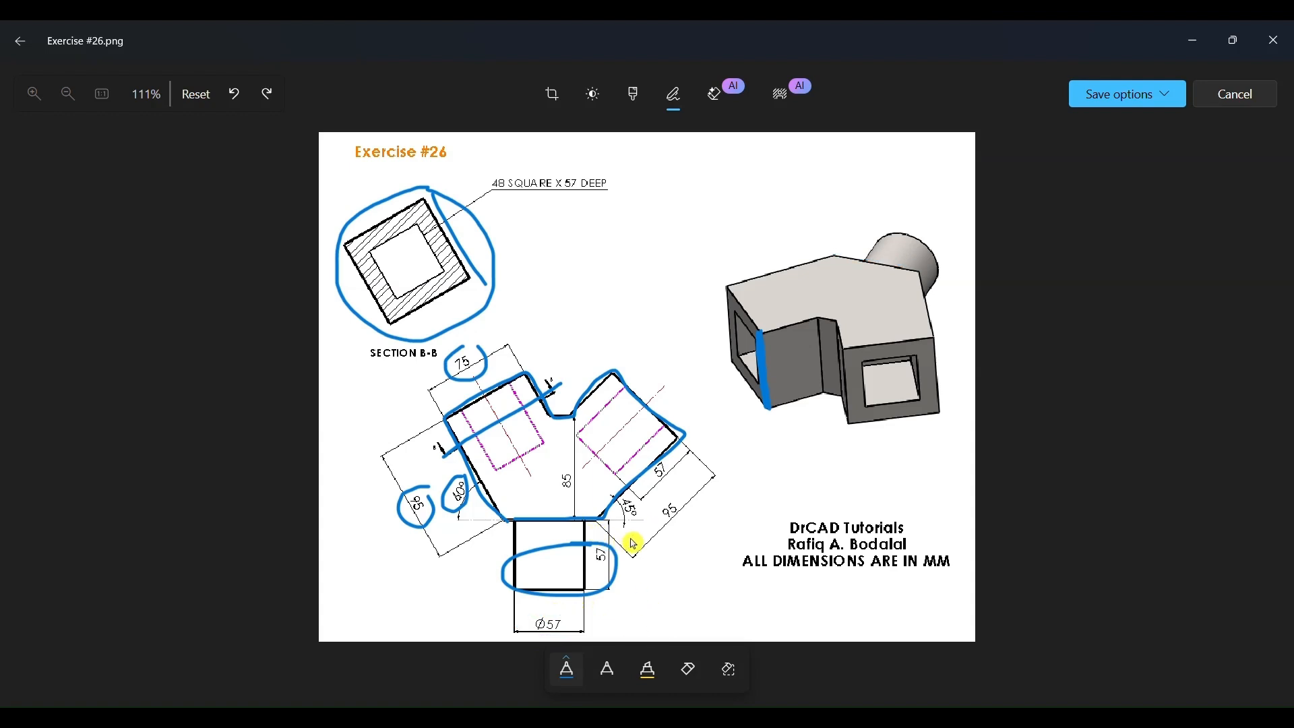
pyautogui.moveTo(603, 548)
pyautogui.mouseDown()
pyautogui.moveTo(604, 573)
pyautogui.moveTo(618, 542)
pyautogui.mouseUp()
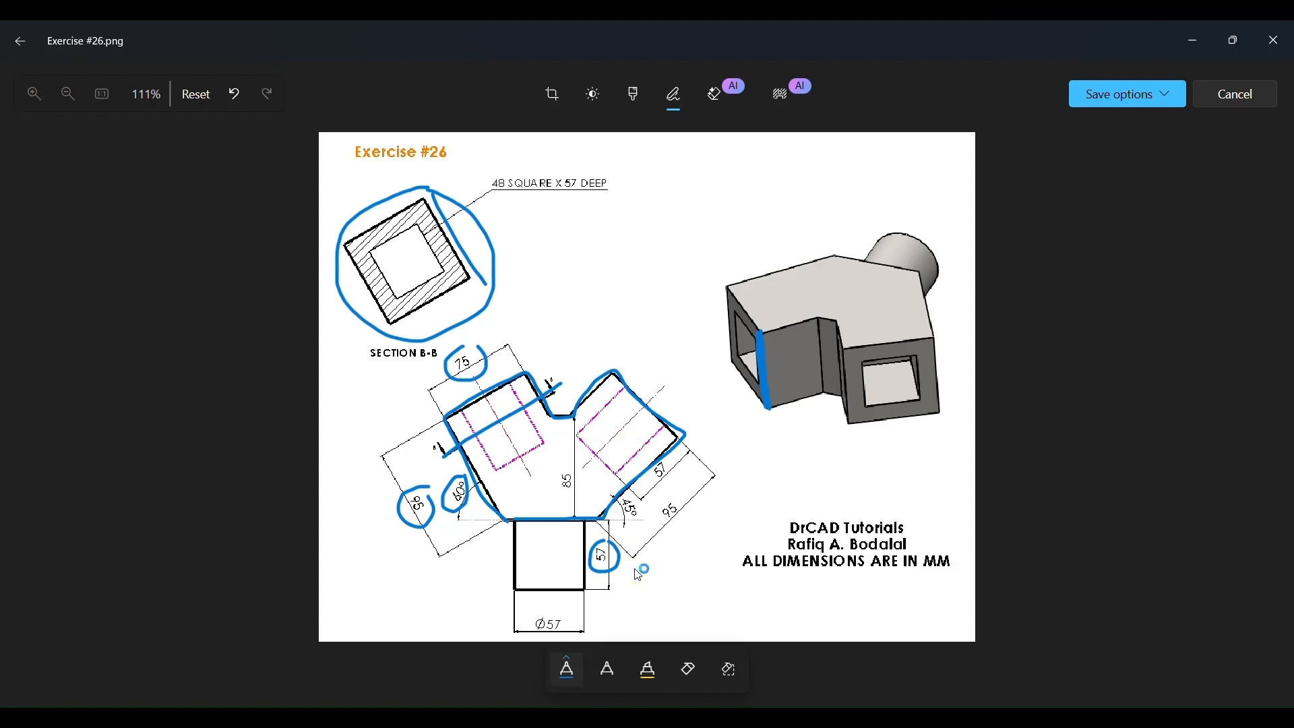
pyautogui.hotkey('ctrl', 'z')
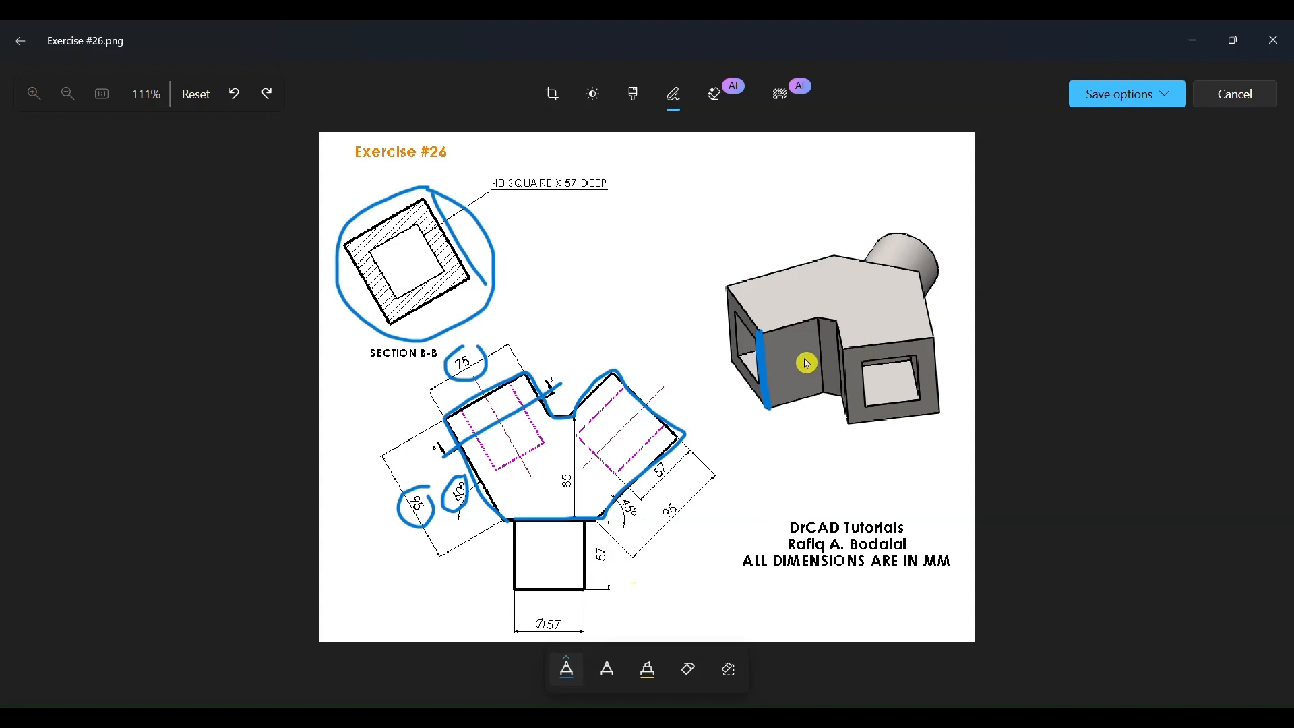
# Step: Trace the two square pockets in the isometric view and circle the 57 depth dimension in the plan view
pyautogui.moveTo(744, 330); pyautogui.dragTo(801, 283)
pyautogui.moveTo(867, 370); pyautogui.dragTo(905, 316)
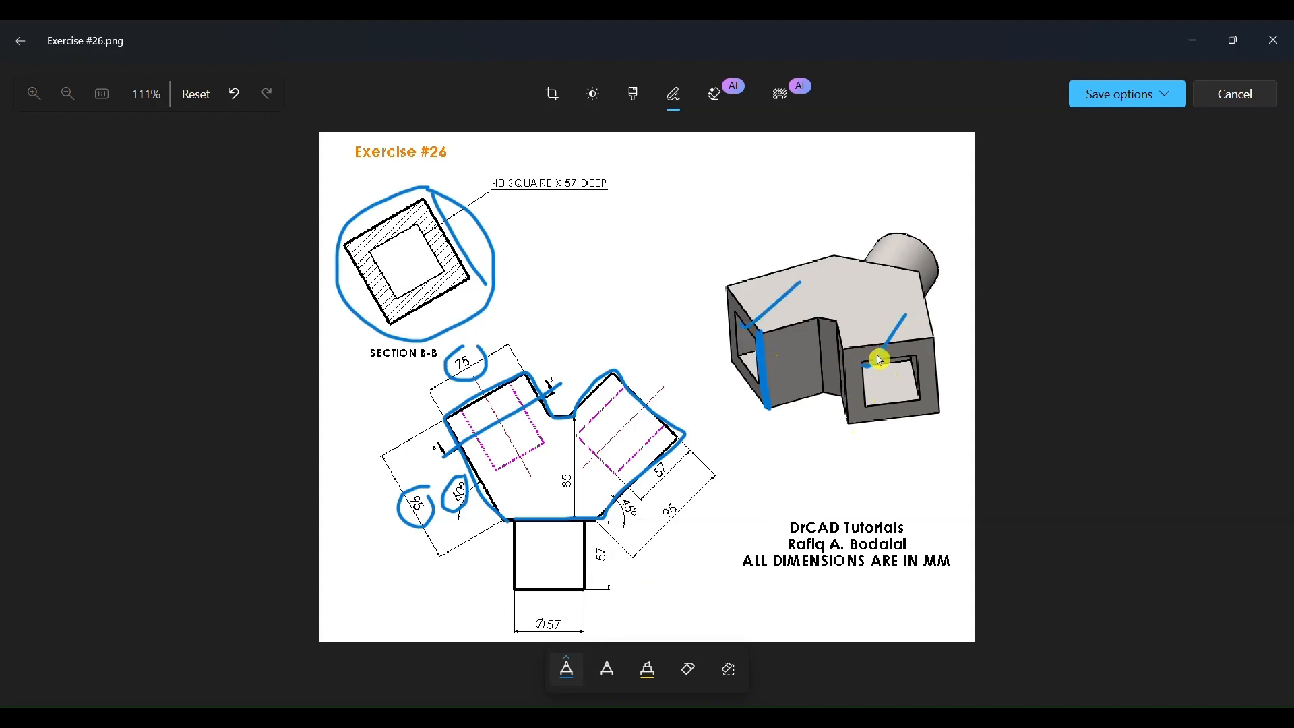
pyautogui.moveTo(865, 366)
pyautogui.mouseDown()
pyautogui.moveTo(913, 358)
pyautogui.moveTo(918, 404)
pyautogui.moveTo(858, 399)
pyautogui.moveTo(861, 367)
pyautogui.mouseUp()
pyautogui.moveTo(750, 322)
pyautogui.mouseDown()
pyautogui.moveTo(741, 367)
pyautogui.moveTo(769, 409)
pyautogui.mouseUp()
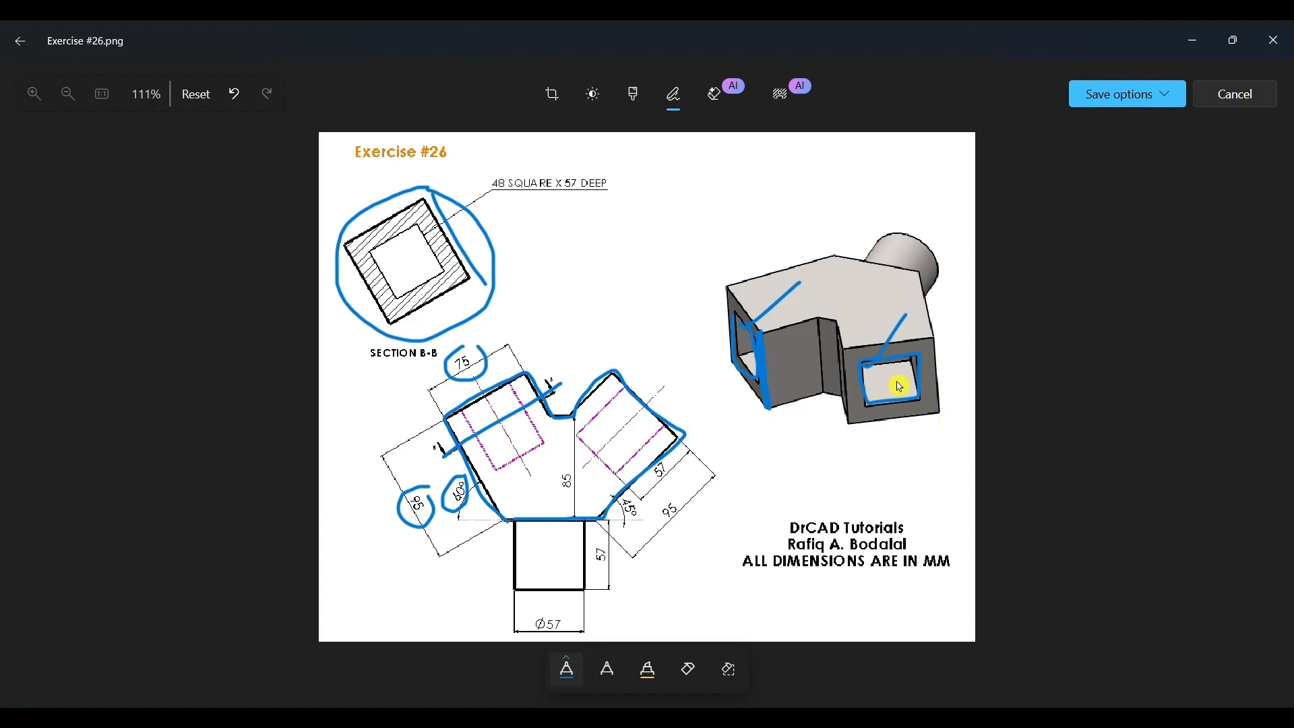
pyautogui.moveTo(900, 396)
pyautogui.mouseDown()
pyautogui.moveTo(880, 364)
pyautogui.moveTo(894, 404)
pyautogui.mouseUp()
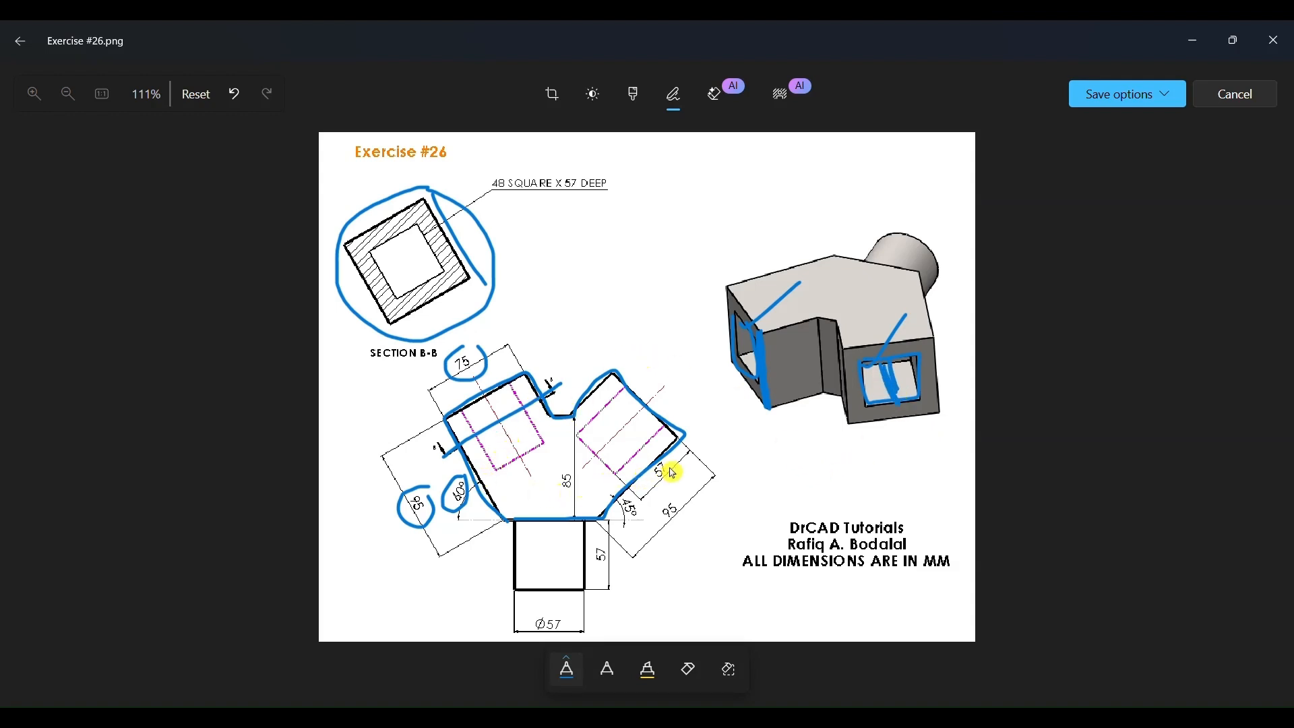
pyautogui.moveTo(667, 464)
pyautogui.mouseDown()
pyautogui.moveTo(649, 480)
pyautogui.moveTo(668, 482)
pyautogui.mouseUp()
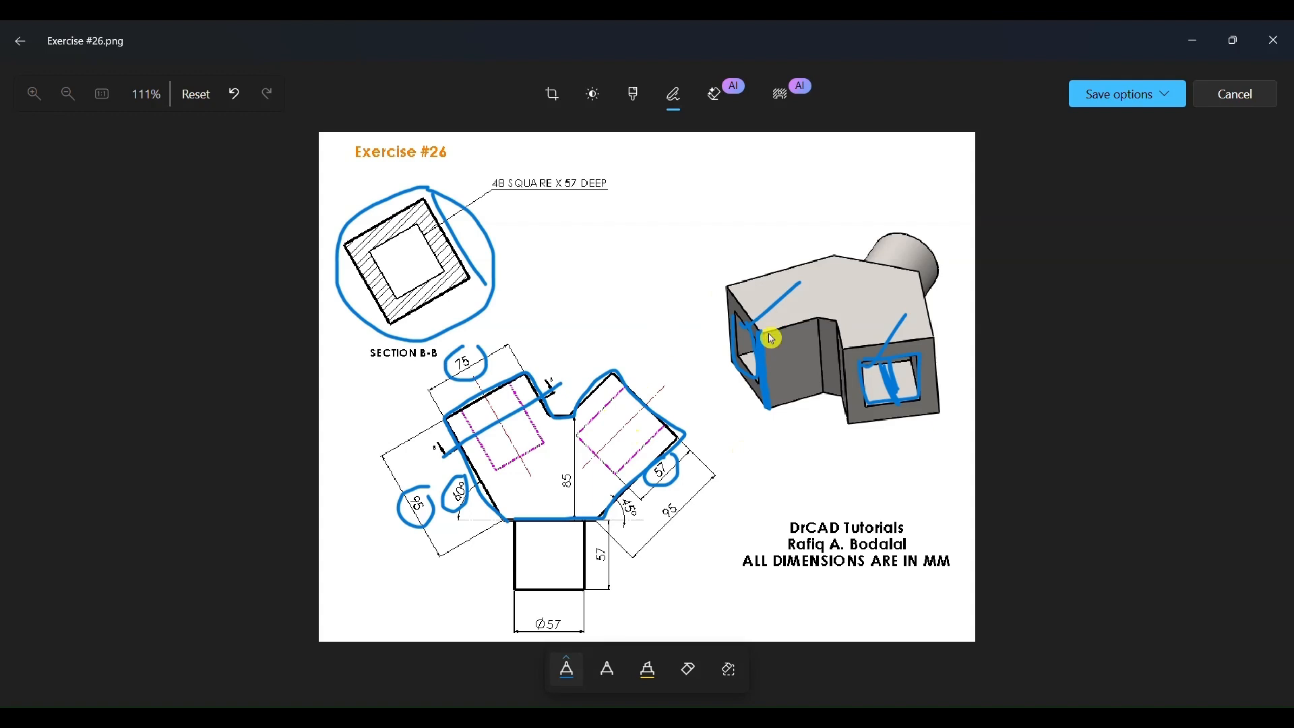
# Step: Mark the cylindrical boss and both square pockets once more, return to SOLIDWORKS, and examine the finished part
pyautogui.moveTo(582, 544)
pyautogui.mouseDown()
pyautogui.moveTo(546, 596)
pyautogui.moveTo(615, 540)
pyautogui.mouseUp()
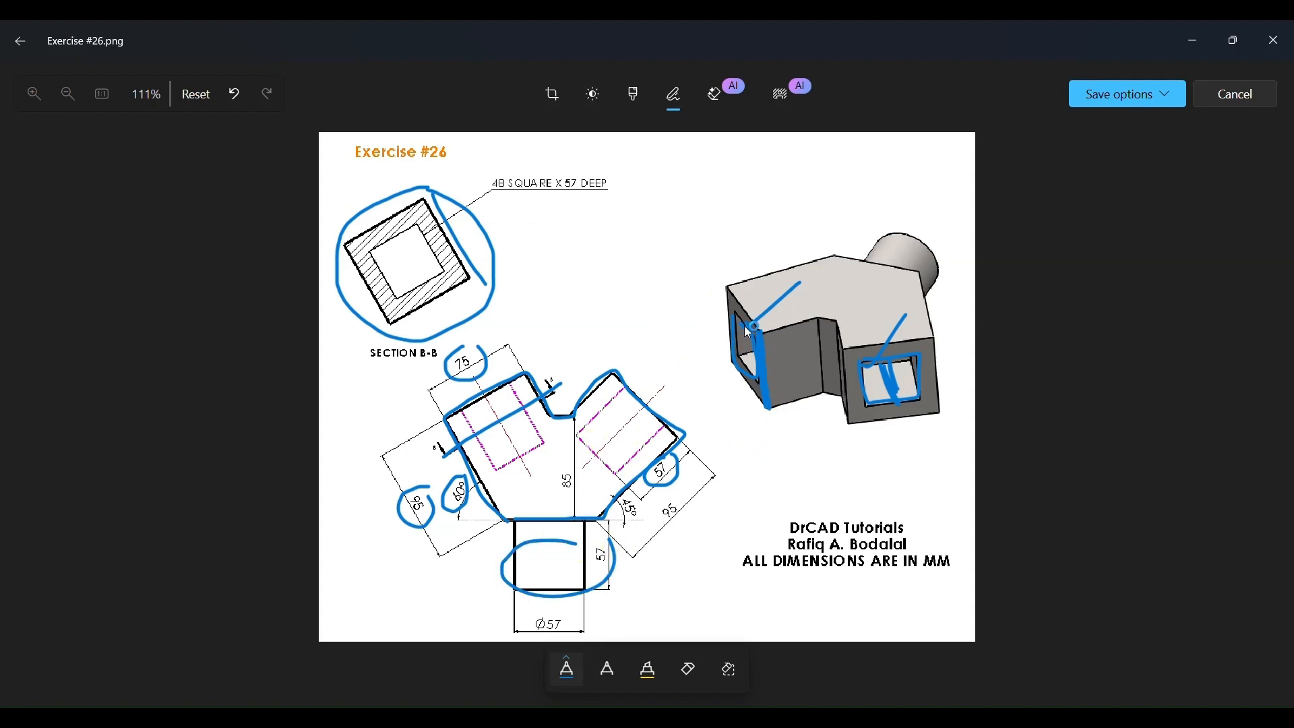
pyautogui.moveTo(748, 359); pyautogui.dragTo(757, 326)
pyautogui.moveTo(896, 377); pyautogui.dragTo(939, 326)
pyautogui.click(1197, 41)
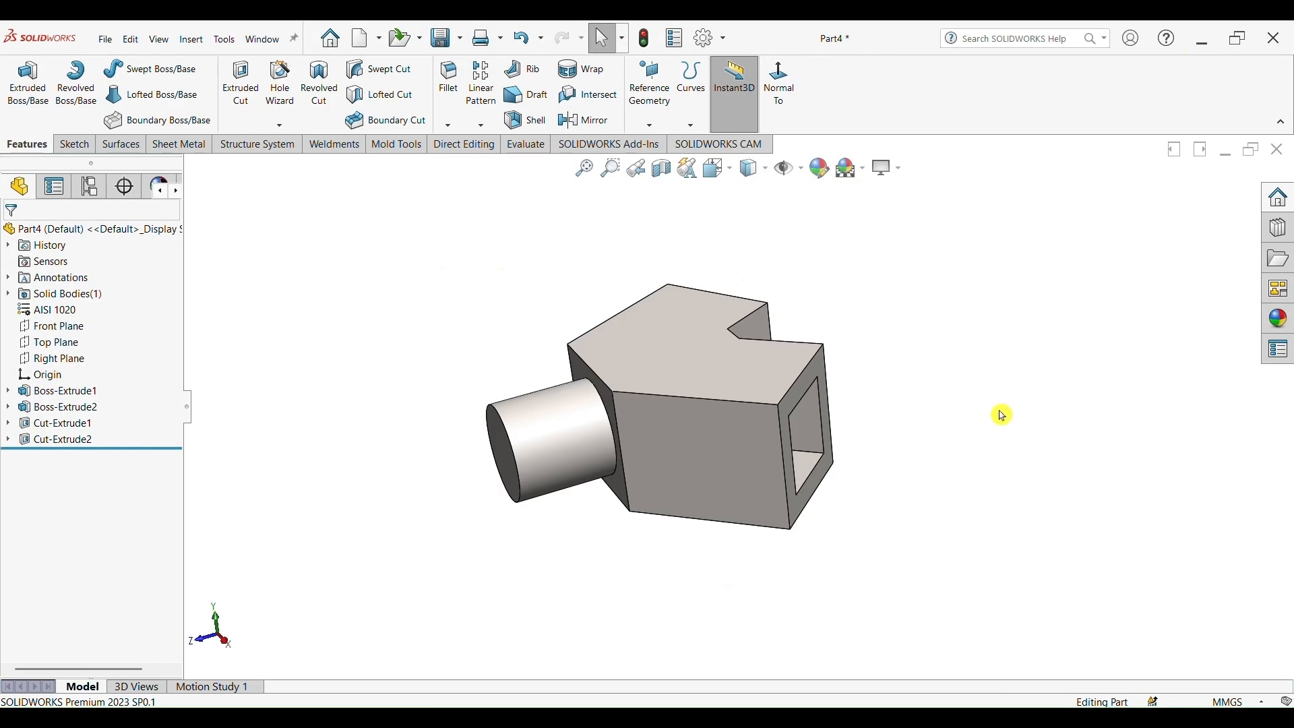
pyautogui.moveTo(933, 478); pyautogui.dragTo(971, 476, button='middle')
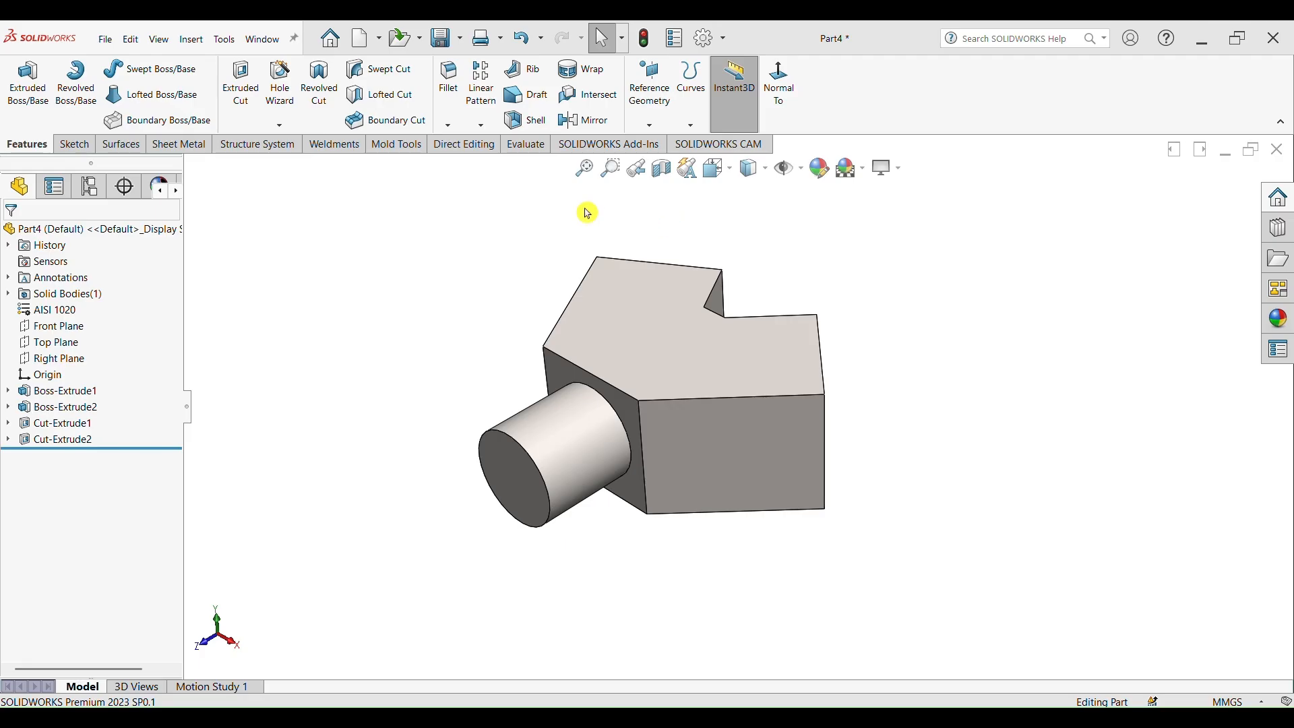
# Step: Create a new part document and place the Exercise #26 drawing image in it as a reference
pyautogui.click(364, 41)
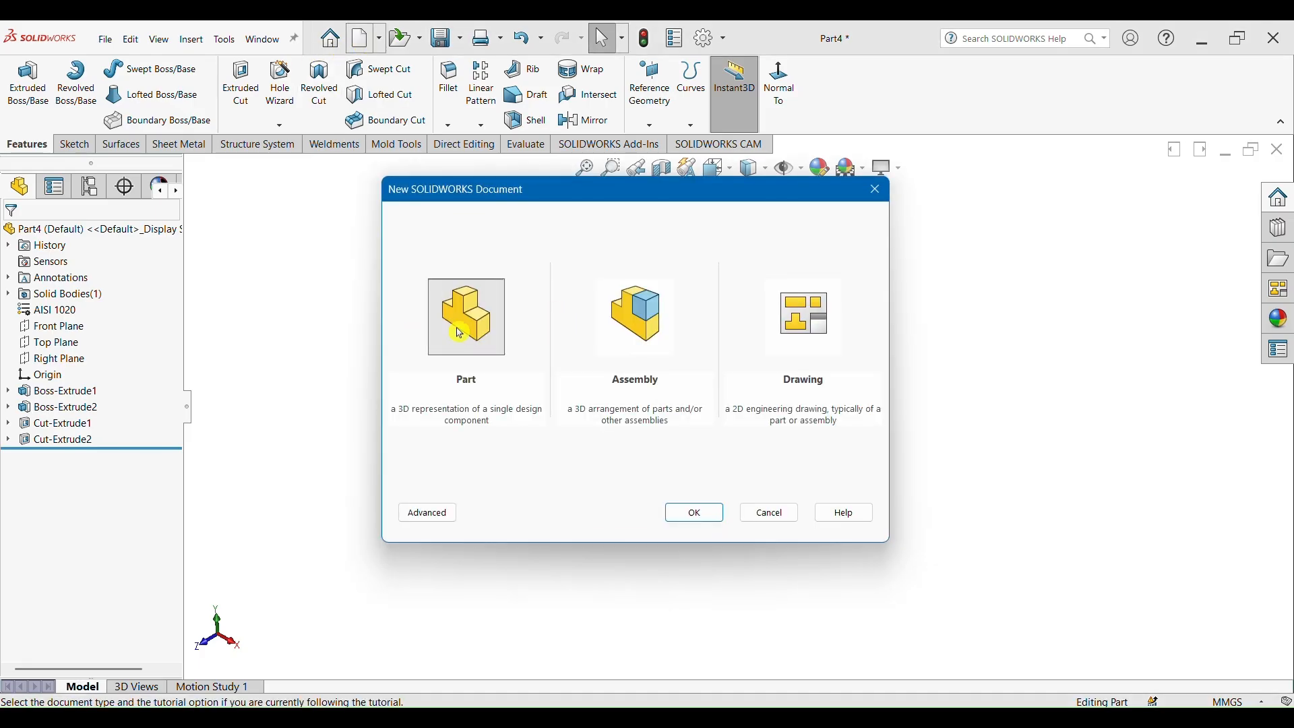
pyautogui.doubleClick(458, 328)
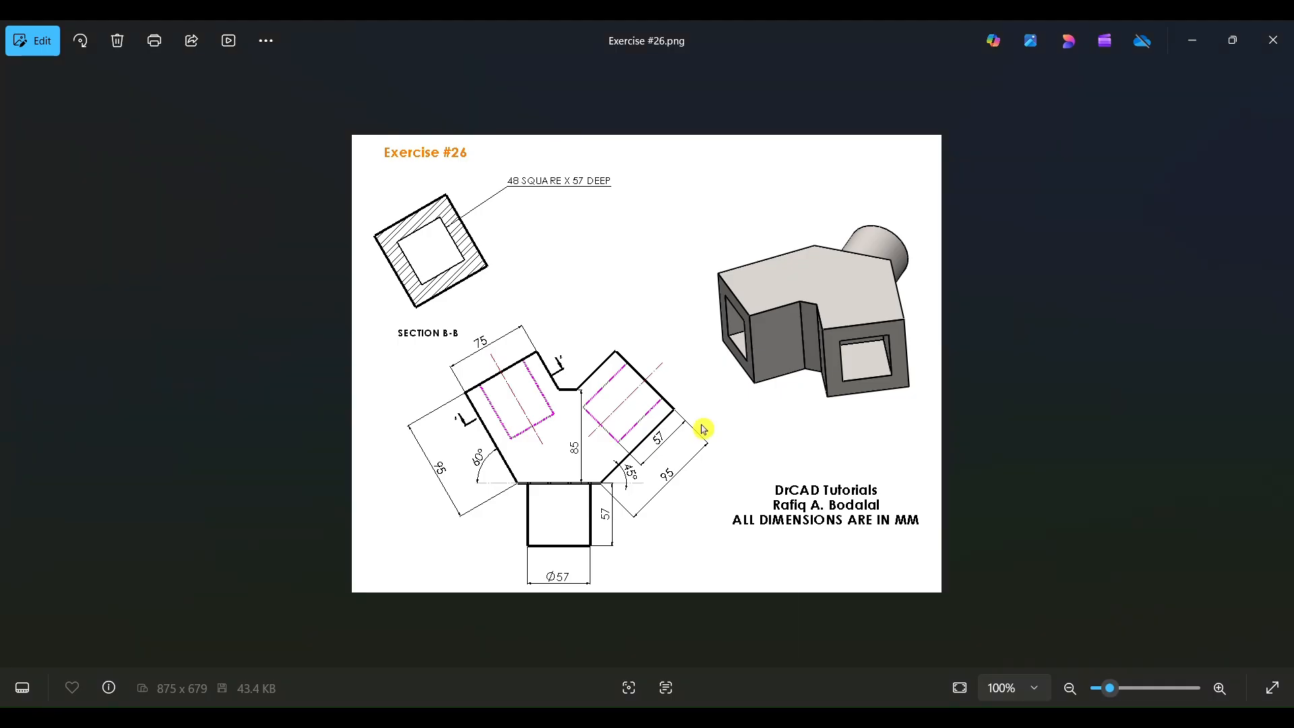
pyautogui.click(1193, 41)
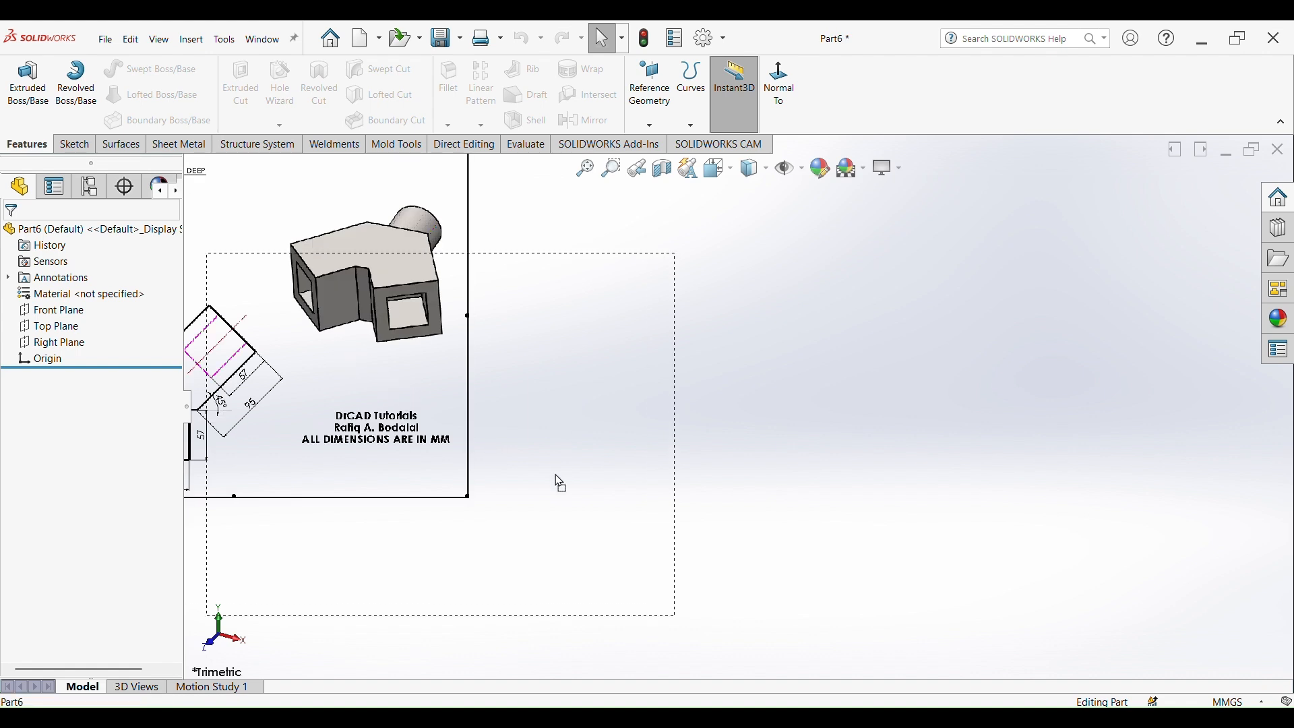
pyautogui.scroll(-4, 533, 477)
pyautogui.scroll(2, 539, 477)
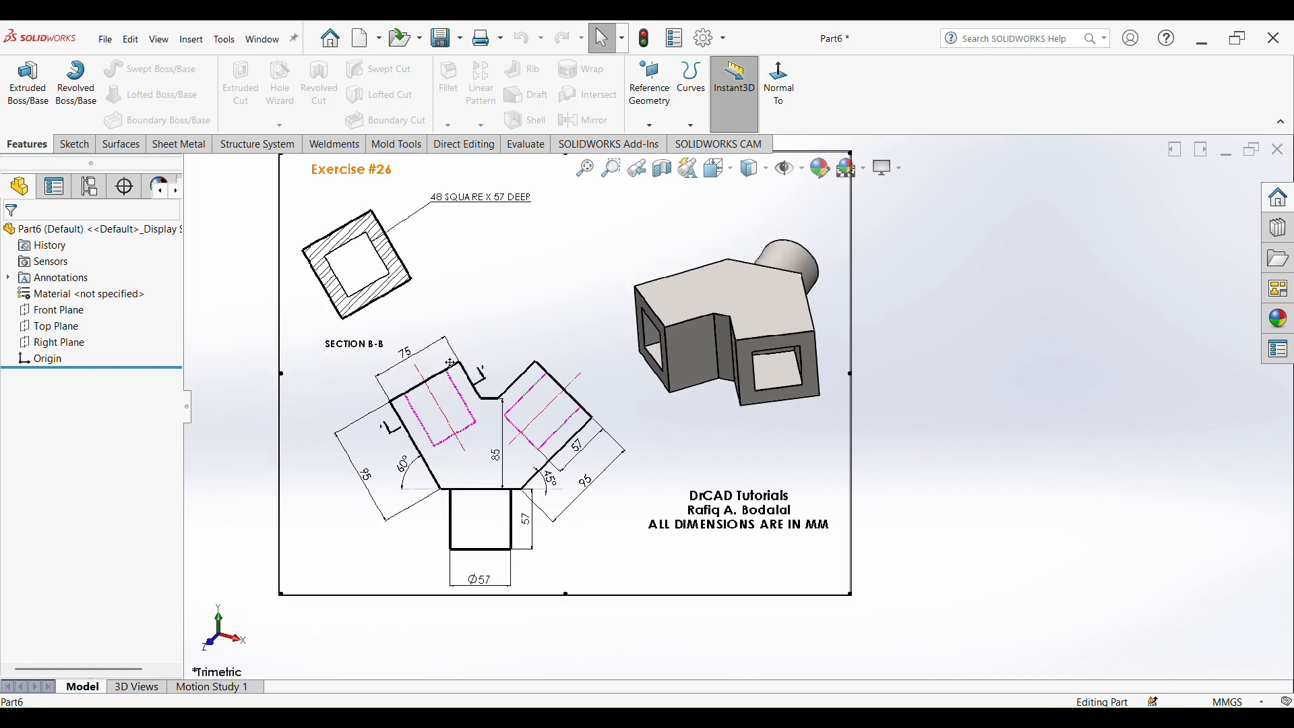
pyautogui.scroll(3, 529, 492)
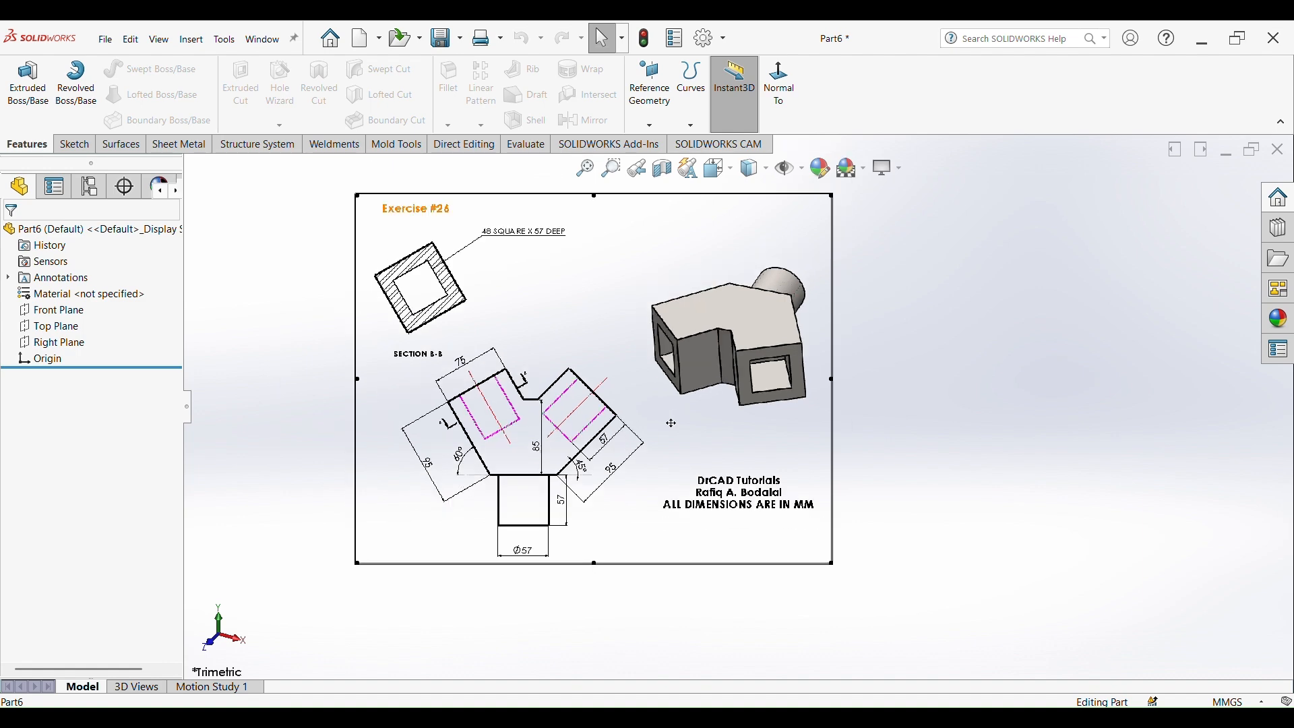
# Step: Start a sketch on the Top Plane and draw a horizontal midpoint line centred on the origin
pyautogui.click(70, 325)
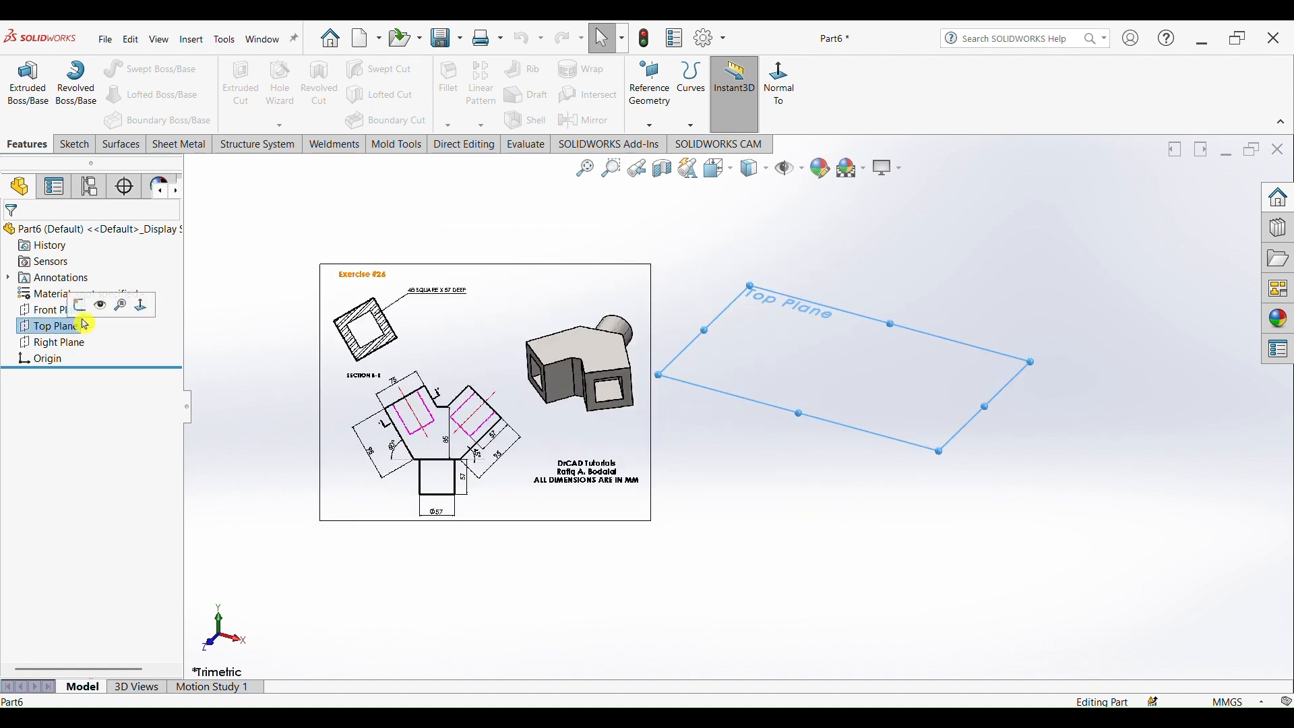
pyautogui.click(91, 302)
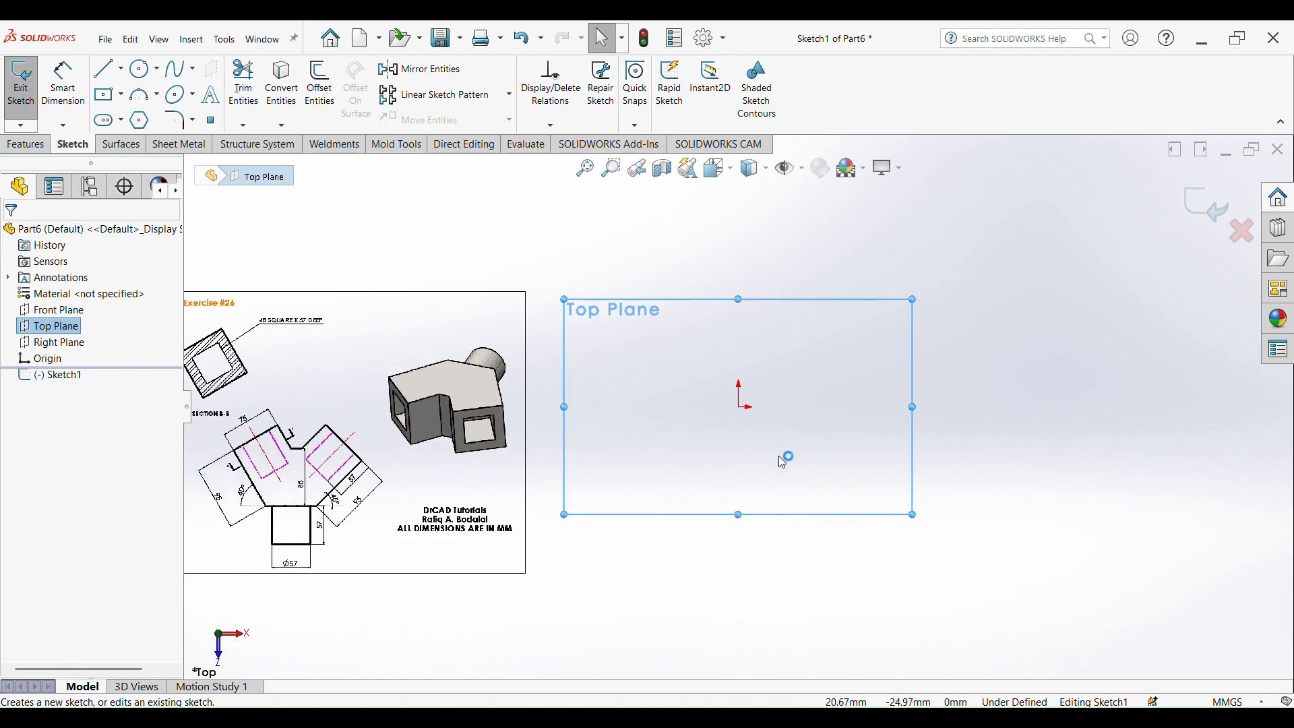
pyautogui.click(124, 76)
pyautogui.click(141, 122)
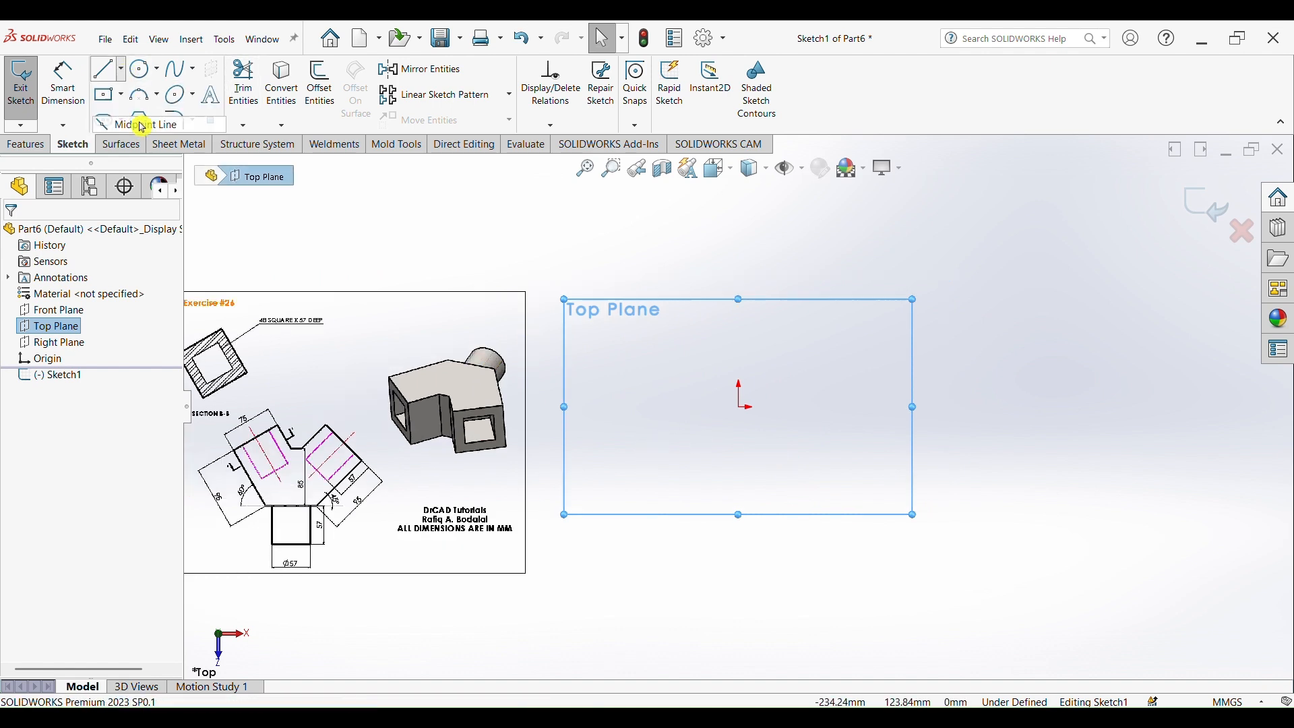
pyautogui.click(741, 408)
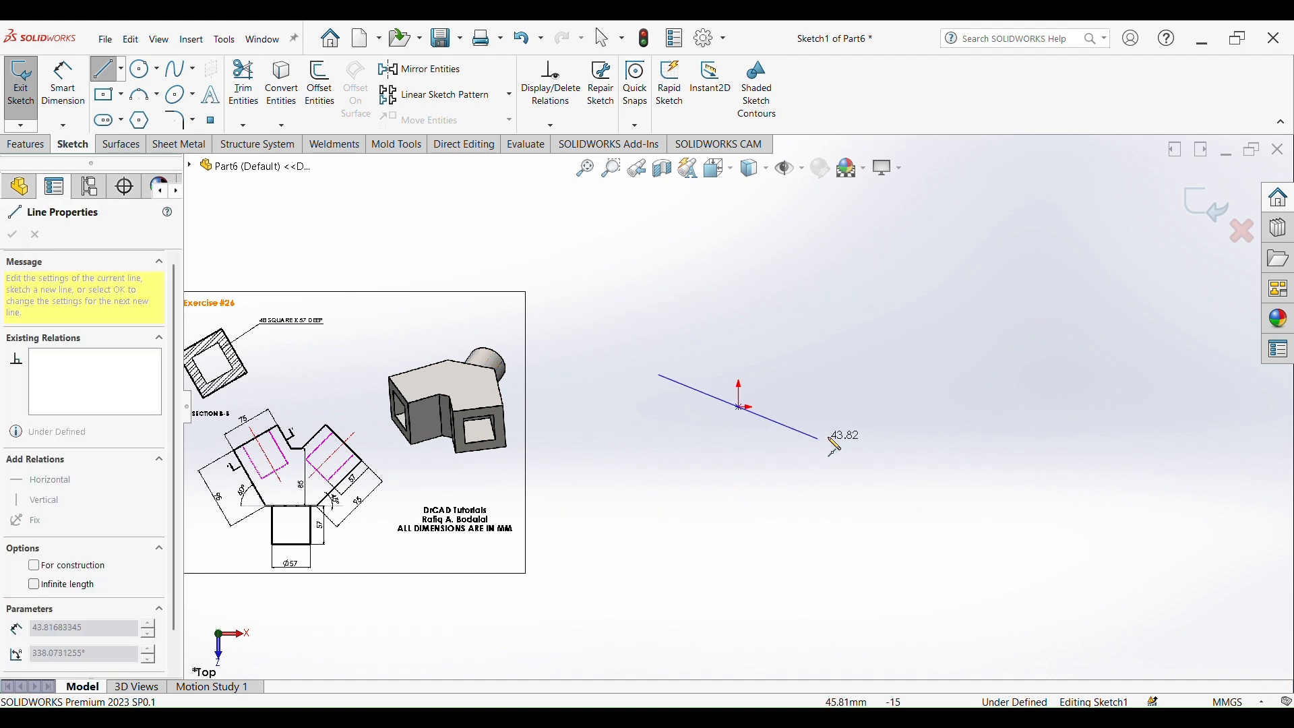
pyautogui.click(896, 408)
pyautogui.press('Escape')
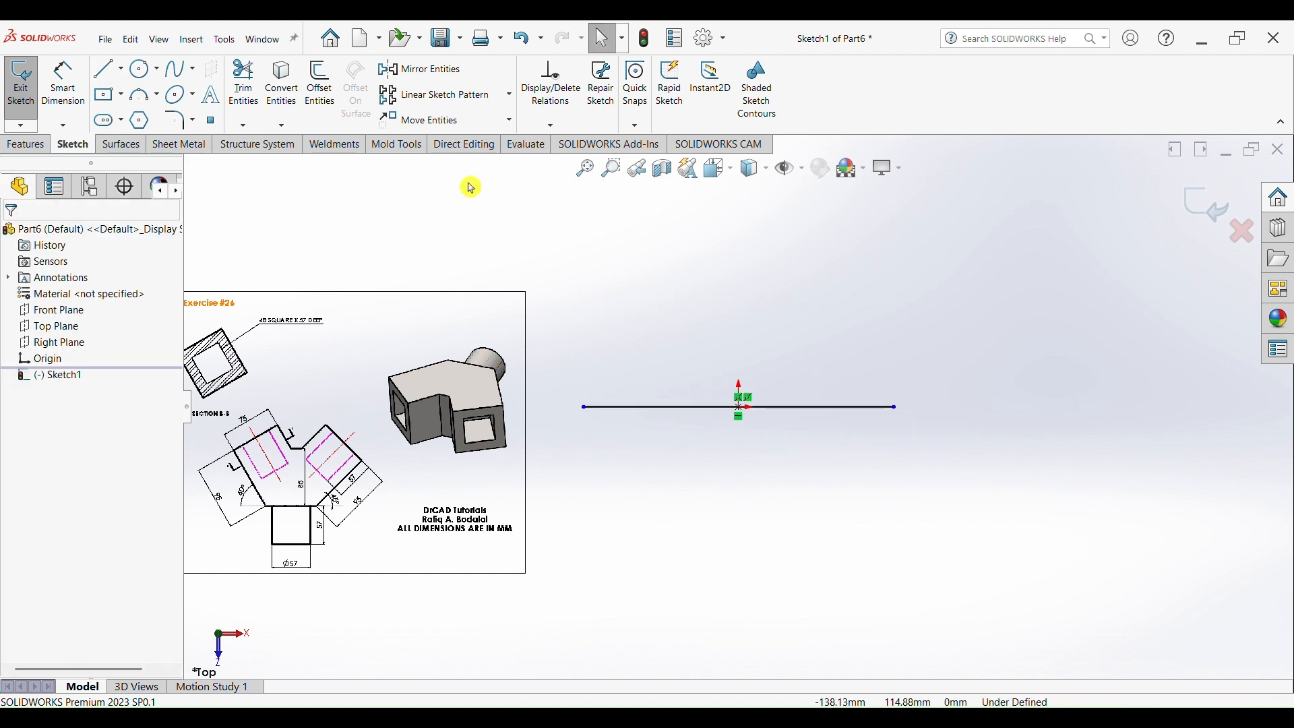
# Step: Draw the right arm's outer edge diagonally upward from the base line's right end, followed by a perpendicular end edge
pyautogui.scroll(-3, 503, 502)
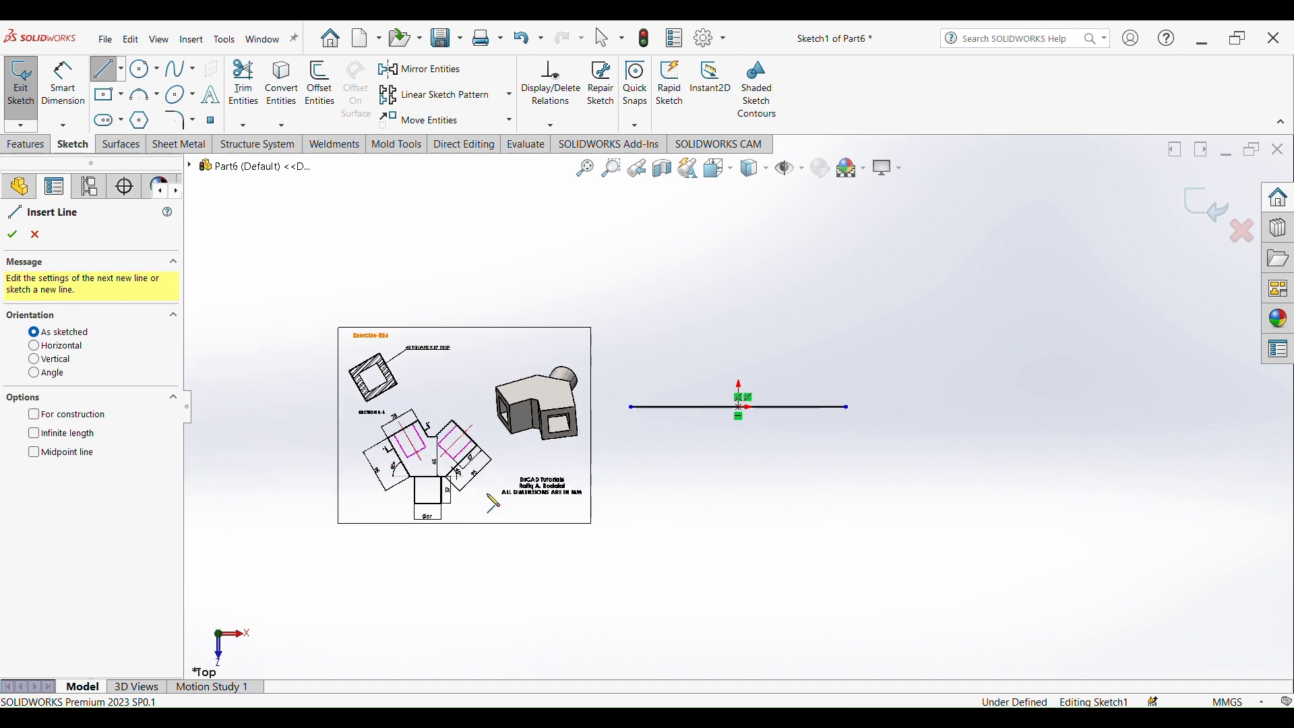
pyautogui.scroll(-2, 466, 455)
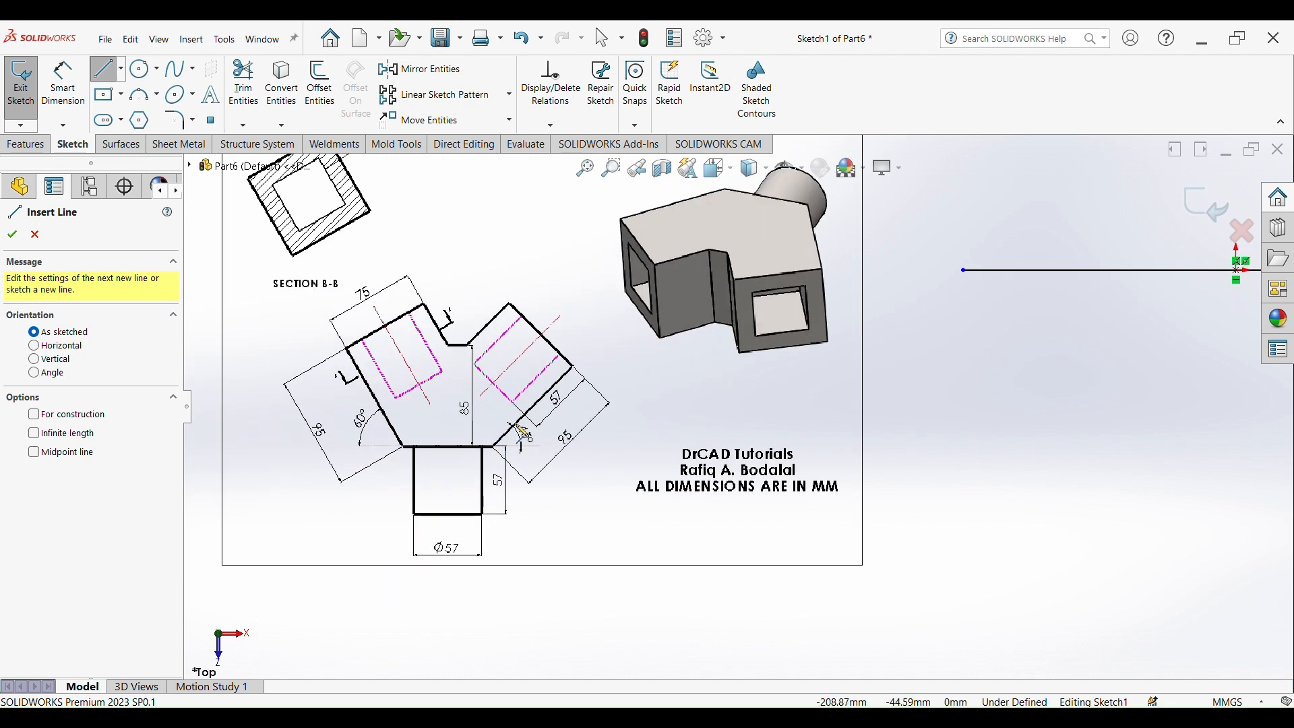
pyautogui.scroll(4, 882, 352)
pyautogui.scroll(-4, 991, 367)
pyautogui.scroll(4, 917, 396)
pyautogui.click(798, 407)
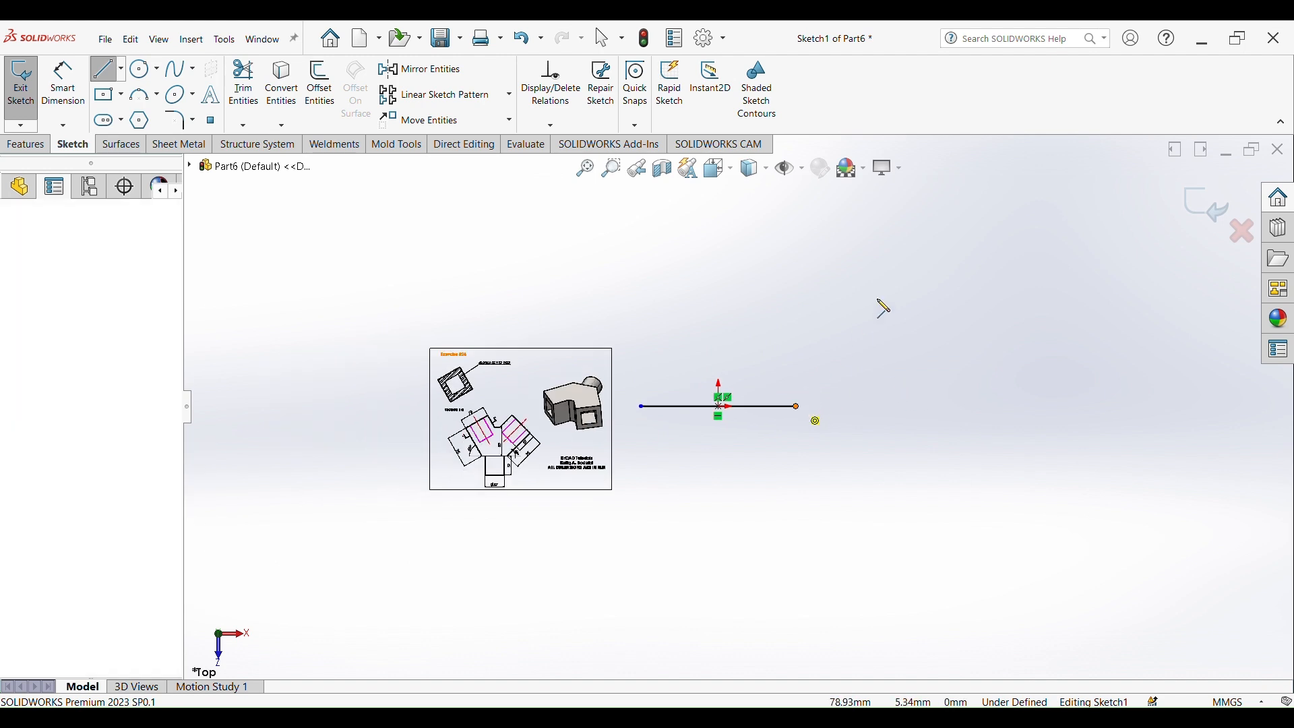
pyautogui.click(930, 244)
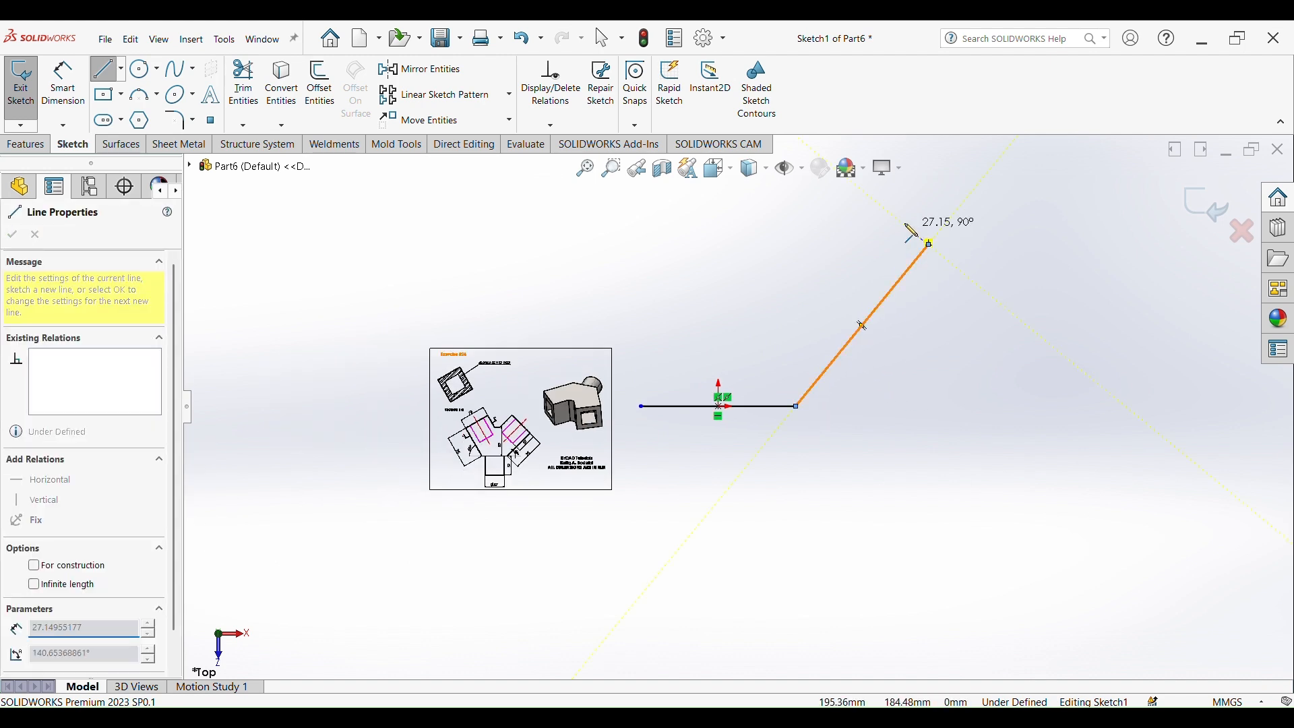
pyautogui.scroll(3, 857, 202)
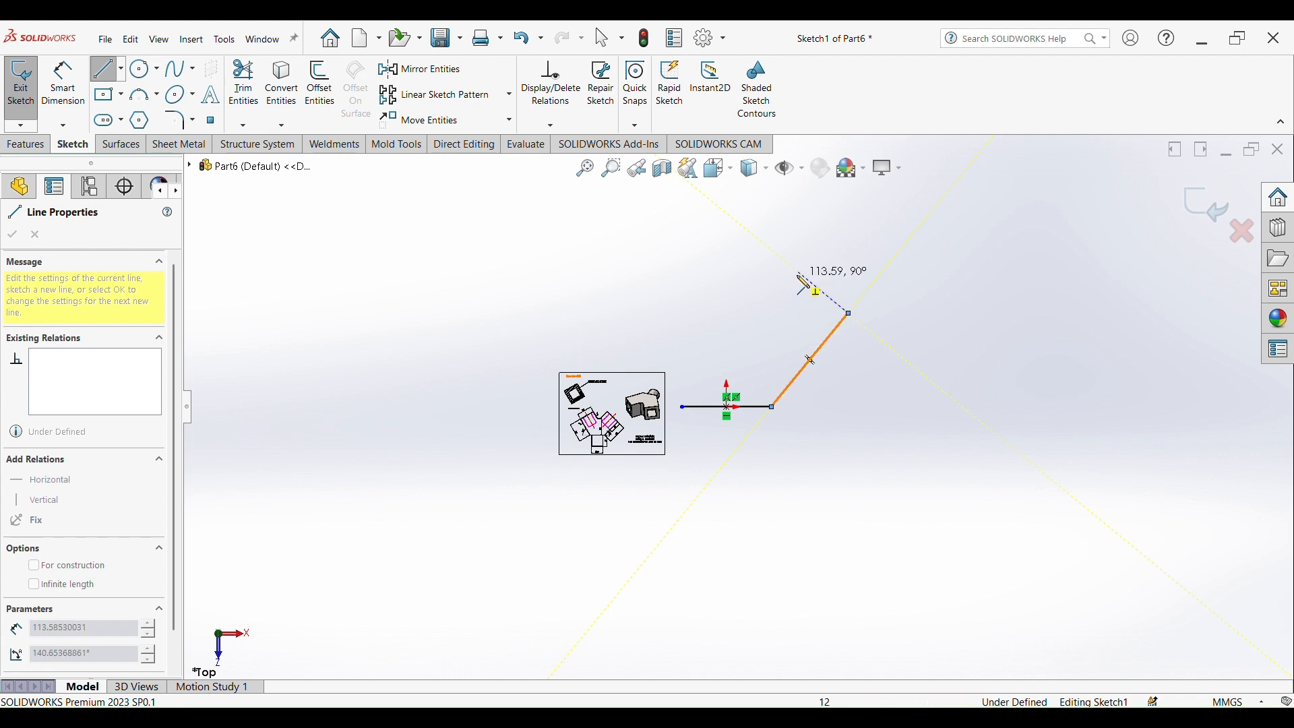
pyautogui.click(849, 313)
pyautogui.click(801, 274)
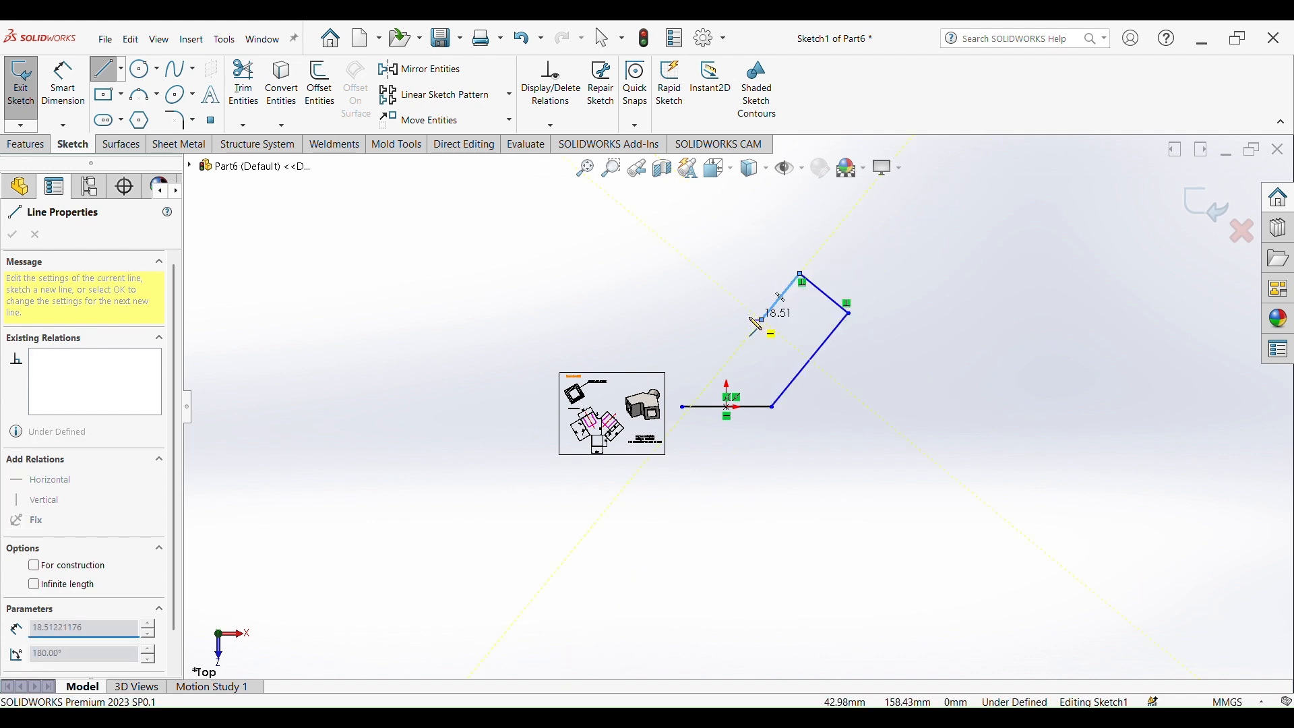
# Step: Complete the closed profile with the right arm's inner edge, a horizontal notch line and the left arm, ending at the base line's left end
pyautogui.click(722, 320)
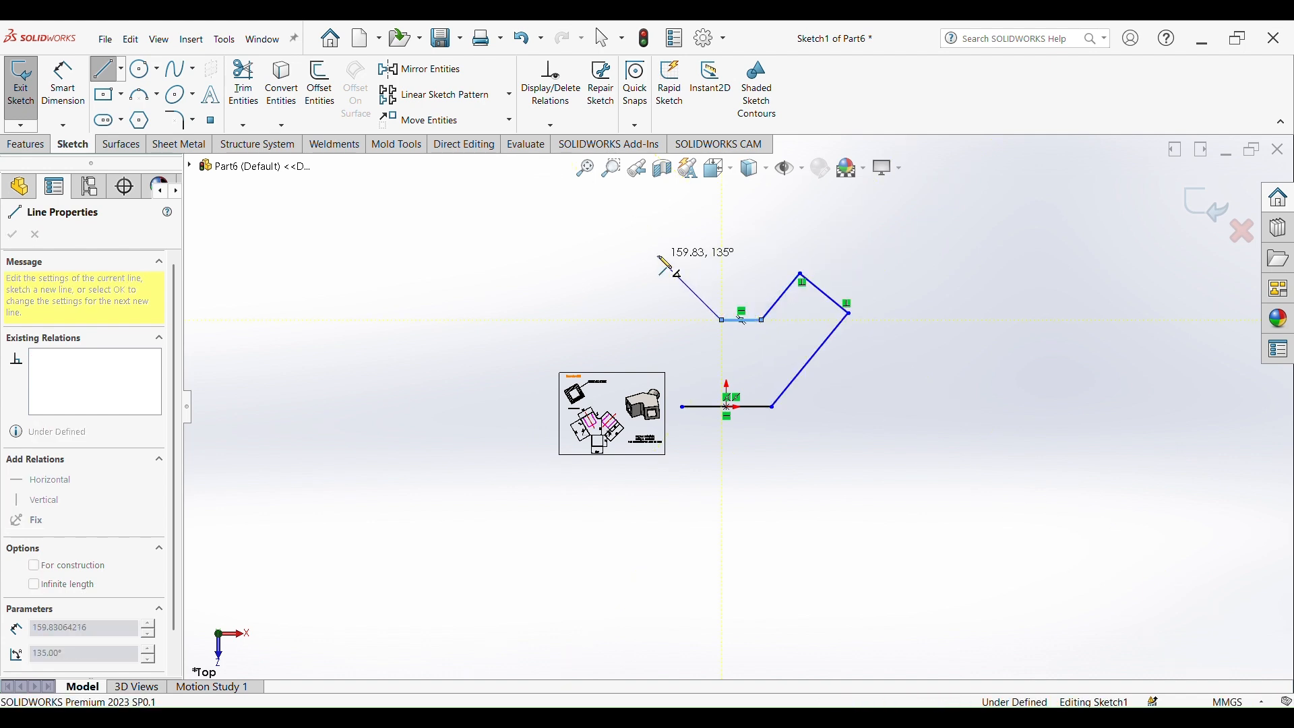
pyautogui.click(662, 257)
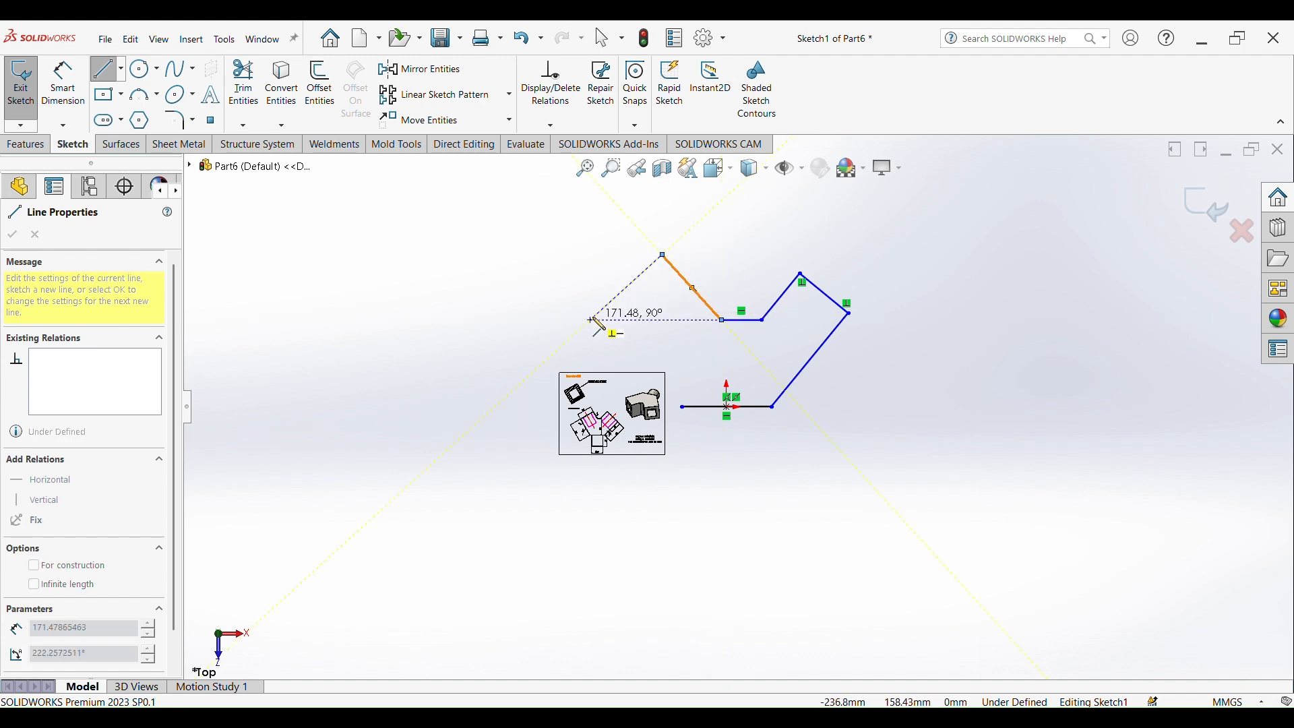
pyautogui.click(592, 321)
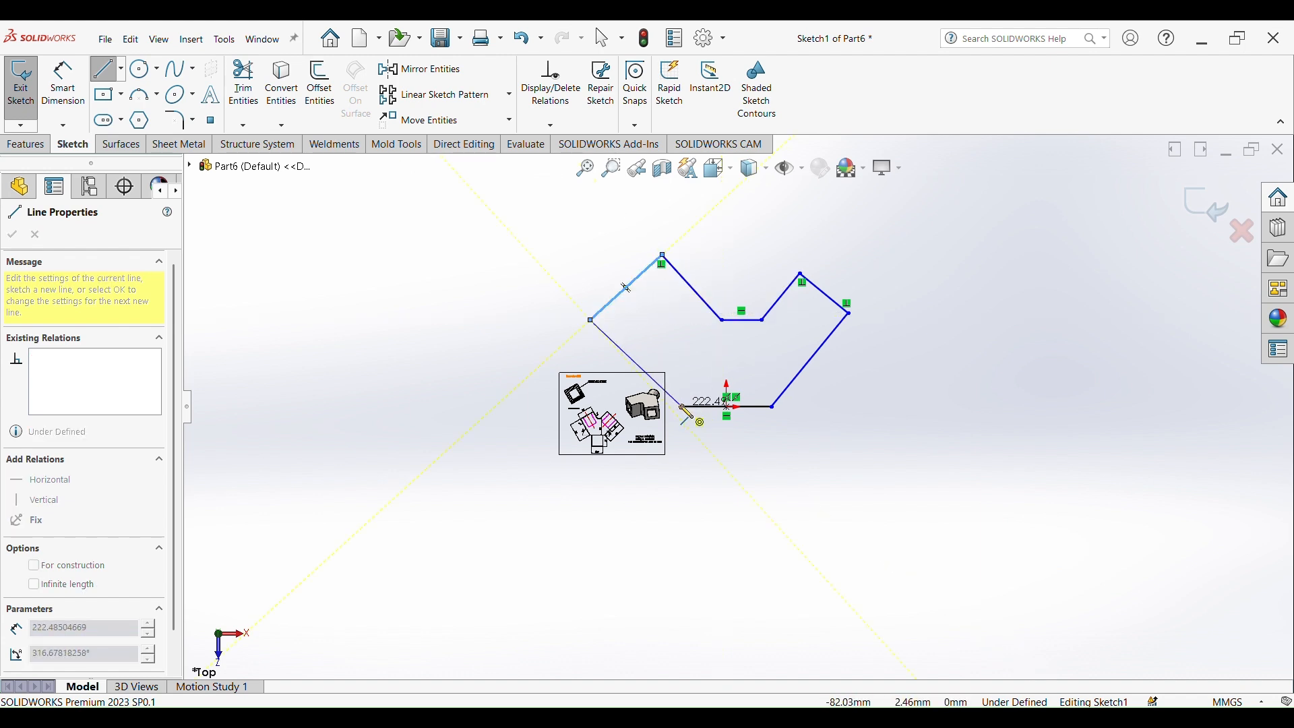
pyautogui.click(683, 407)
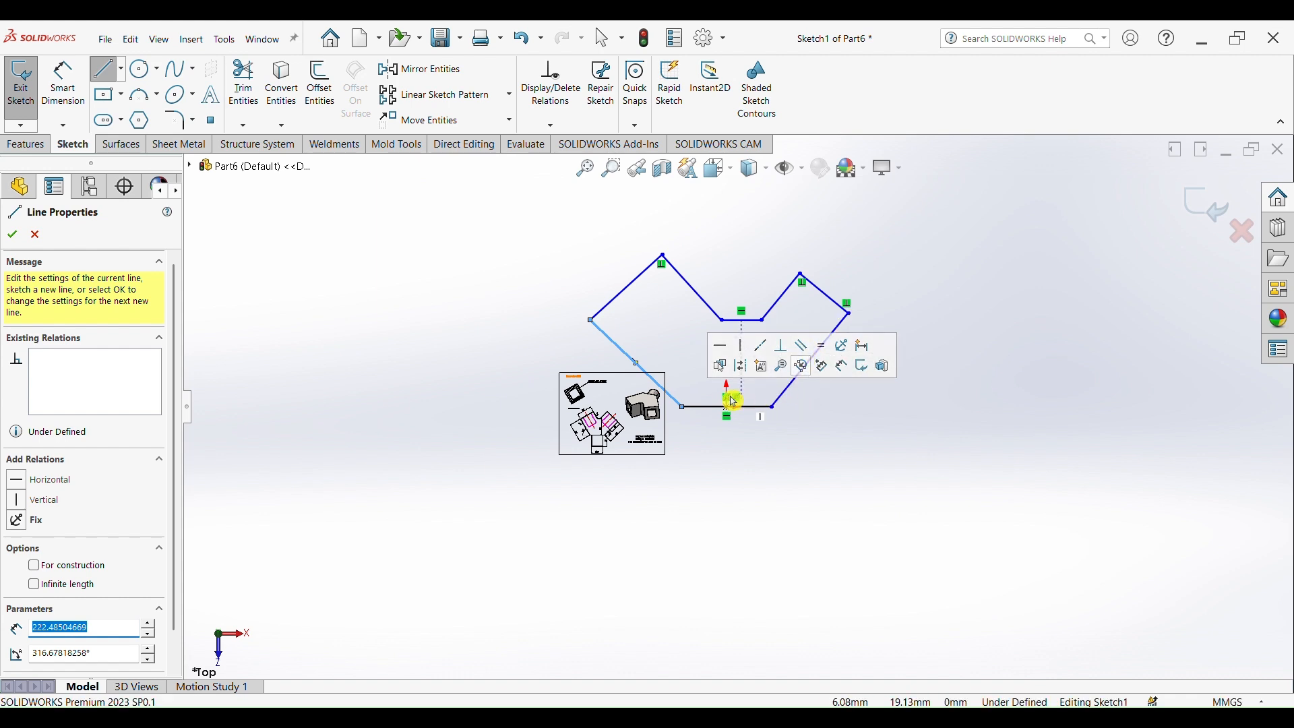
pyautogui.press('Escape')
# Step: Make the left arm's end edge perpendicular to its outer edge
pyautogui.click(600, 313)
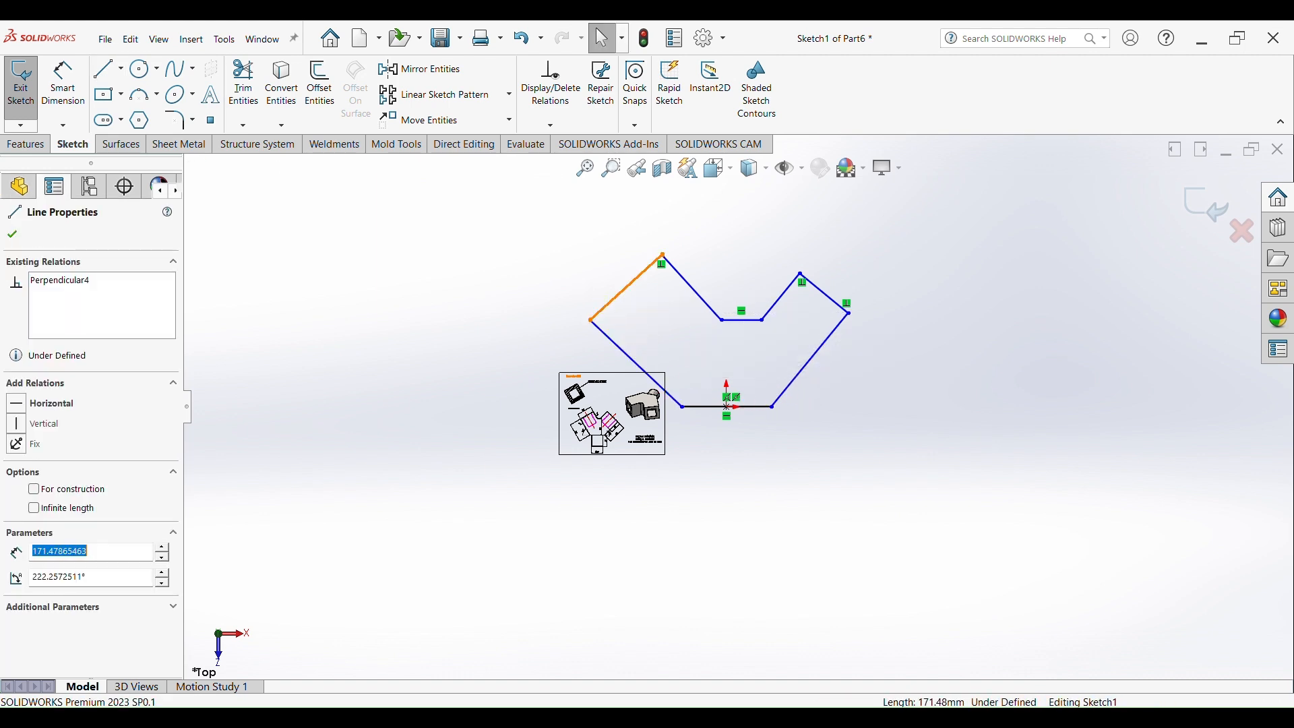
pyautogui.keyDown('ctrl'); pyautogui.click(611, 342); pyautogui.keyUp('ctrl')
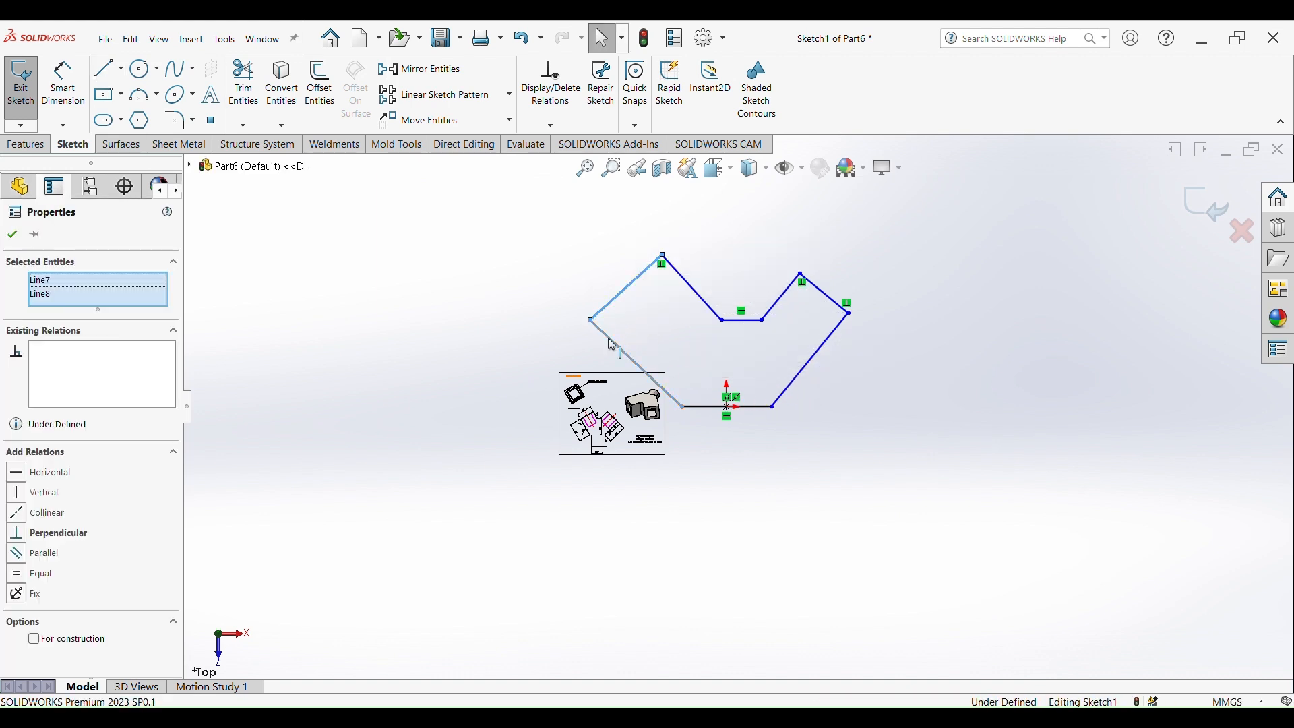
pyautogui.click(709, 279)
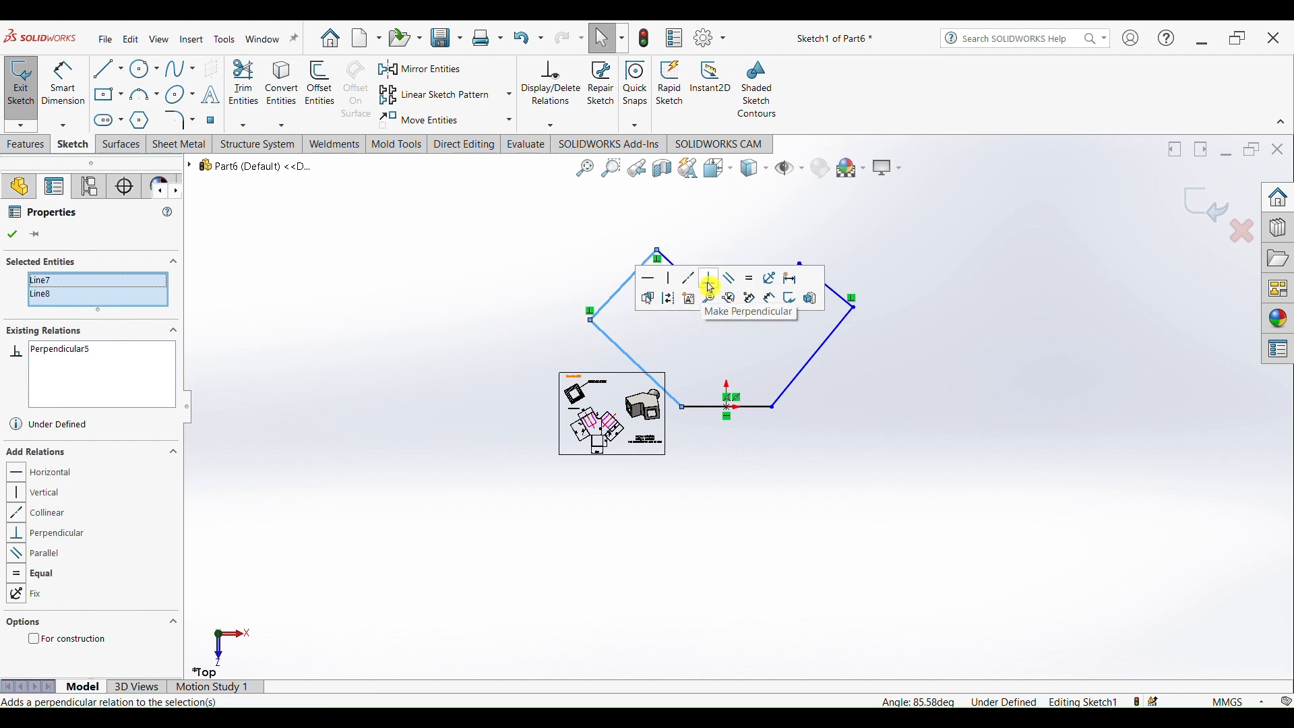
pyautogui.click(788, 466)
# Step: Move the Exercise #26 reference picture clear of the profile and enlarge it so its dimensions are readable
pyautogui.scroll(-6, 768, 381)
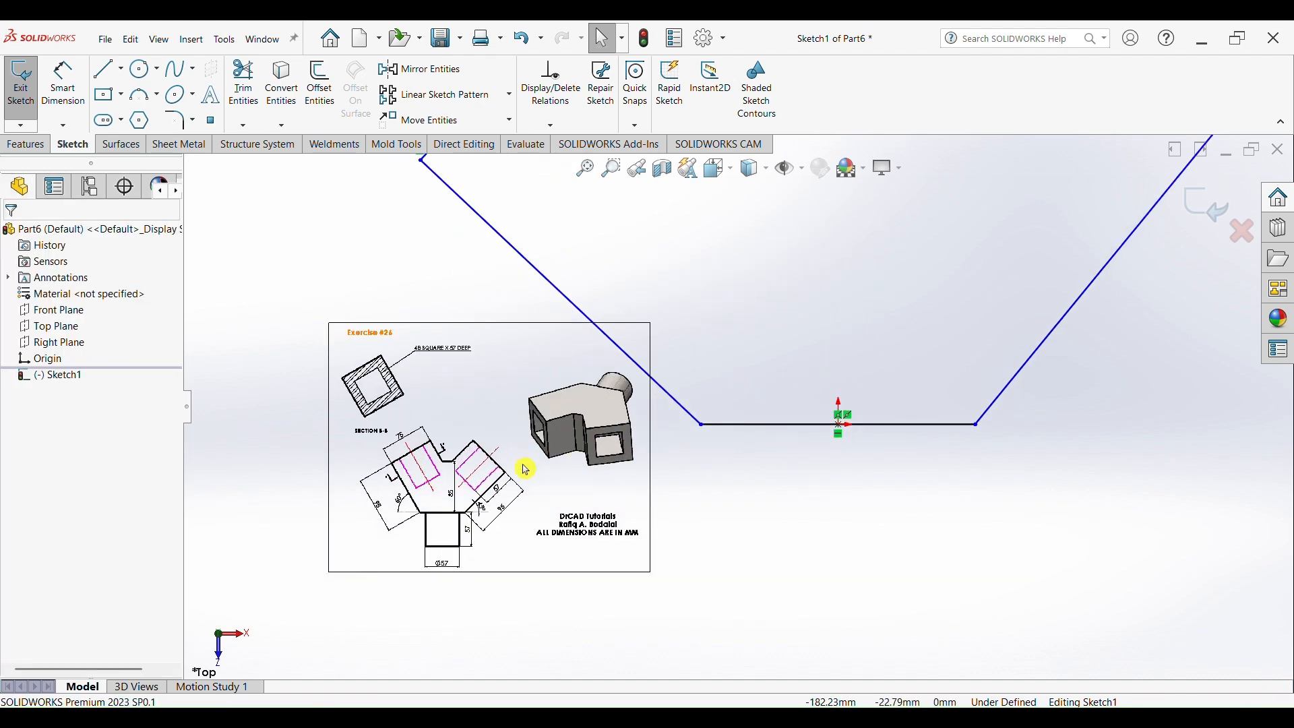
pyautogui.scroll(4, 531, 460)
pyautogui.moveTo(644, 440)
pyautogui.mouseDown()
pyautogui.moveTo(436, 289)
pyautogui.moveTo(346, 244)
pyautogui.mouseUp()
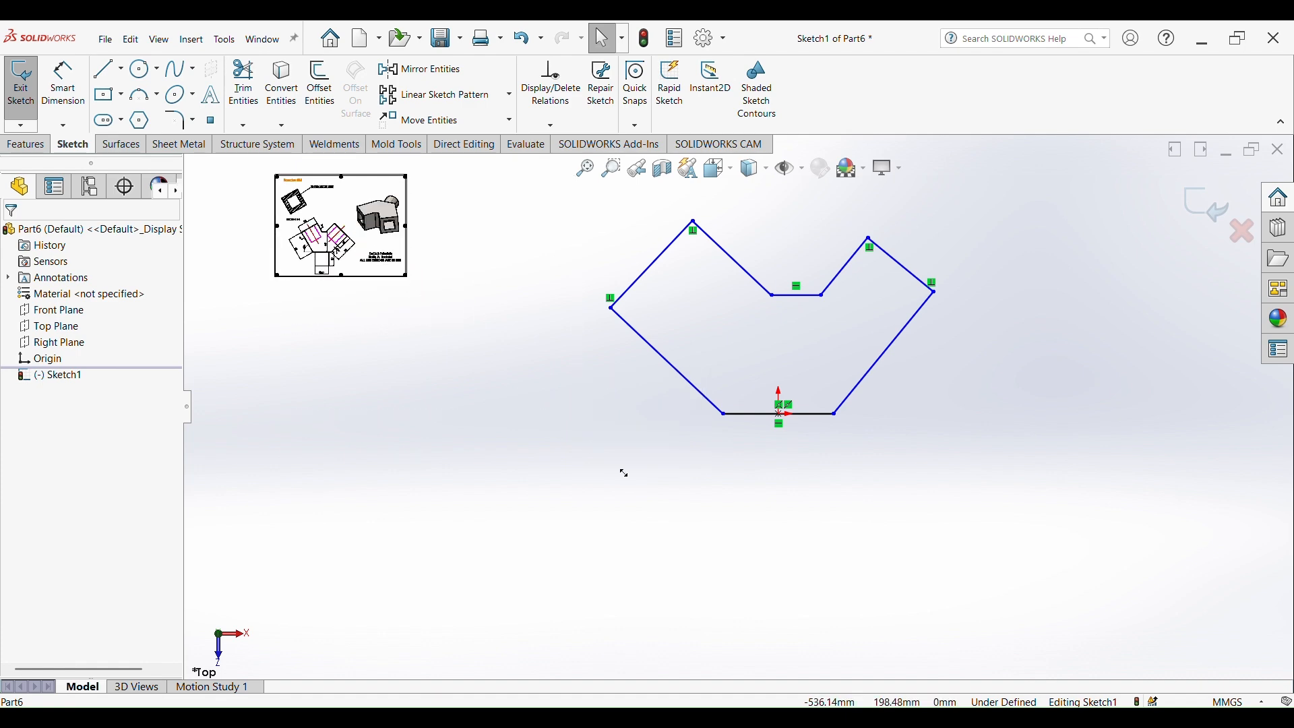
pyautogui.moveTo(608, 460); pyautogui.dragTo(696, 506)
pyautogui.scroll(3, 477, 390)
pyautogui.scroll(-6, 516, 437)
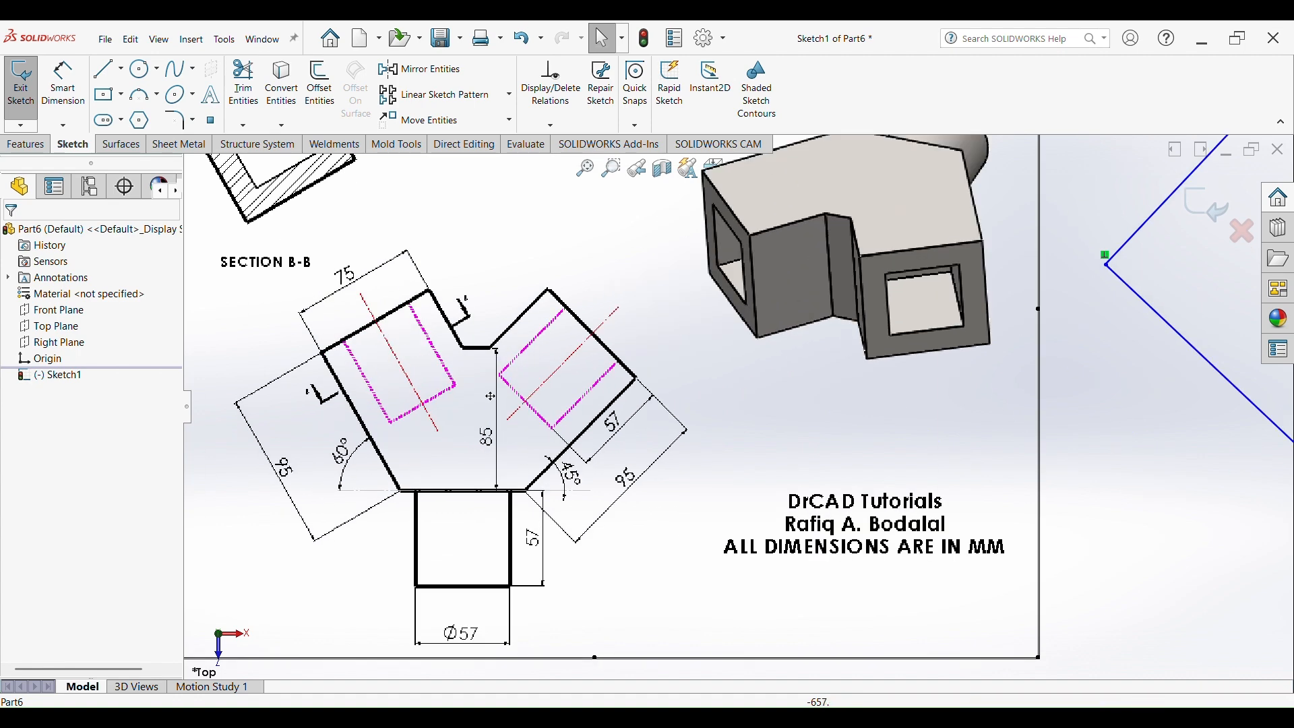
pyautogui.scroll(3, 472, 418)
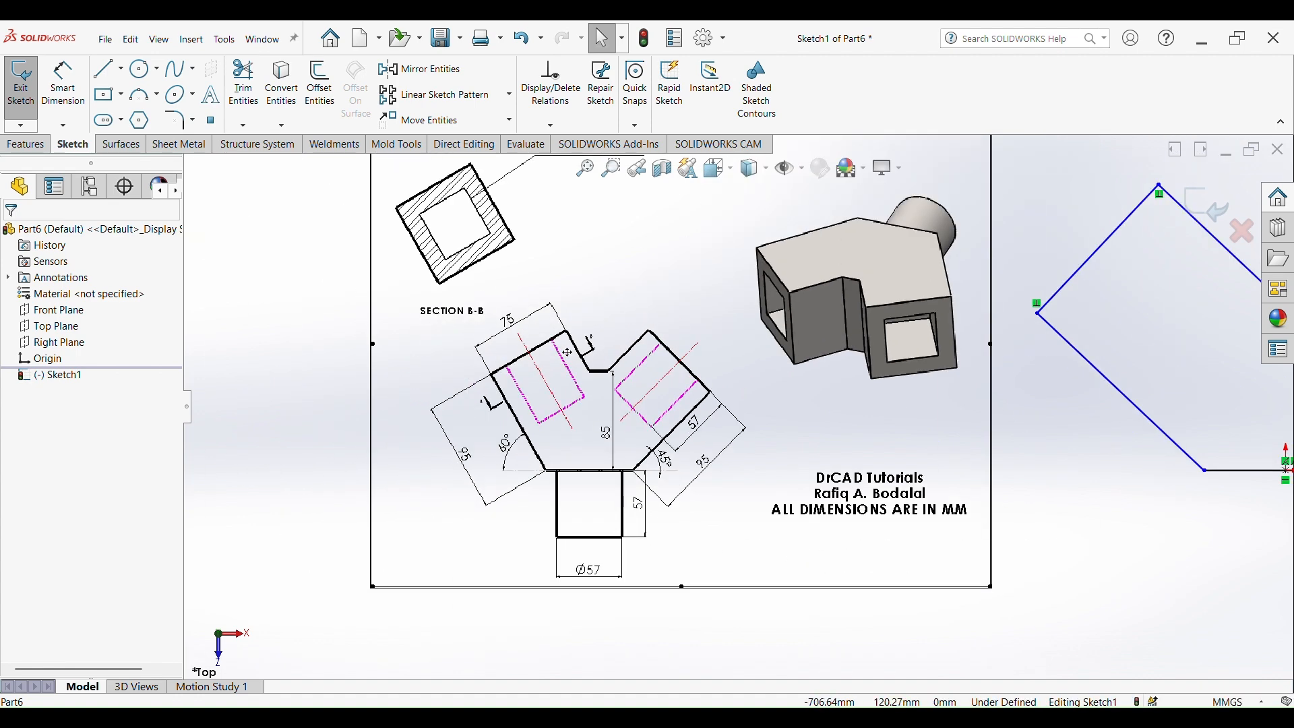
pyautogui.scroll(4, 609, 469)
pyautogui.scroll(-3, 953, 332)
pyautogui.scroll(1, 965, 335)
# Step: Dimension the end edges of the left and right arms at 75 mm each
pyautogui.click(63, 82)
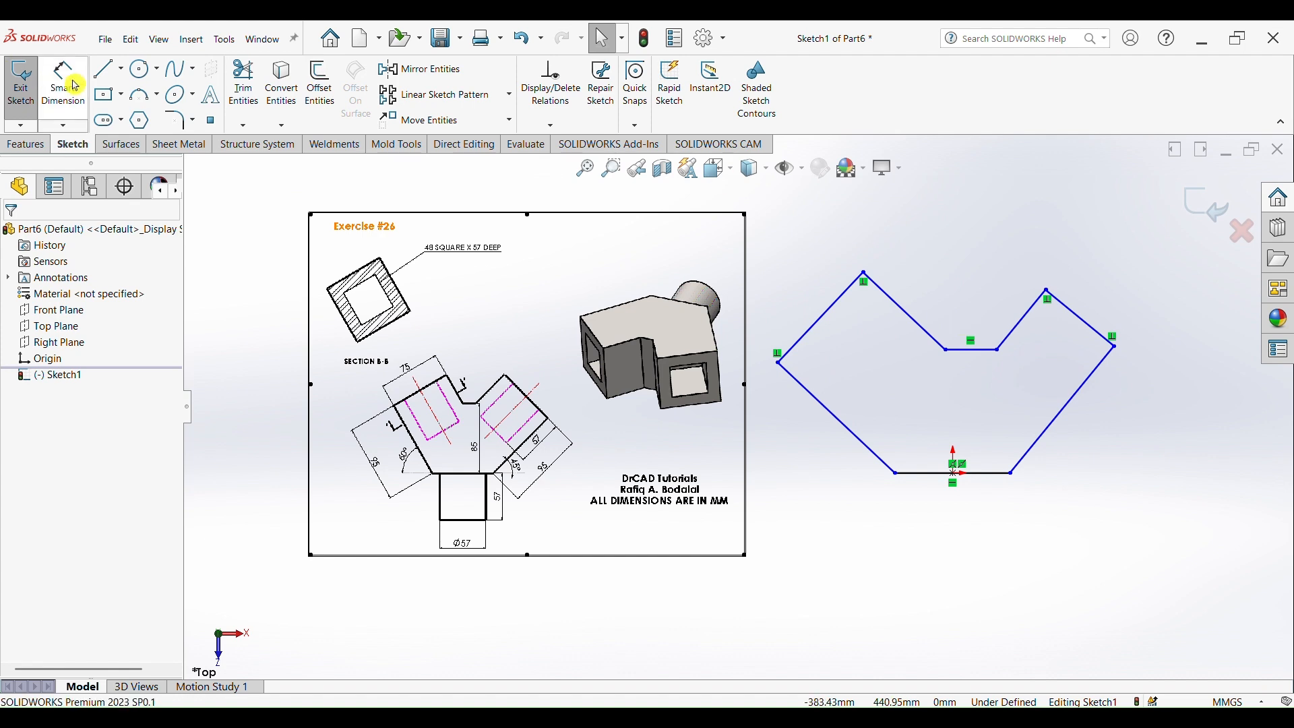
pyautogui.click(838, 309)
pyautogui.click(796, 290)
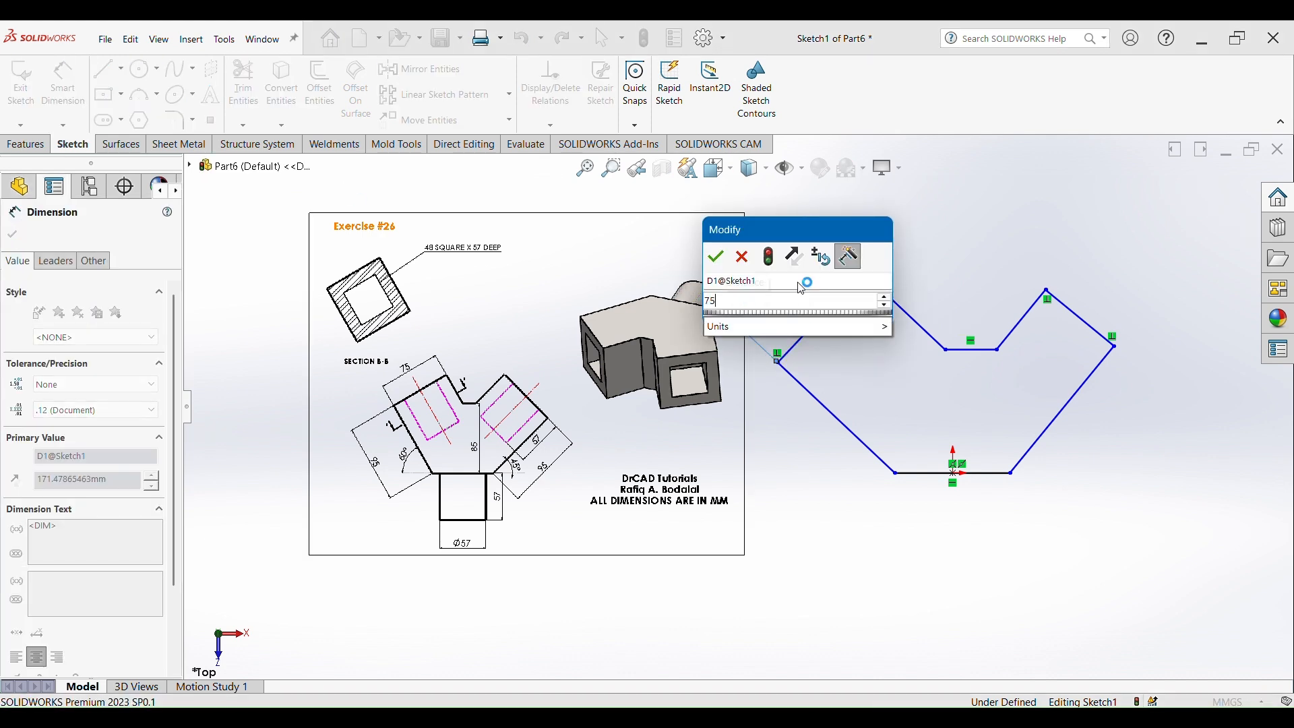
pyautogui.write('75')
pyautogui.press('Return')
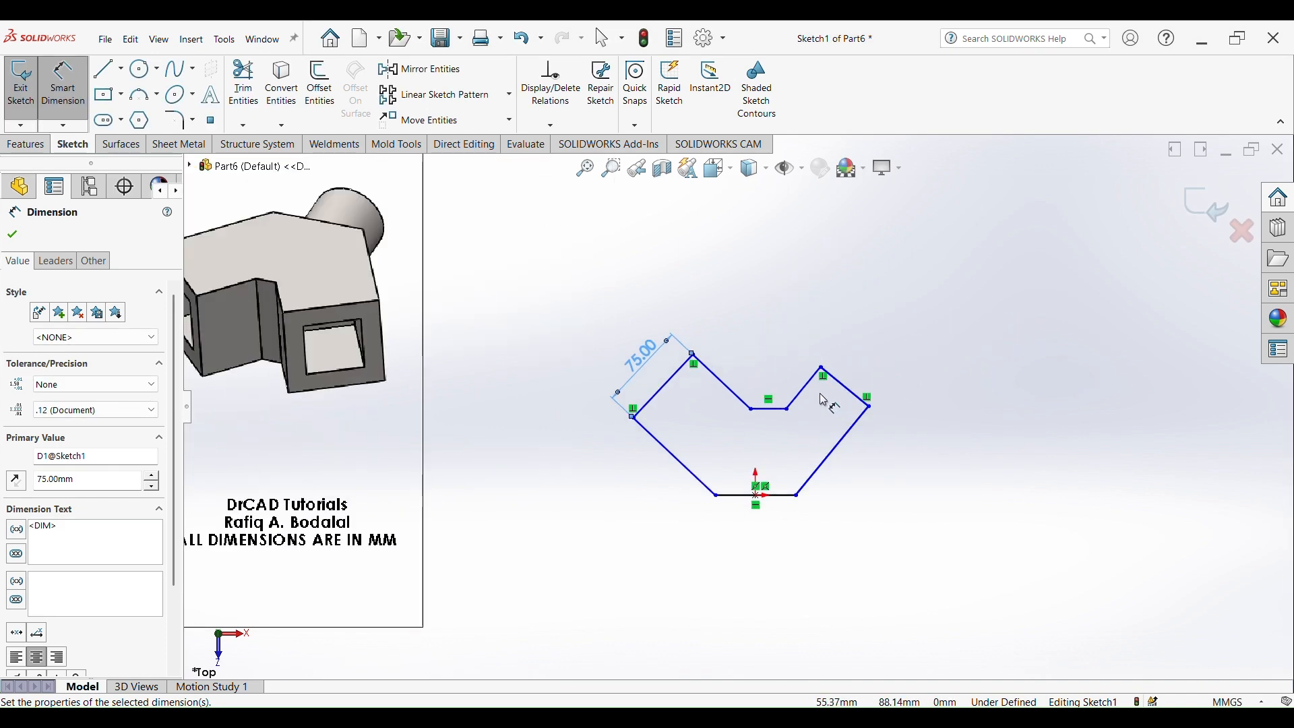
pyautogui.click(834, 380)
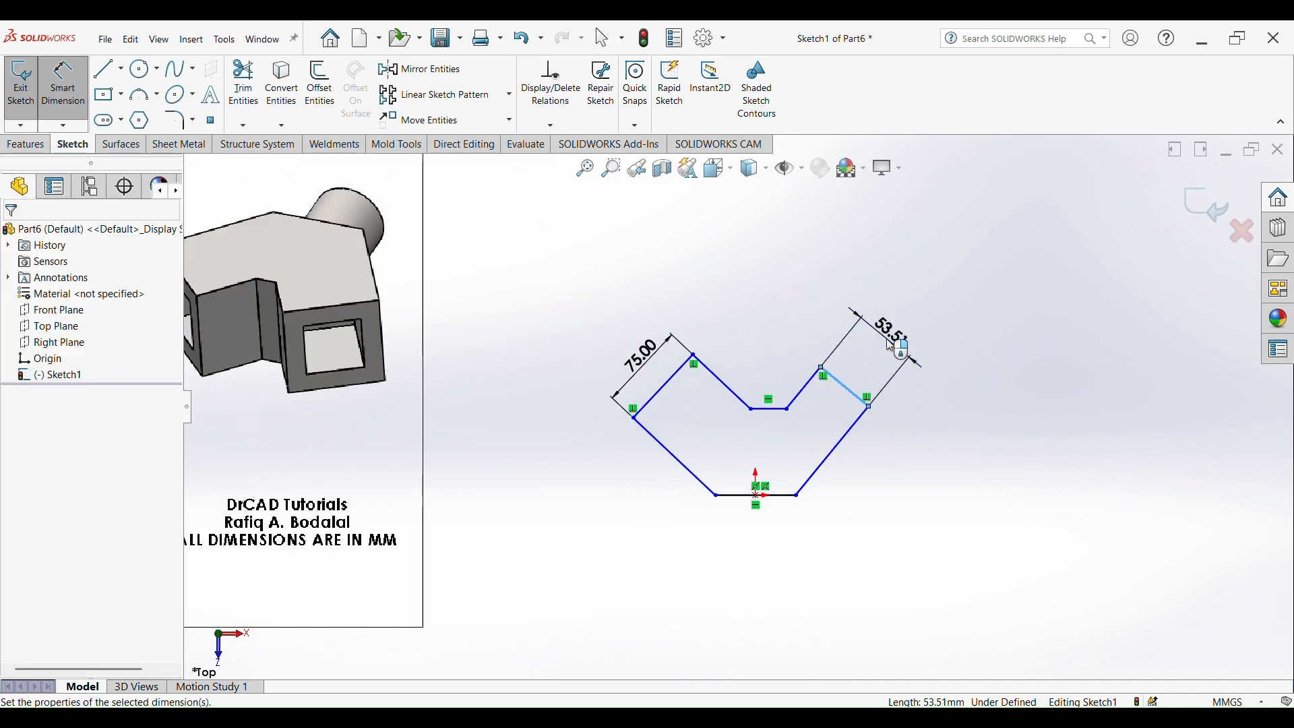
pyautogui.click(888, 297)
pyautogui.write('75')
pyautogui.press('Return')
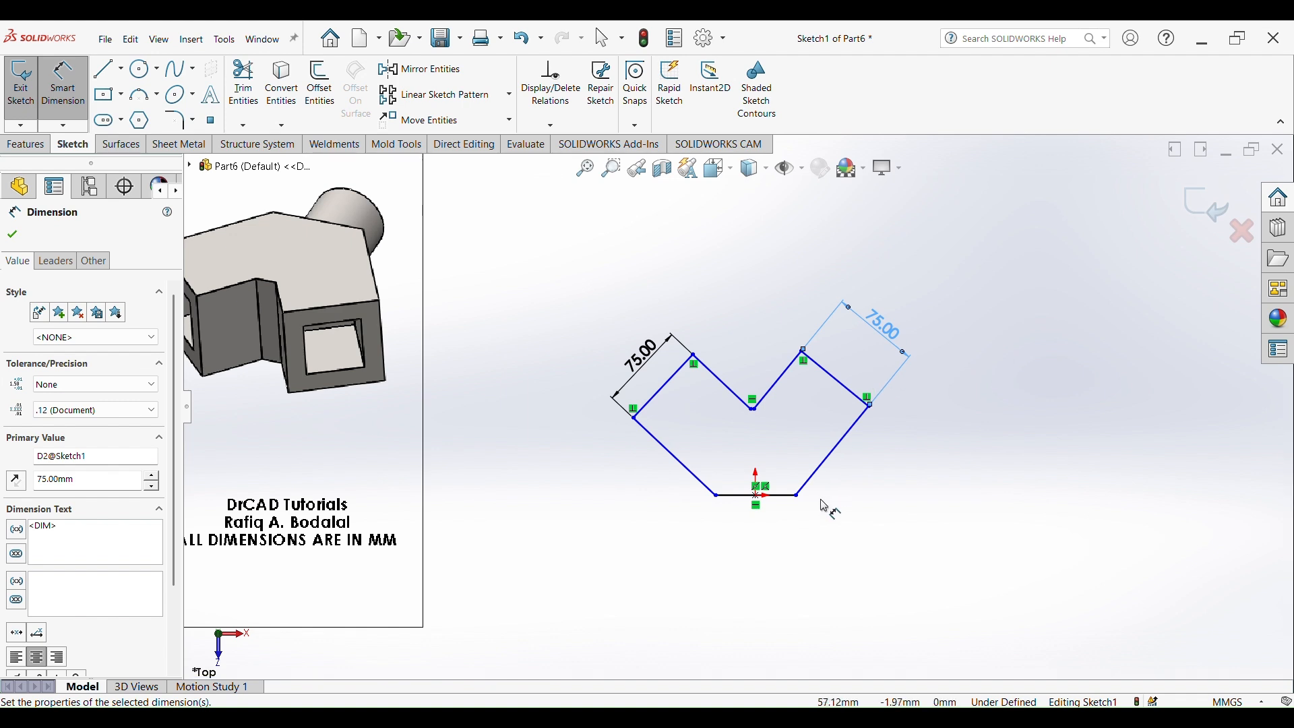
# Step: Dimension the horizontal base line through the origin at 75 mm
pyautogui.click(779, 496)
pyautogui.click(780, 530)
pyautogui.write('75')
pyautogui.press('Return')
# Step: Draw a horizontal centerline along the base line, extending past both of its ends
pyautogui.scroll(4, 730, 465)
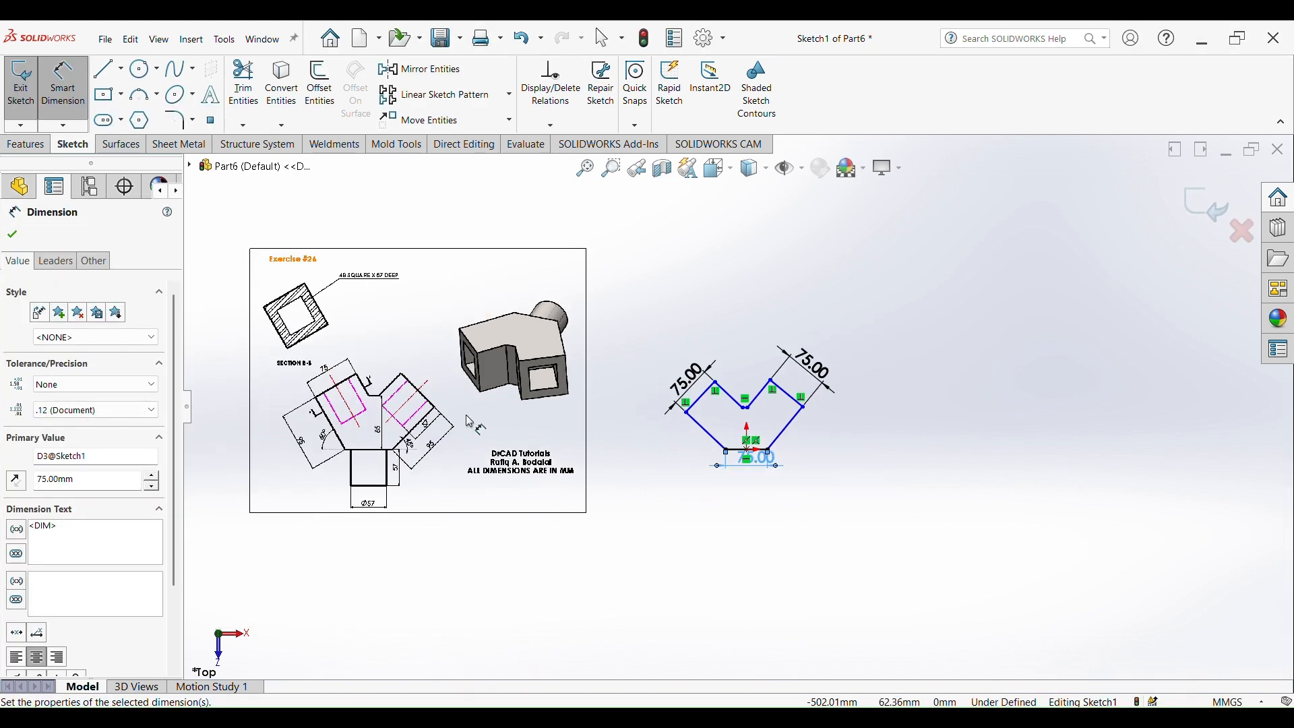
pyautogui.click(124, 70)
pyautogui.click(125, 98)
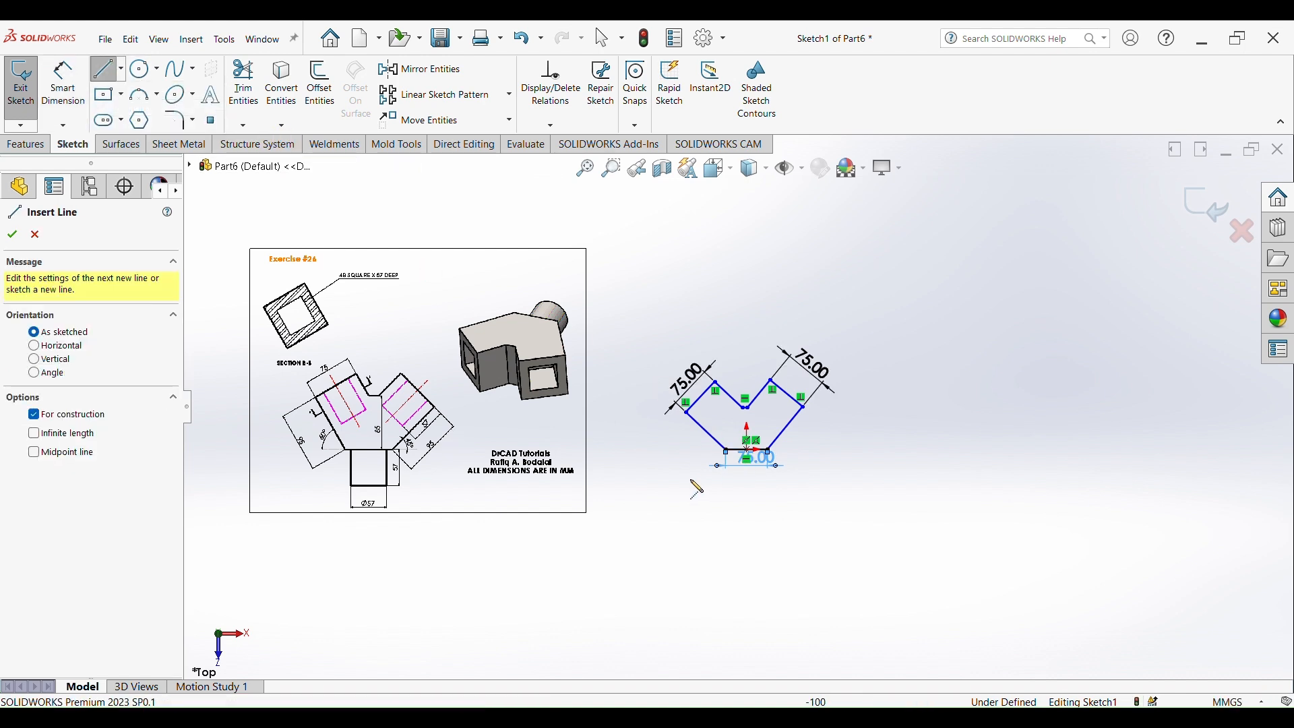
pyautogui.scroll(-4, 650, 452)
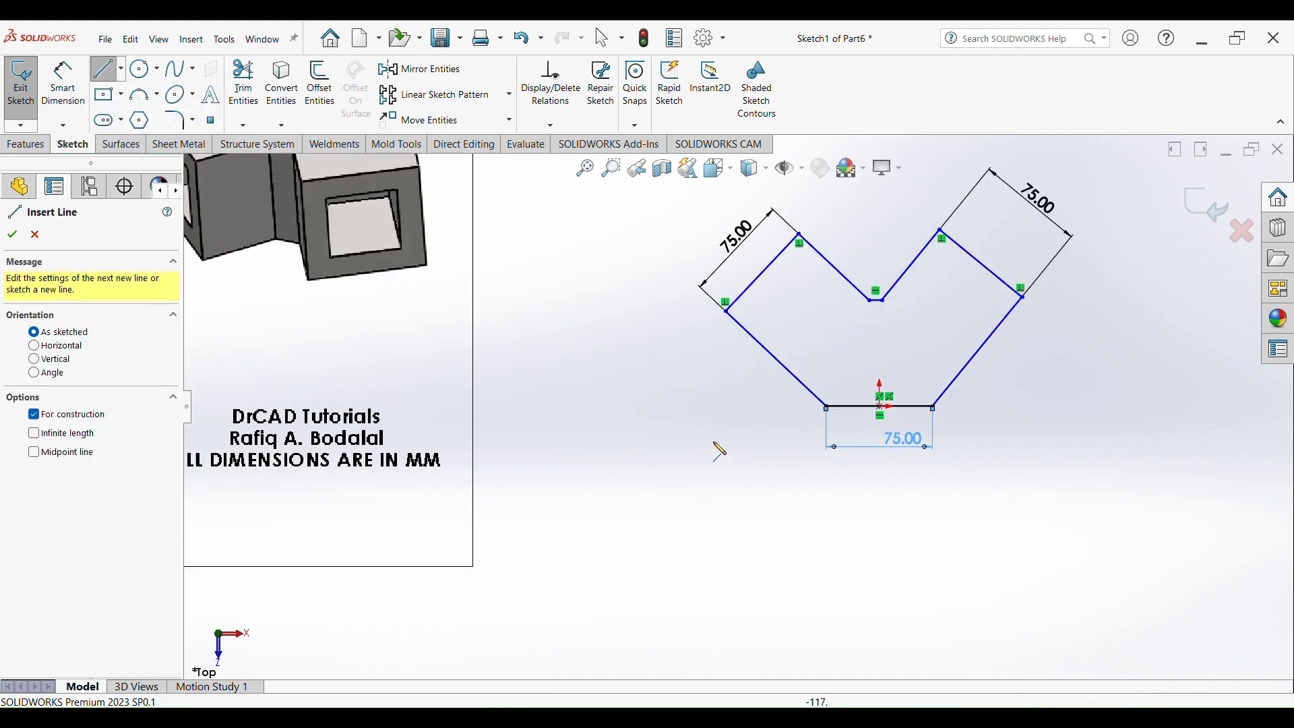
pyautogui.click(738, 407)
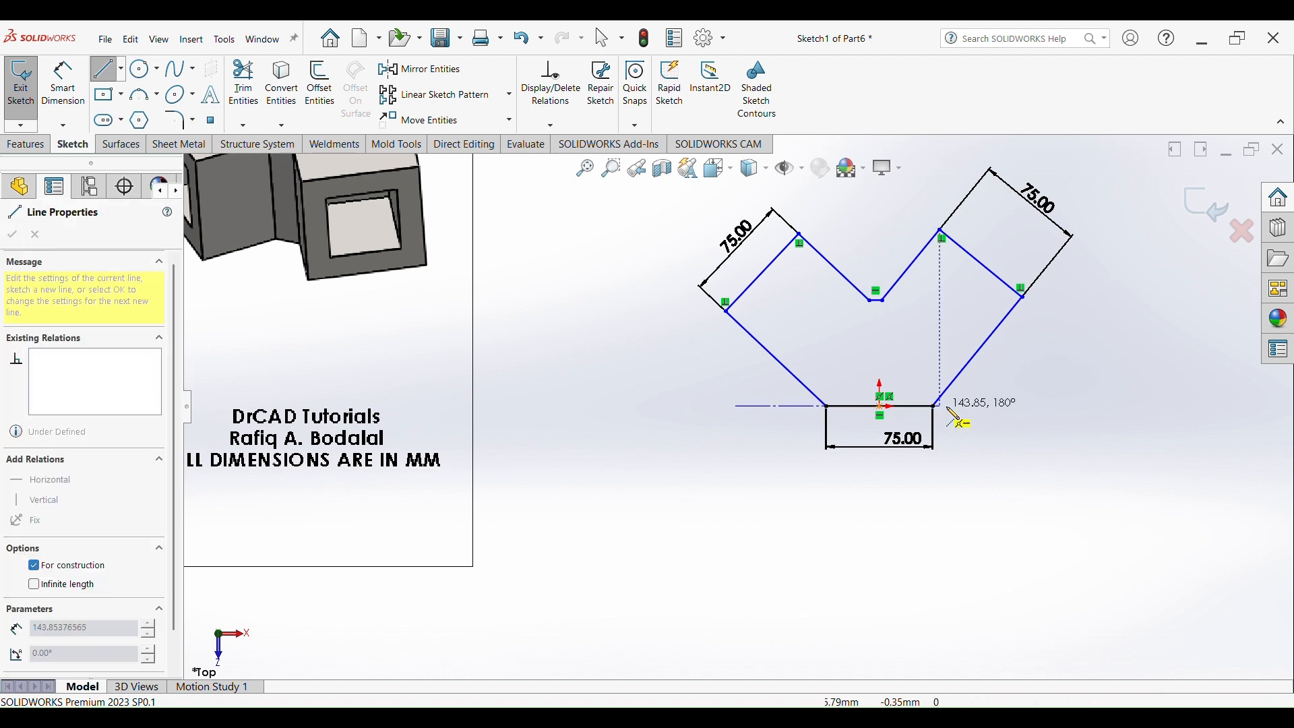
pyautogui.click(1076, 406)
pyautogui.press('Escape')
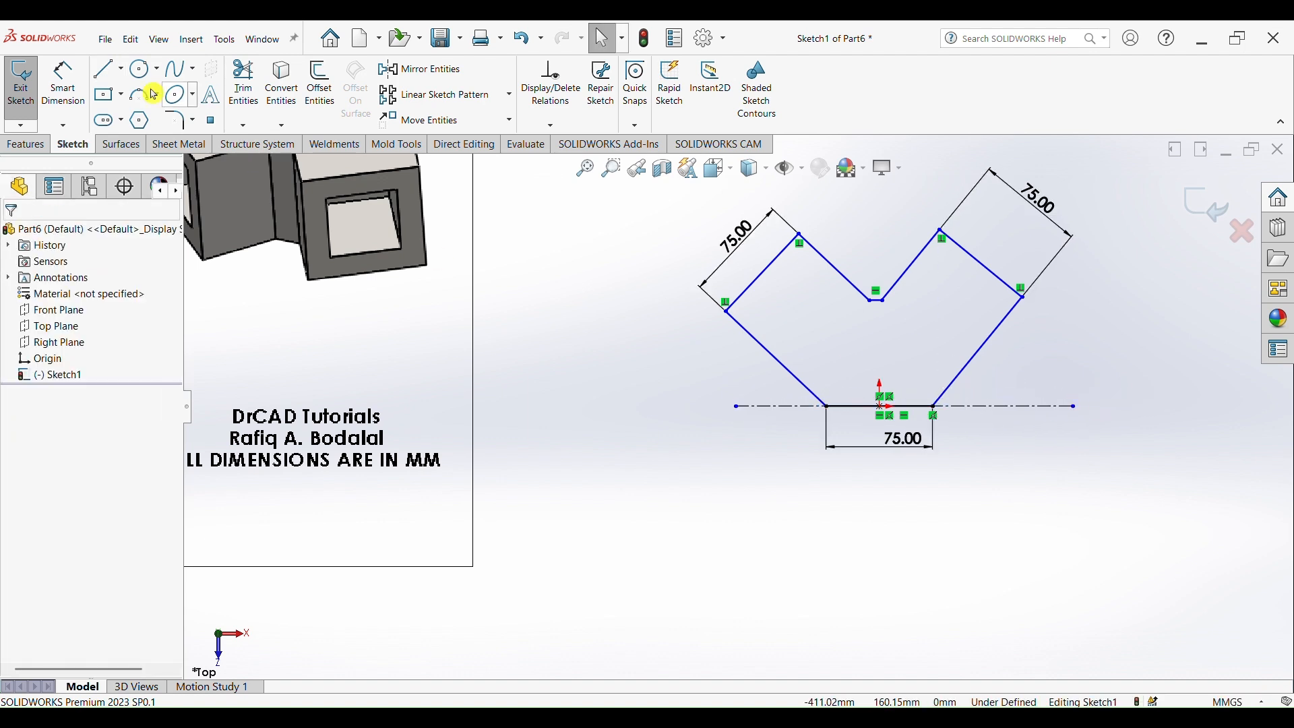
# Step: Check the arm angles in the reference drawing and dimension the left arm's outer edge at 60° to the centerline
pyautogui.click(63, 84)
pyautogui.scroll(5, 775, 412)
pyautogui.scroll(-6, 776, 391)
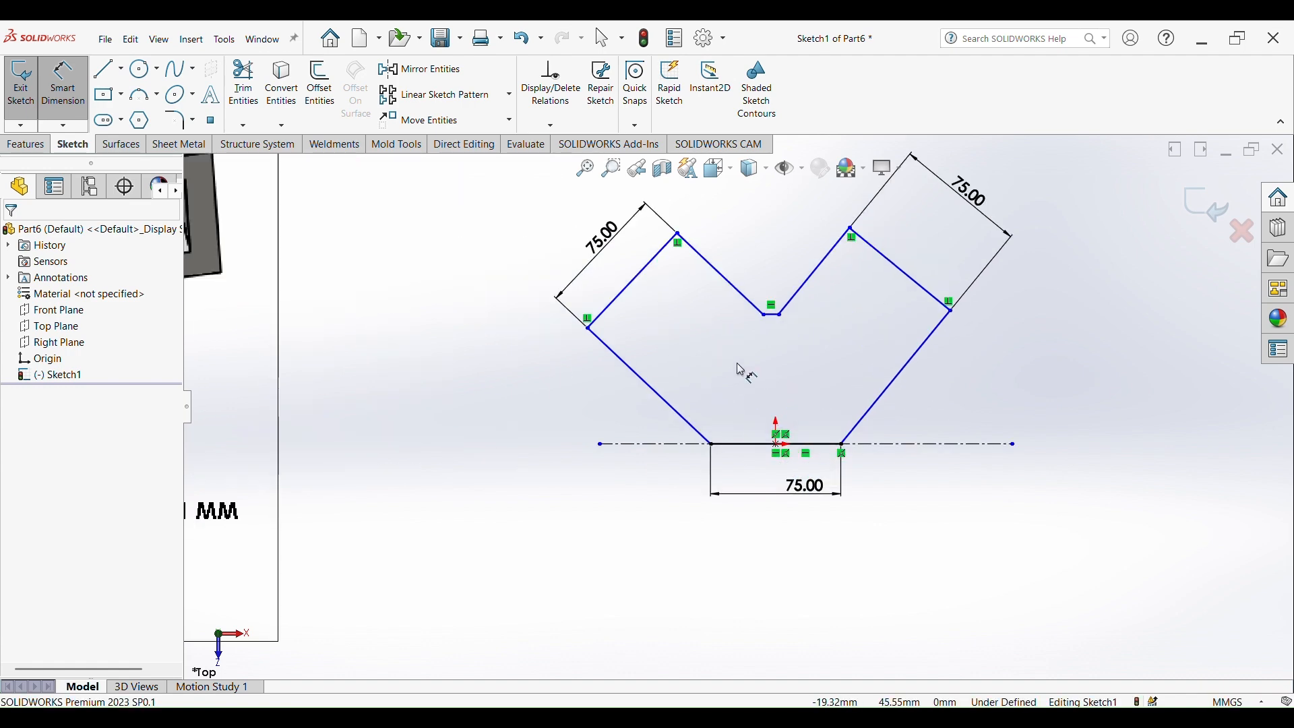
pyautogui.scroll(5, 641, 383)
pyautogui.scroll(-6, 504, 430)
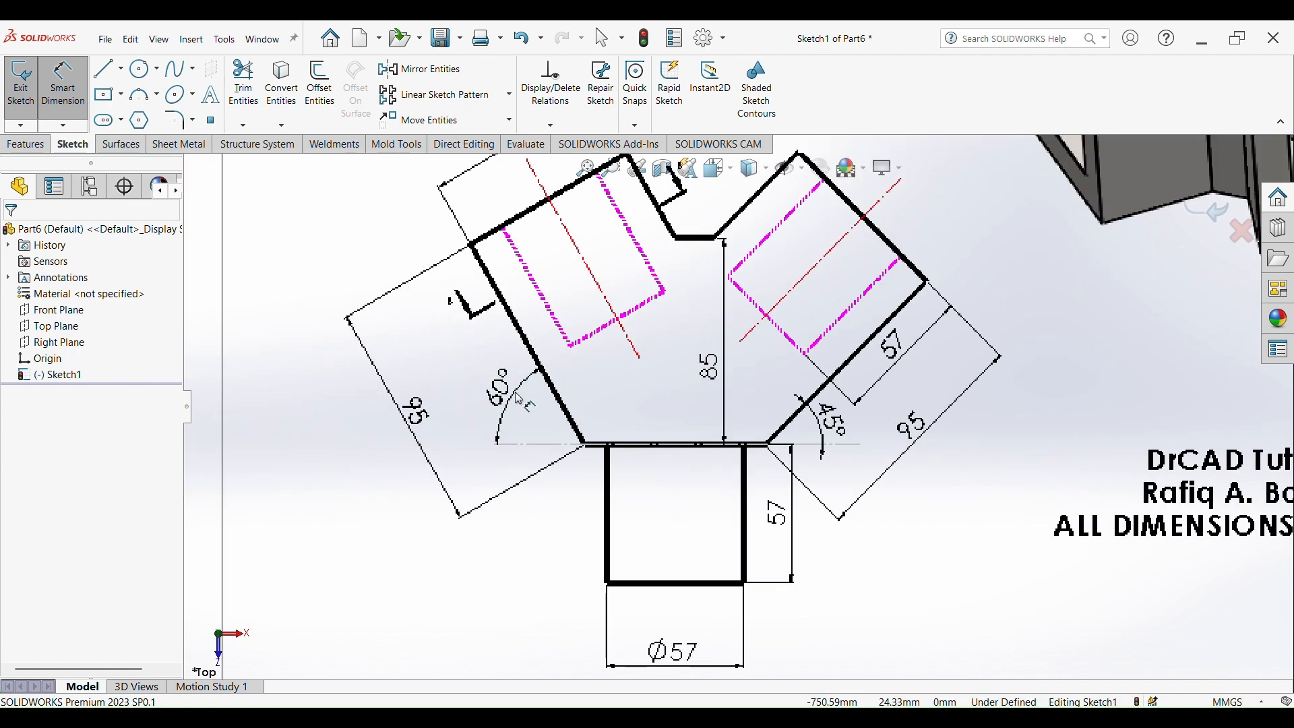
pyautogui.scroll(5, 705, 415)
pyautogui.scroll(-5, 1075, 411)
pyautogui.scroll(5, 1176, 404)
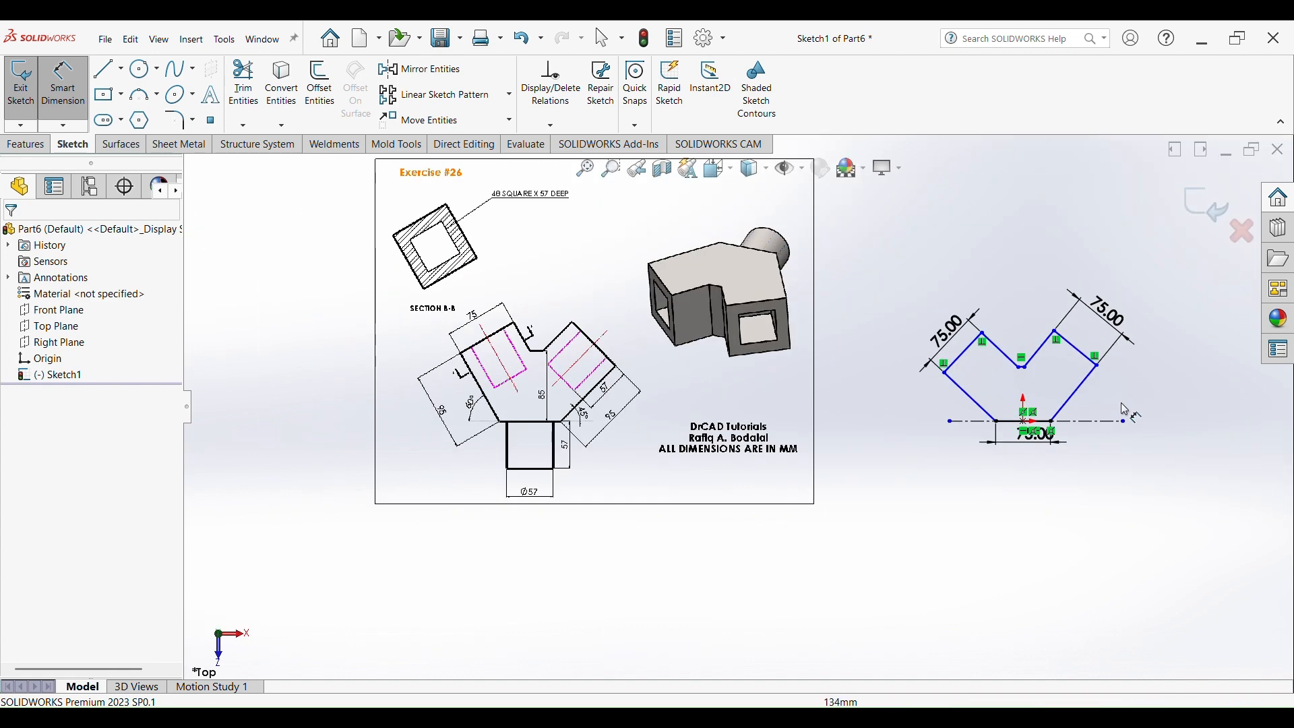
pyautogui.scroll(-6, 991, 418)
pyautogui.click(685, 398)
pyautogui.click(674, 445)
pyautogui.click(585, 398)
pyautogui.write('6')
pyautogui.press('Return')
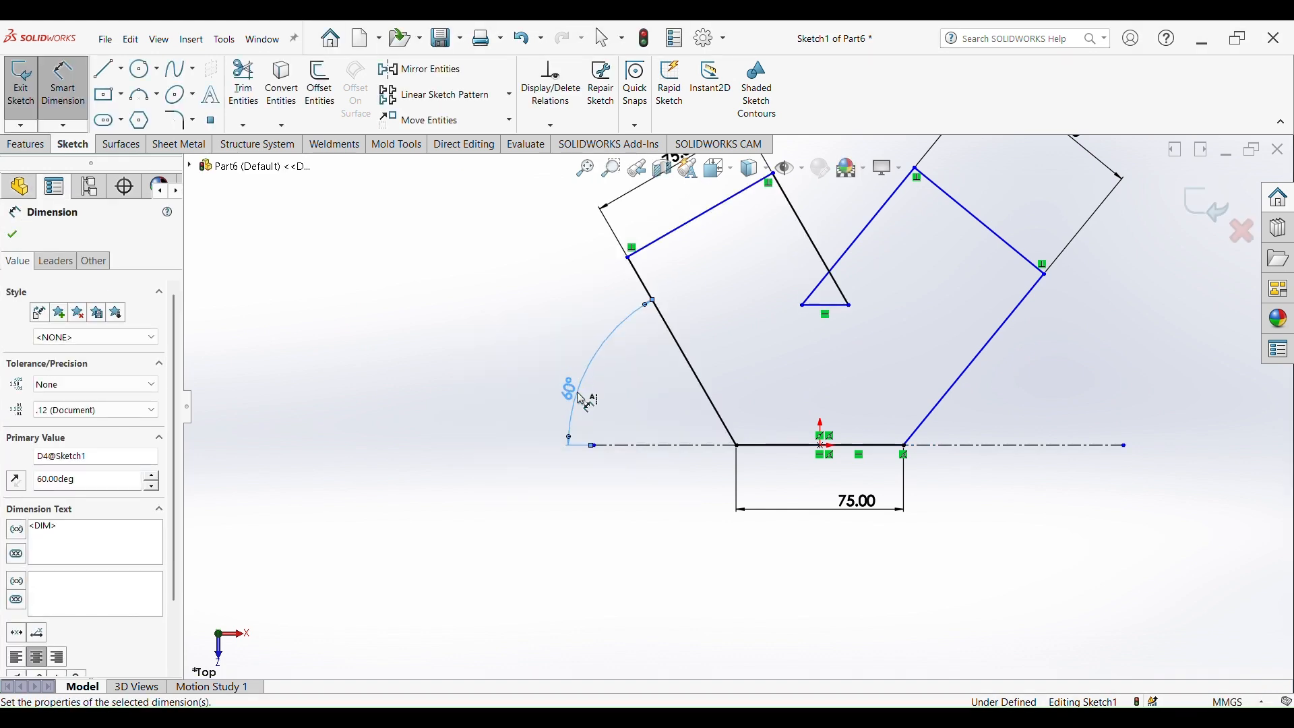
pyautogui.click(979, 371)
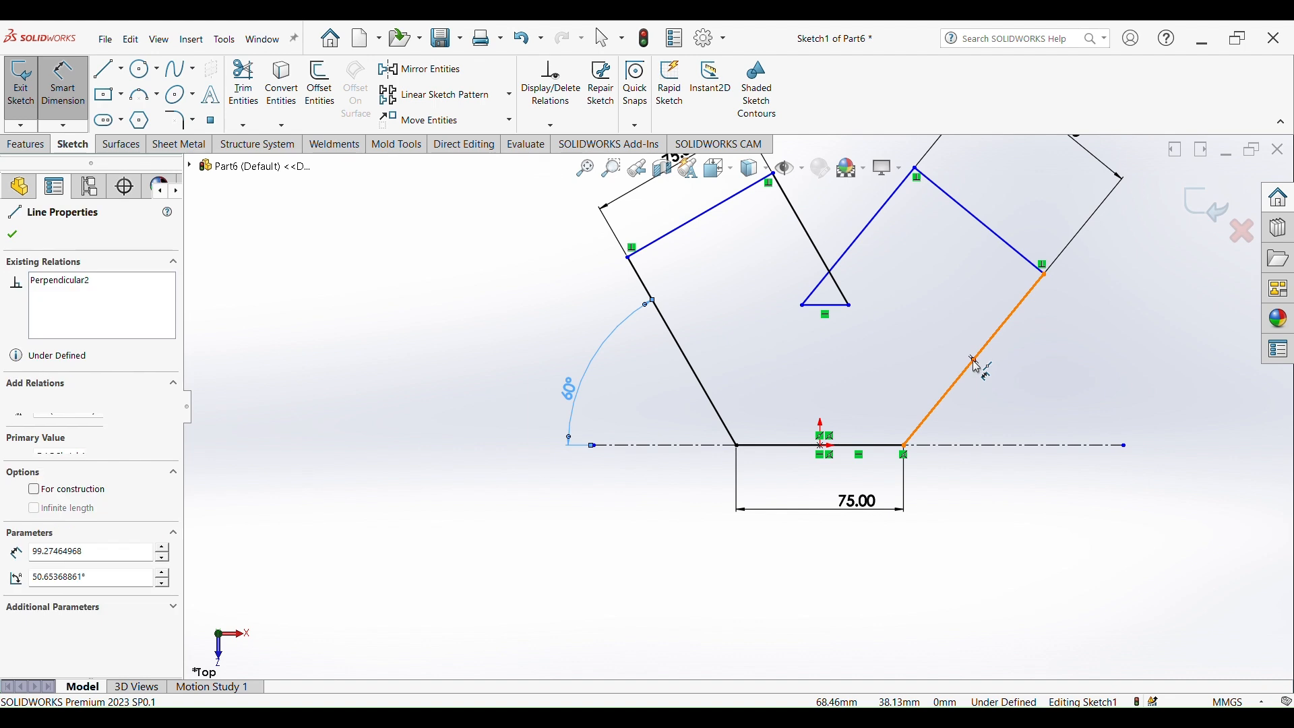
pyautogui.press('Escape')
pyautogui.click(1052, 446)
pyautogui.press('Escape')
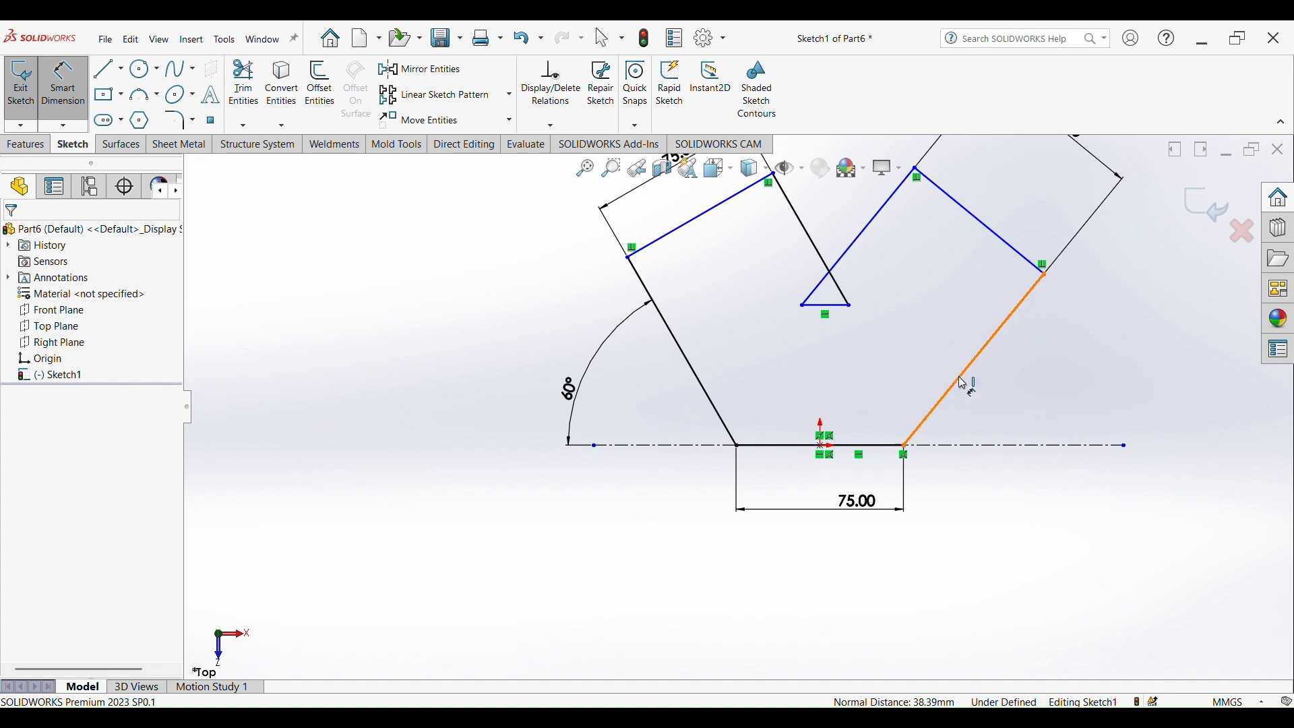
# Step: Dimension the angle between the right arm's outer edge and the centerline at 45°
pyautogui.click(966, 397)
pyautogui.click(1034, 445)
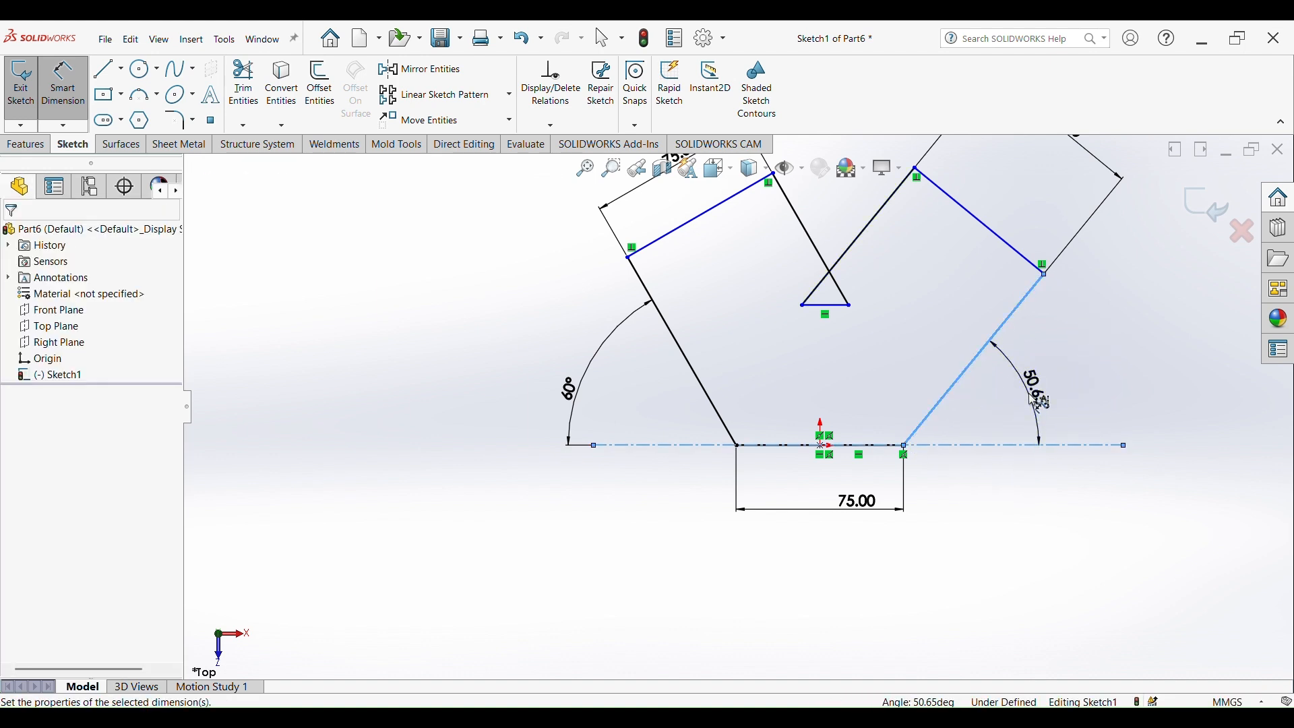
pyautogui.click(1039, 400)
pyautogui.write('4')
pyautogui.press('Return')
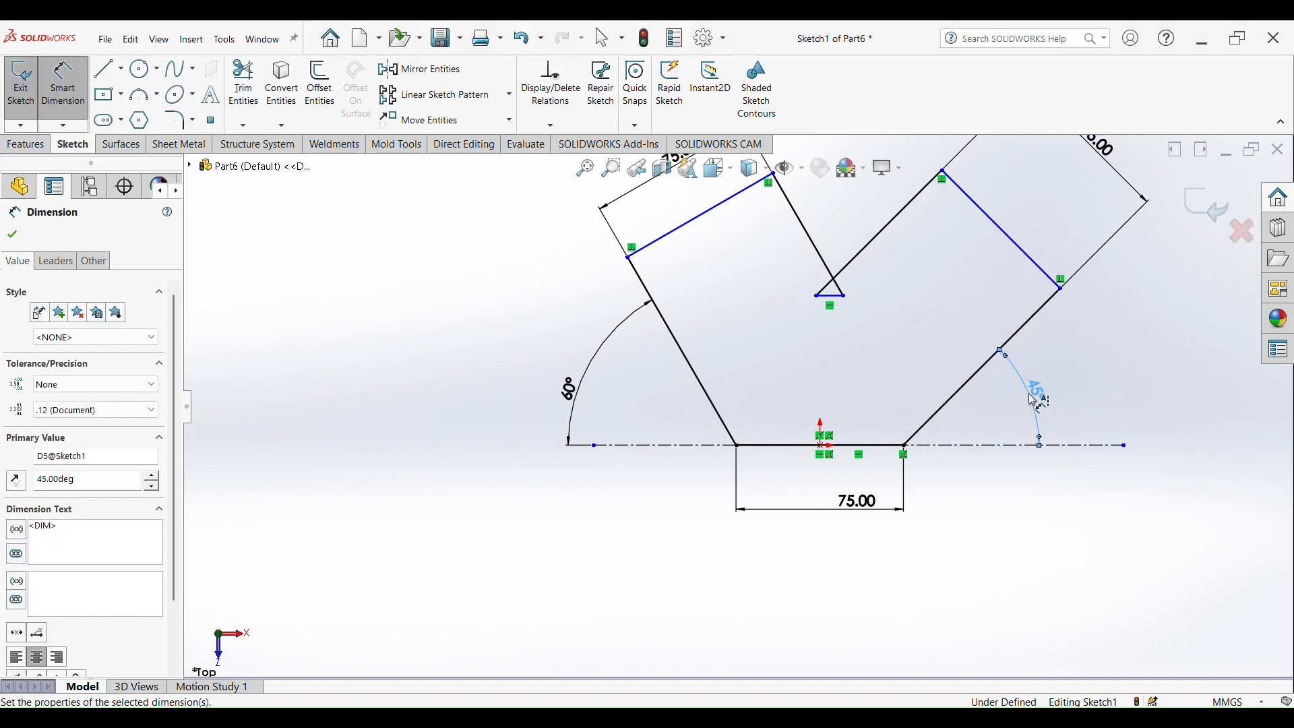
# Step: Move the right endpoint of the short notch line up and to the right so the arms' inner edges stop crossing
pyautogui.click(825, 296)
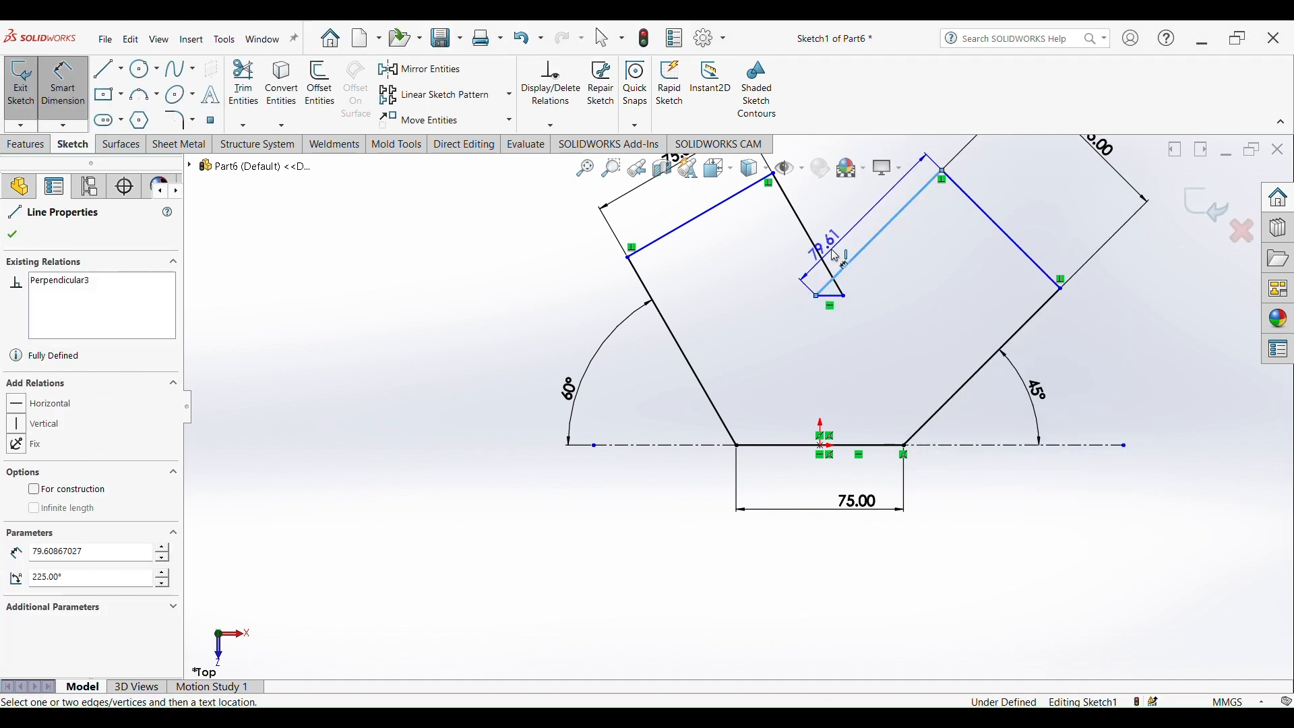
pyautogui.press('Escape')
pyautogui.moveTo(816, 305)
pyautogui.mouseDown()
pyautogui.moveTo(842, 245)
pyautogui.moveTo(861, 251)
pyautogui.mouseUp()
pyautogui.scroll(4, 869, 295)
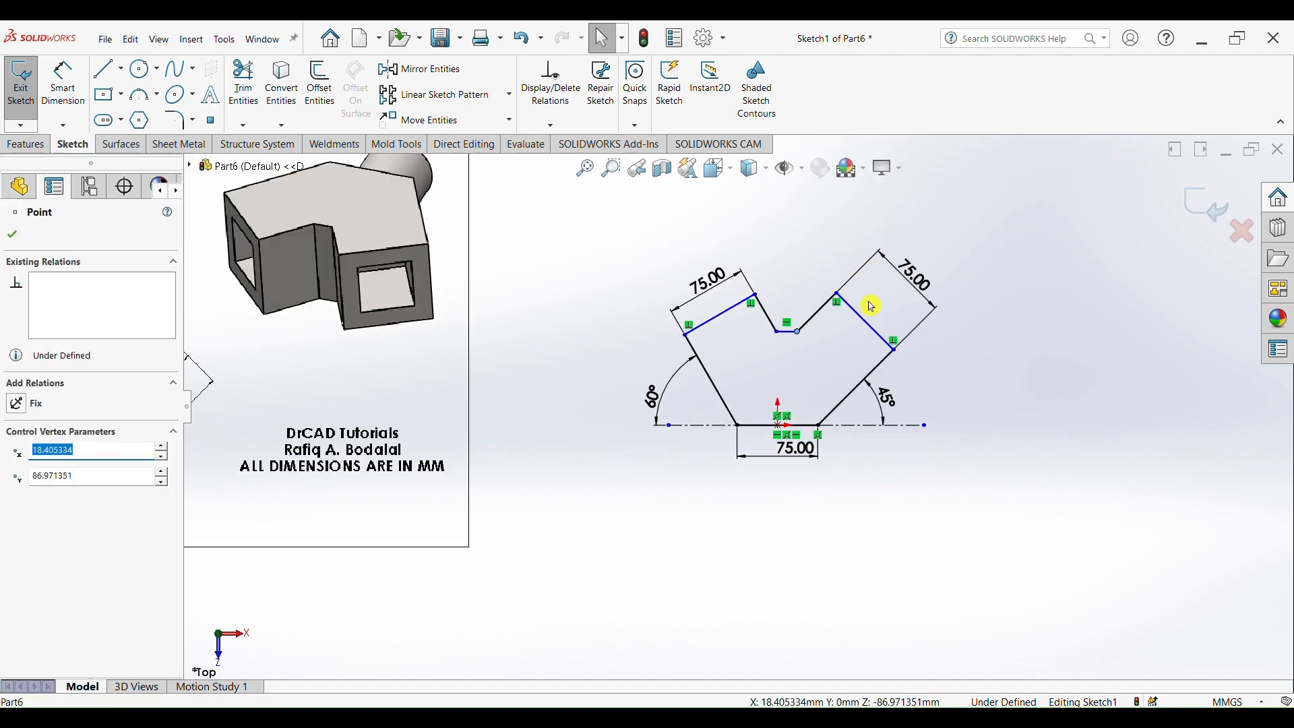
pyautogui.click(549, 341)
# Step: Dimension the vertical distance between the short notch line and the base line at 85 mm
pyautogui.scroll(3, 742, 351)
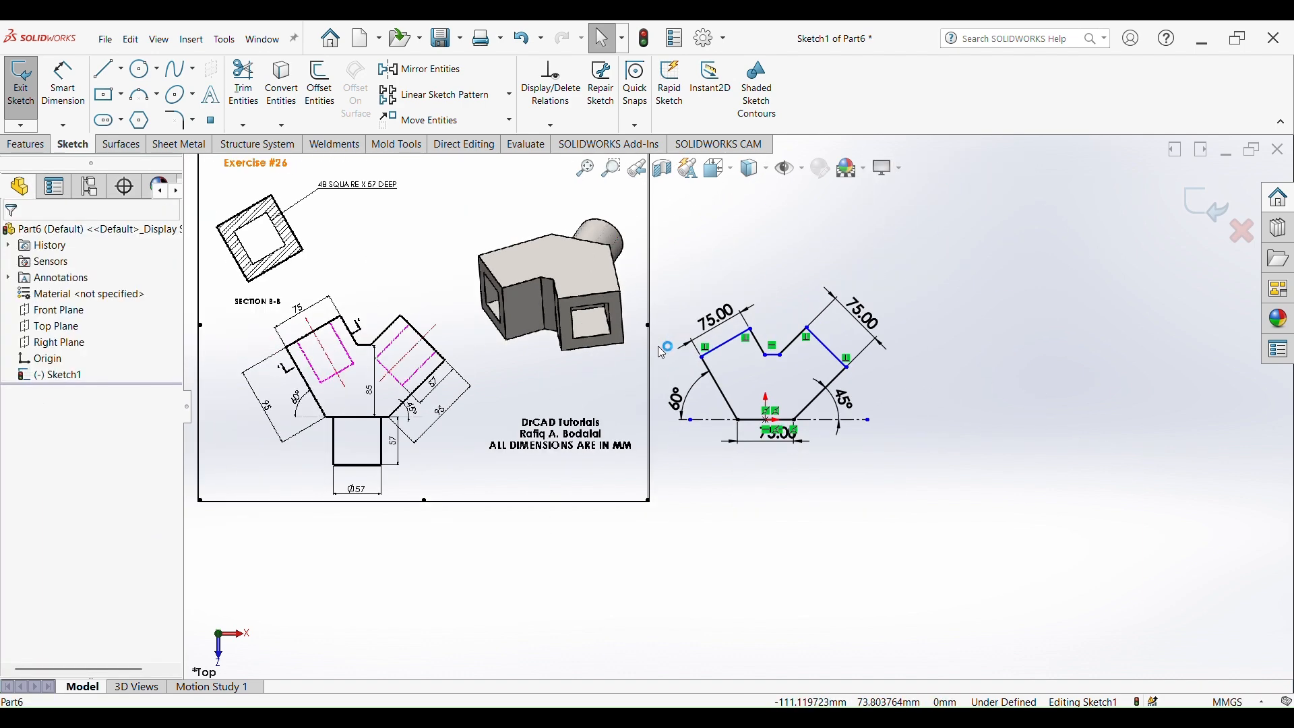
pyautogui.scroll(-4, 793, 351)
pyautogui.moveTo(1063, 500); pyautogui.dragTo(1063, 427, button='right')
pyautogui.scroll(-4, 773, 391)
pyautogui.click(735, 366)
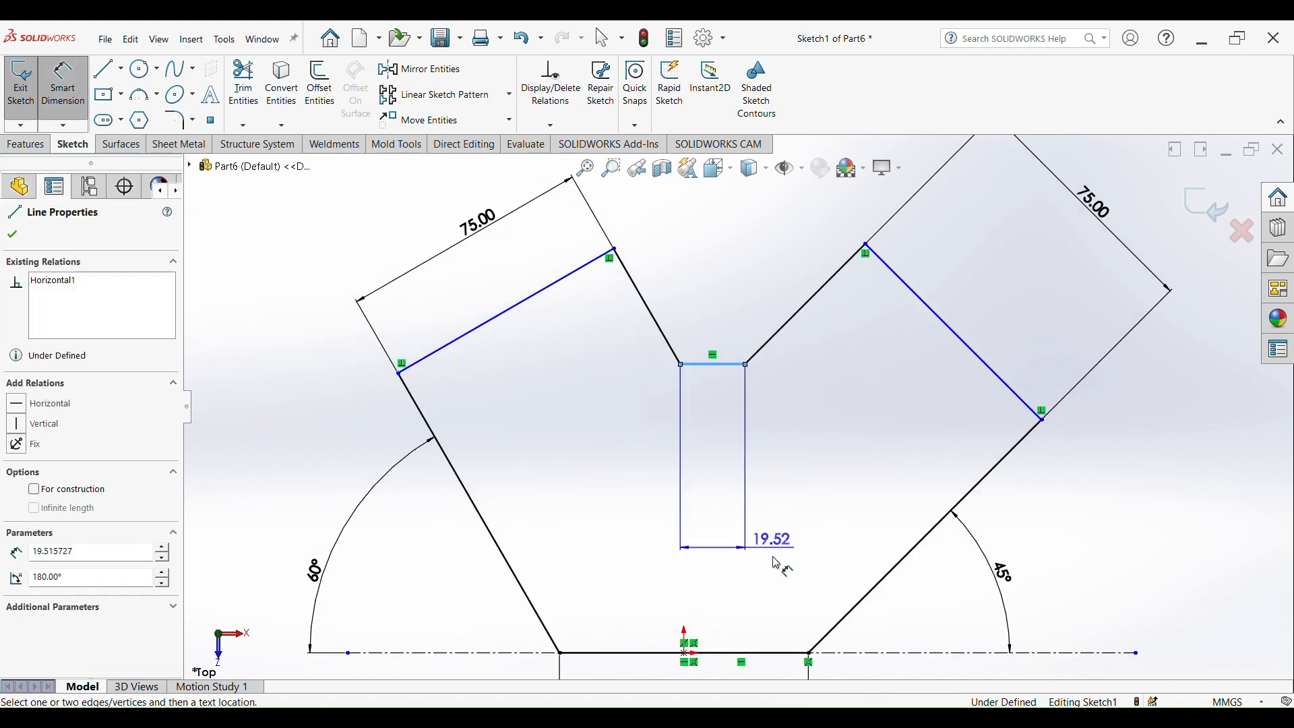
pyautogui.click(787, 654)
pyautogui.click(784, 515)
pyautogui.write('85')
pyautogui.press('Return')
# Step: Dimension the left arm's outer edge at 95 mm, measured along the edge
pyautogui.scroll(2, 782, 516)
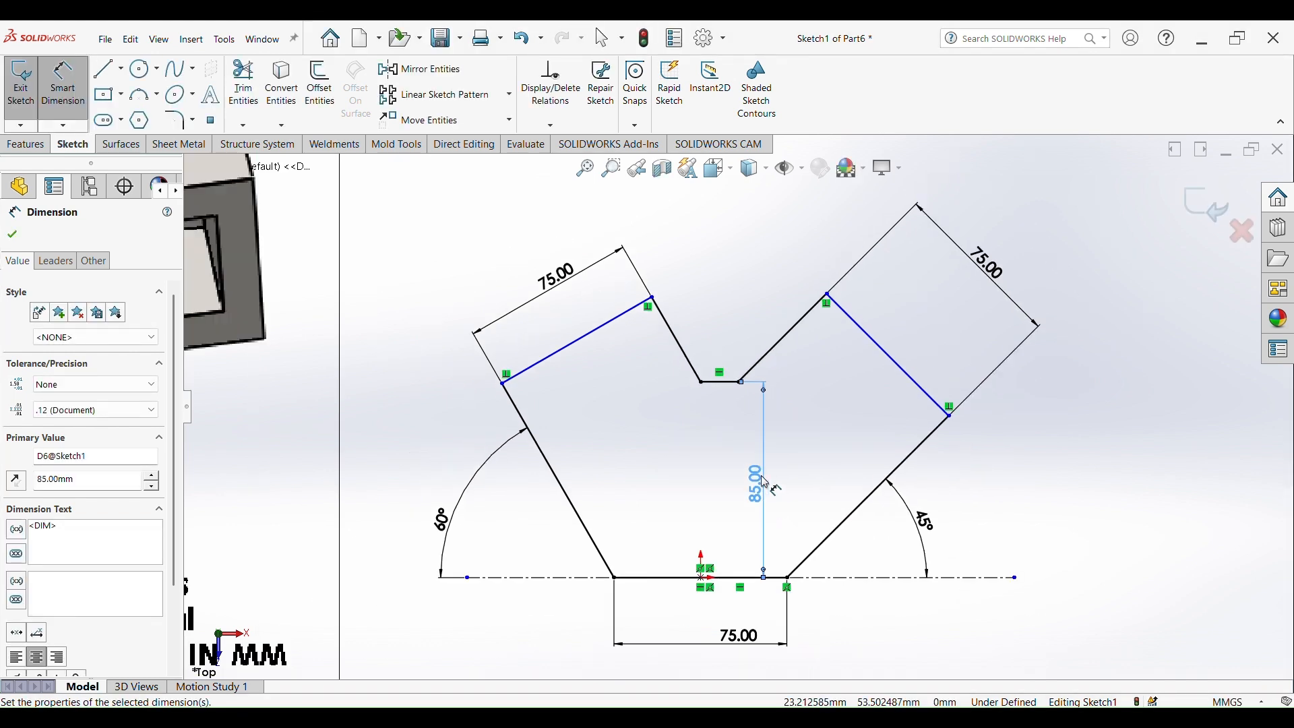
pyautogui.scroll(2, 765, 483)
pyautogui.click(622, 472)
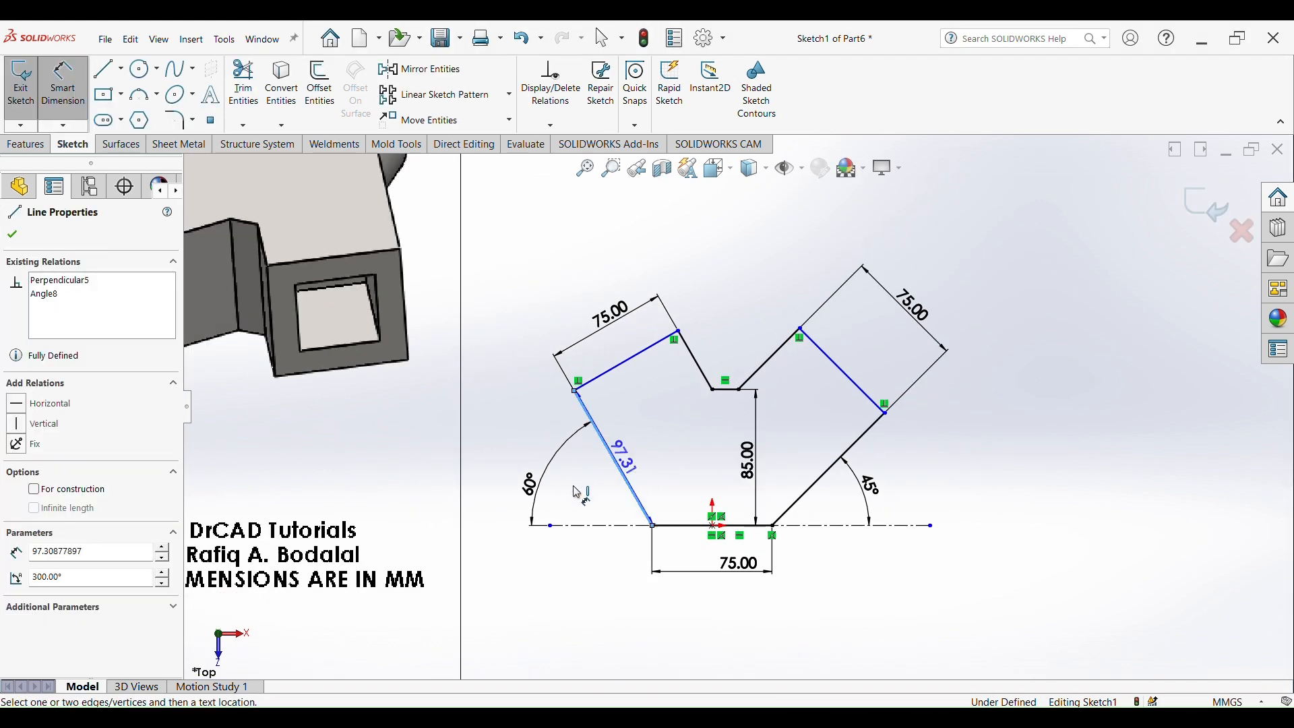
pyautogui.click(584, 485)
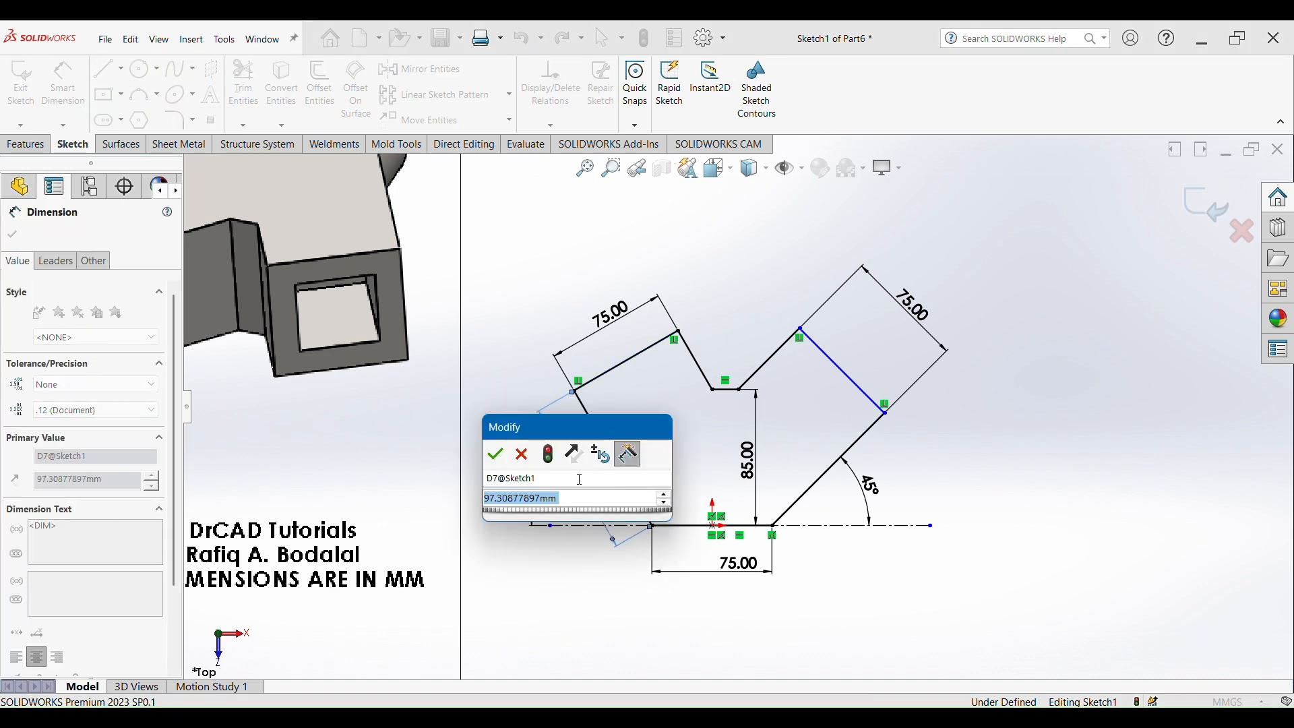
pyautogui.write('95')
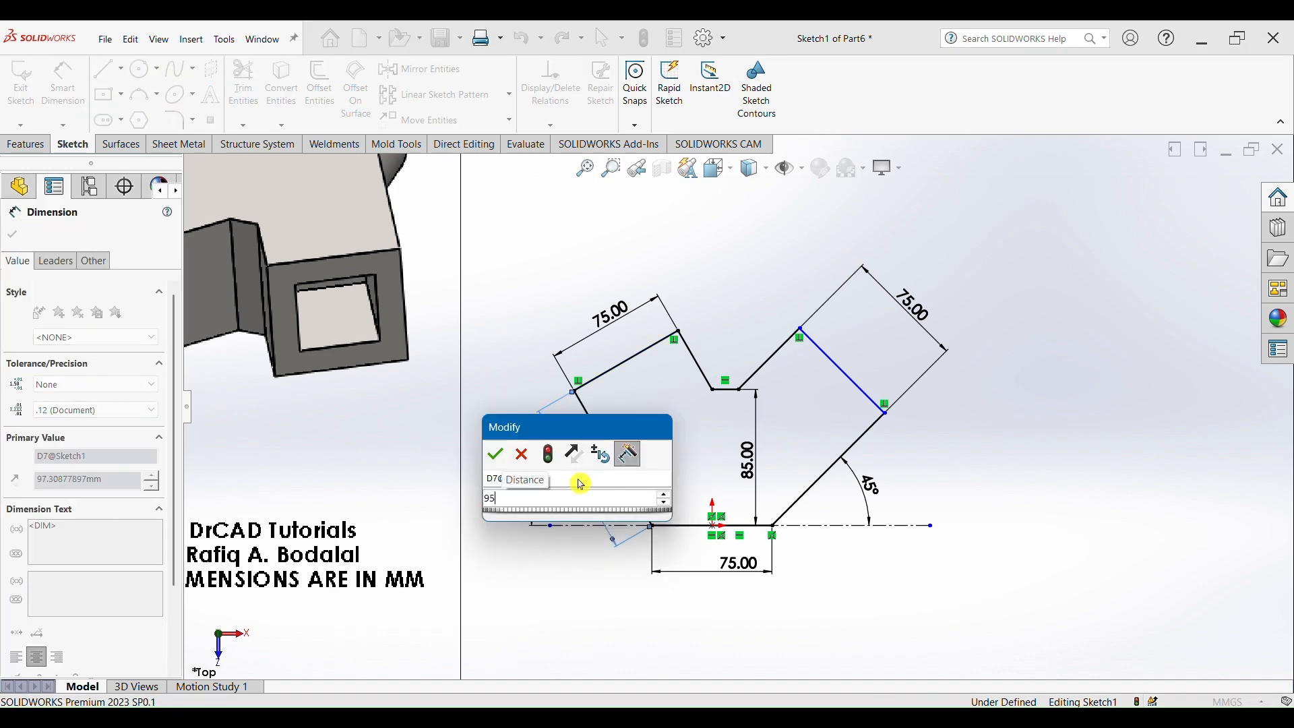
pyautogui.press('Return')
# Step: Check the arm lengths in the reference drawing and dimension the right arm's outer edge at 95 mm
pyautogui.scroll(4, 580, 482)
pyautogui.scroll(-8, 381, 443)
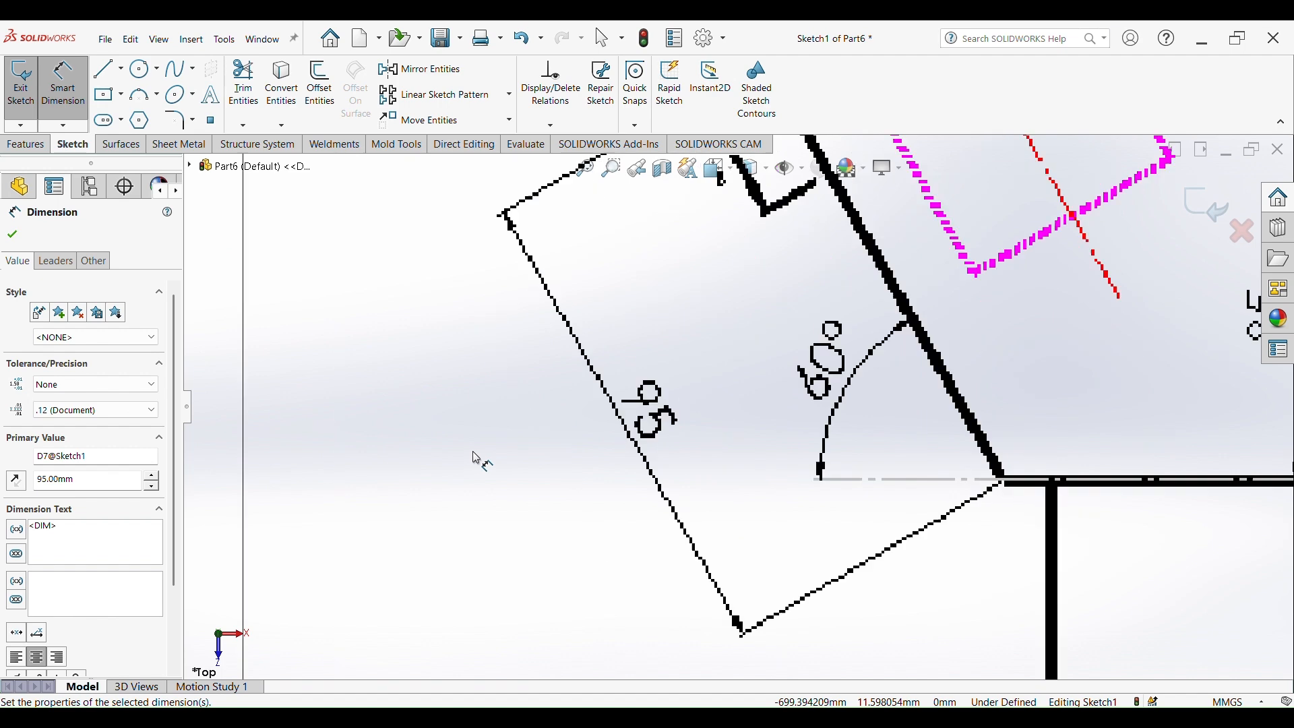
pyautogui.scroll(8, 708, 426)
pyautogui.scroll(-3, 991, 307)
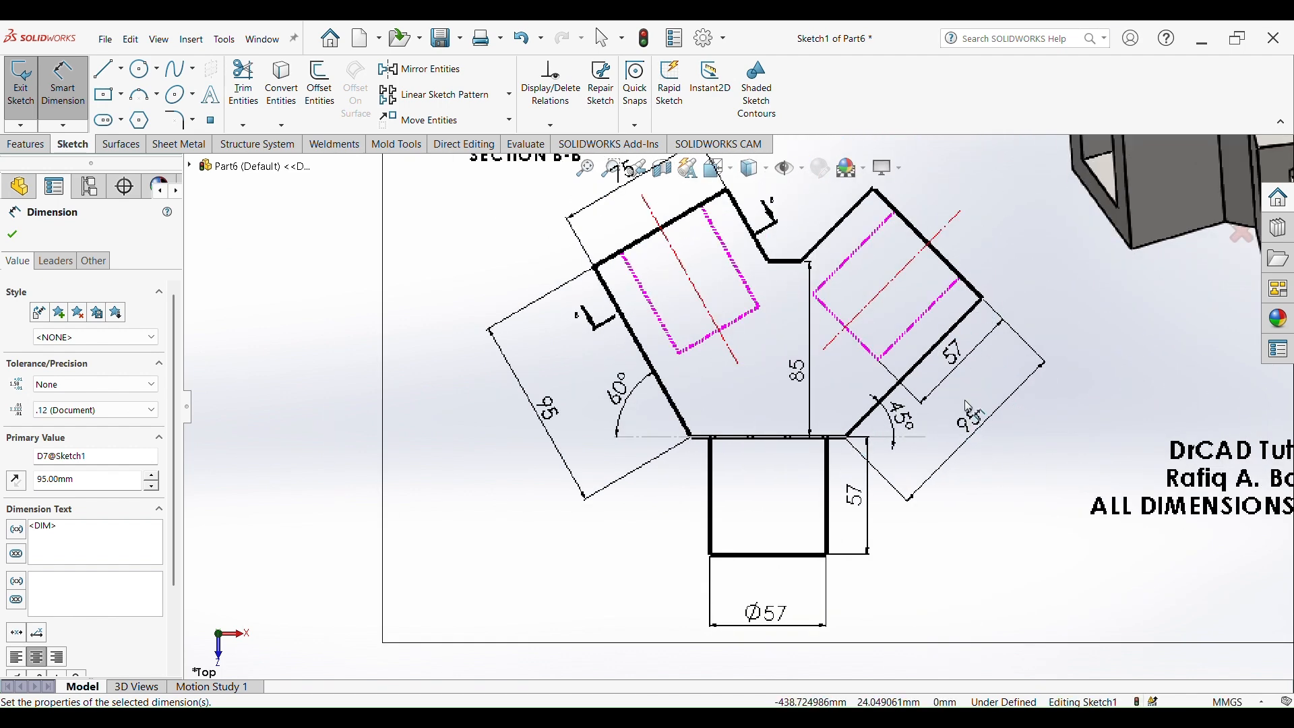
pyautogui.scroll(4, 1045, 446)
pyautogui.scroll(-6, 858, 405)
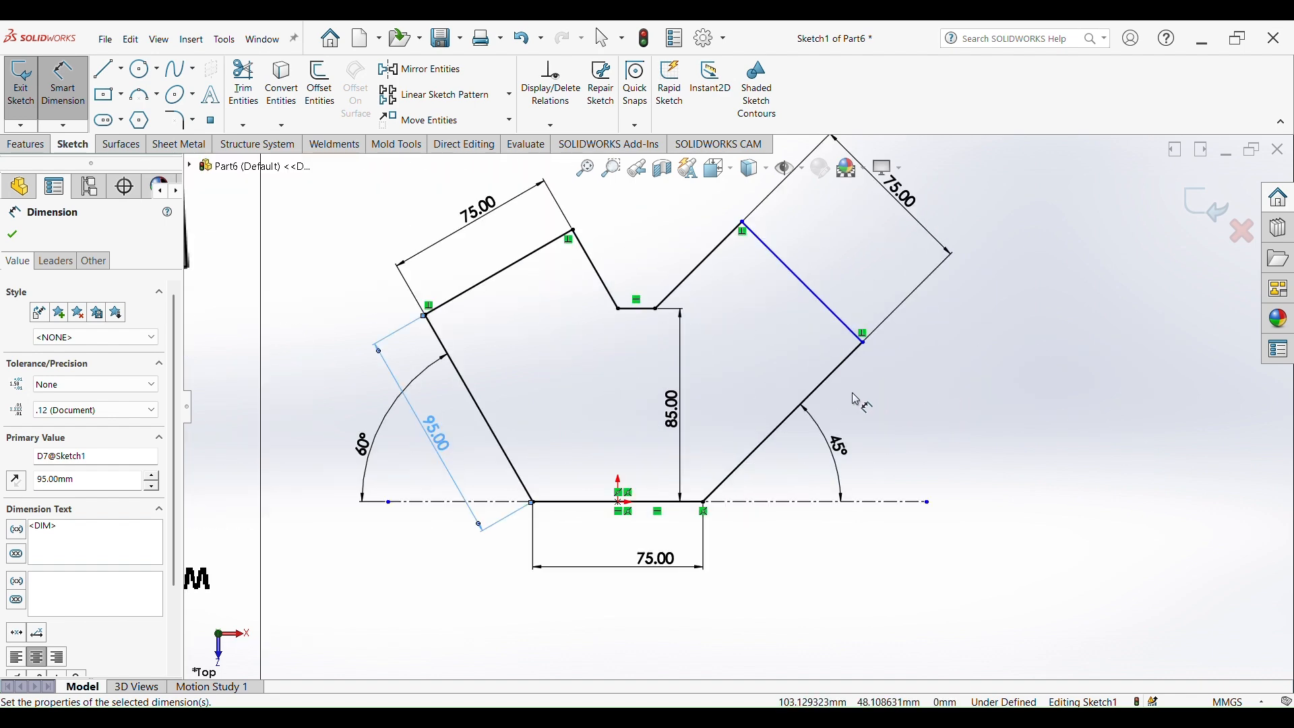
pyautogui.click(817, 371)
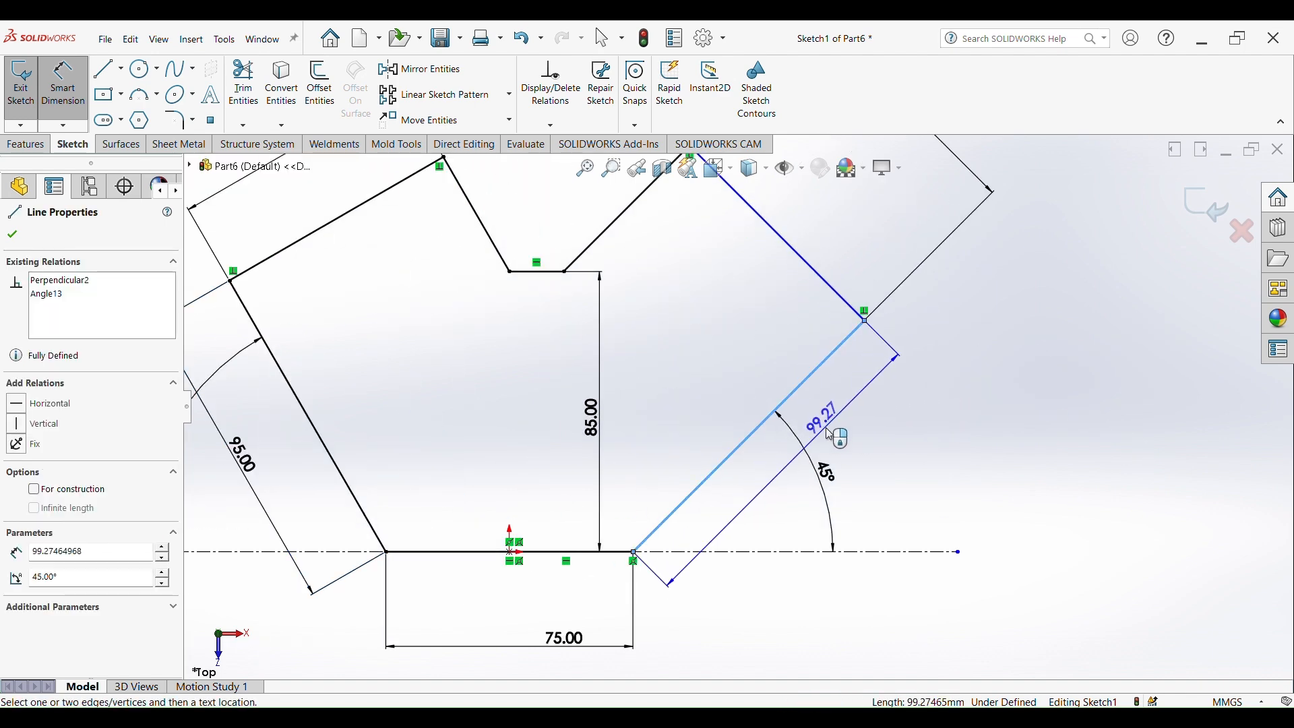
pyautogui.click(787, 480)
pyautogui.write('95')
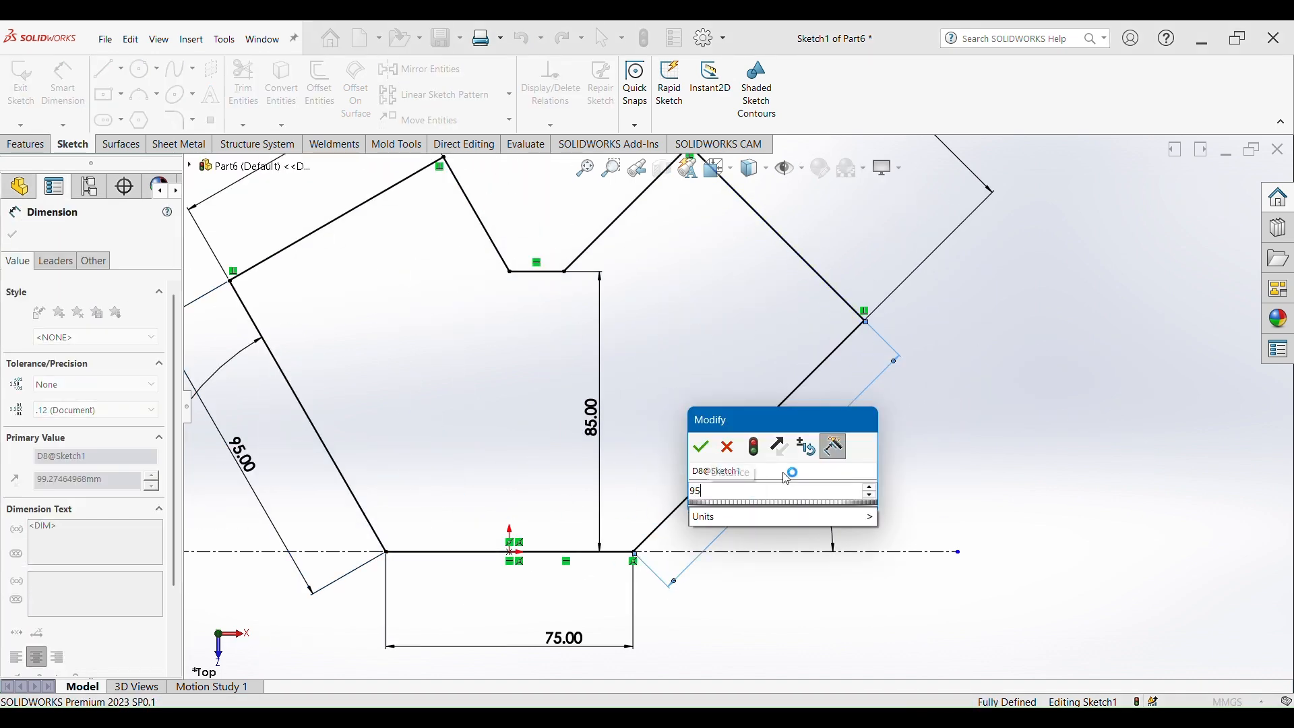
pyautogui.press('Return')
# Step: Extrude the Y-shaped profile 75 mm with the Mid Plane end condition
pyautogui.scroll(3, 786, 480)
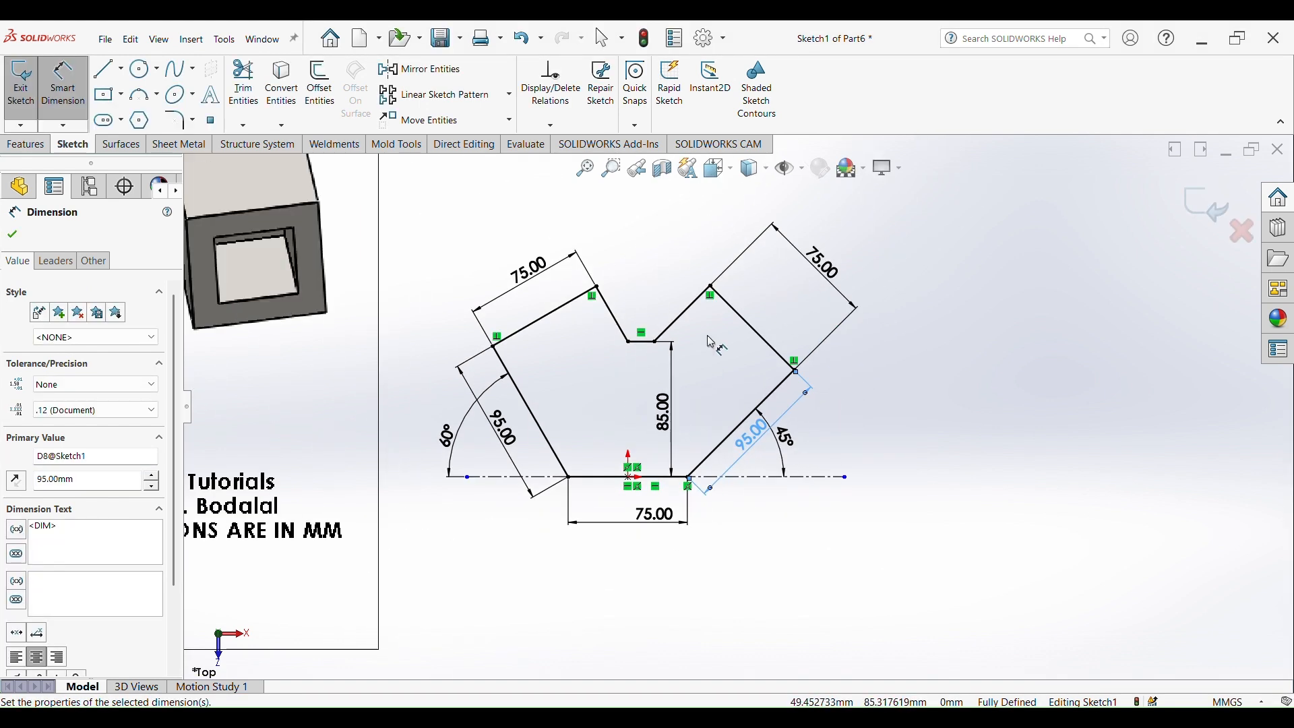
pyautogui.scroll(2, 726, 362)
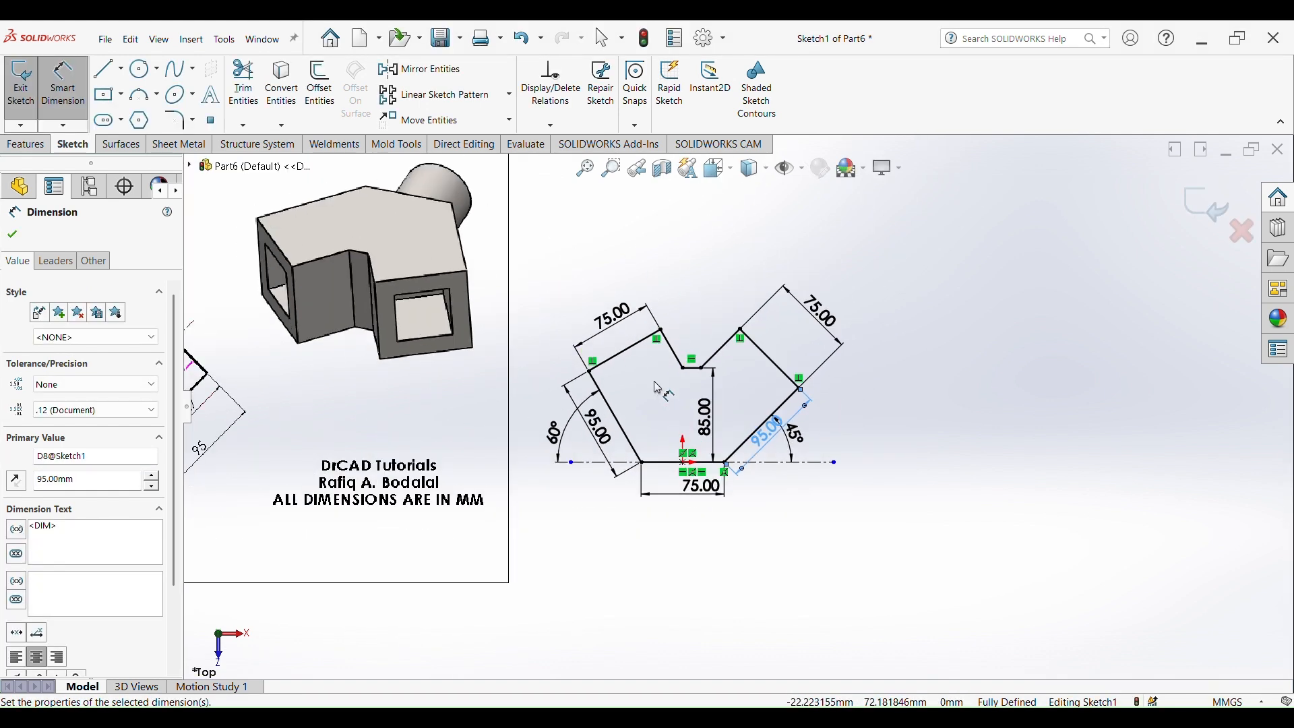
pyautogui.click(25, 144)
pyautogui.click(27, 84)
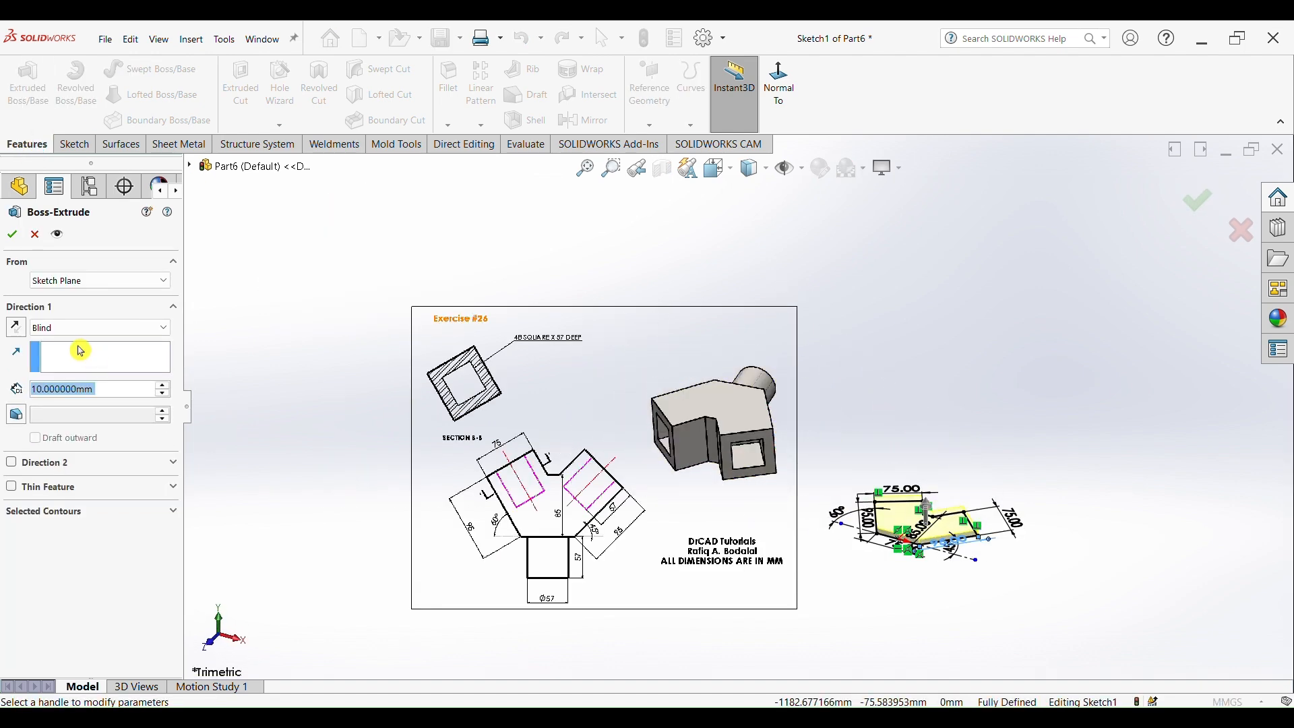
pyautogui.click(101, 329)
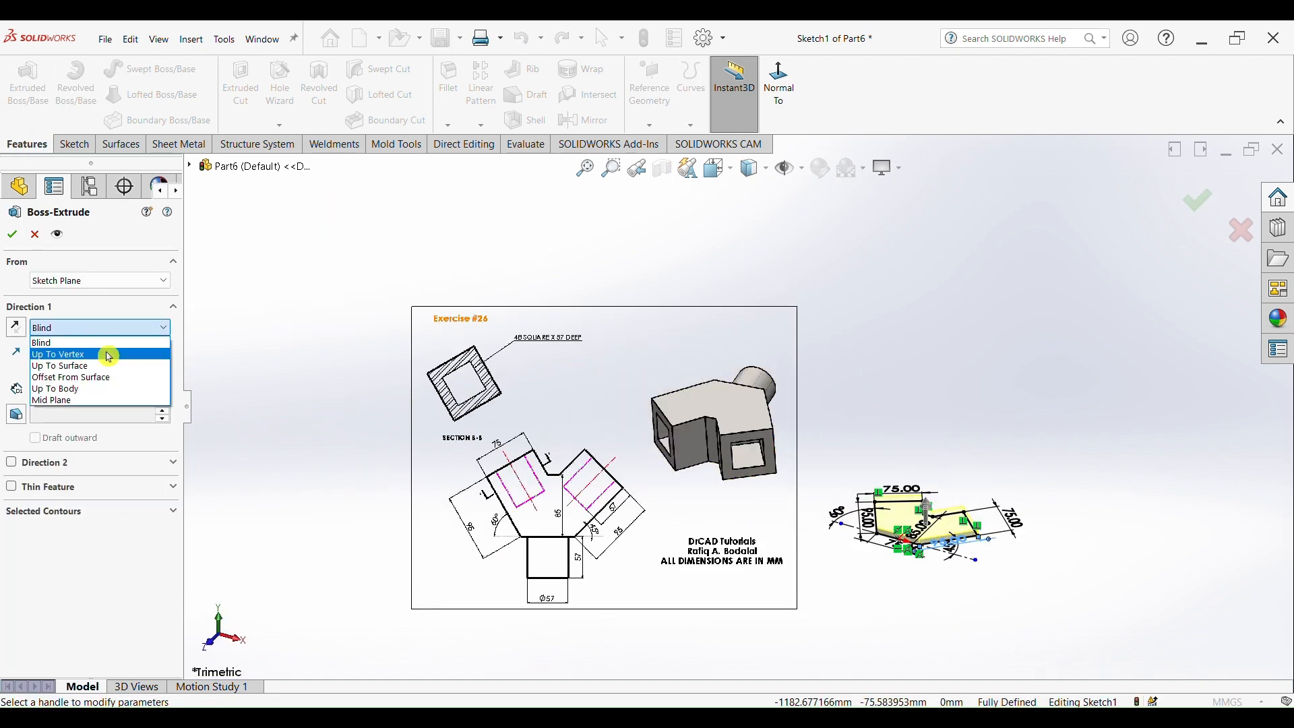
pyautogui.click(115, 401)
pyautogui.scroll(-2, 988, 547)
pyautogui.scroll(-3, 867, 511)
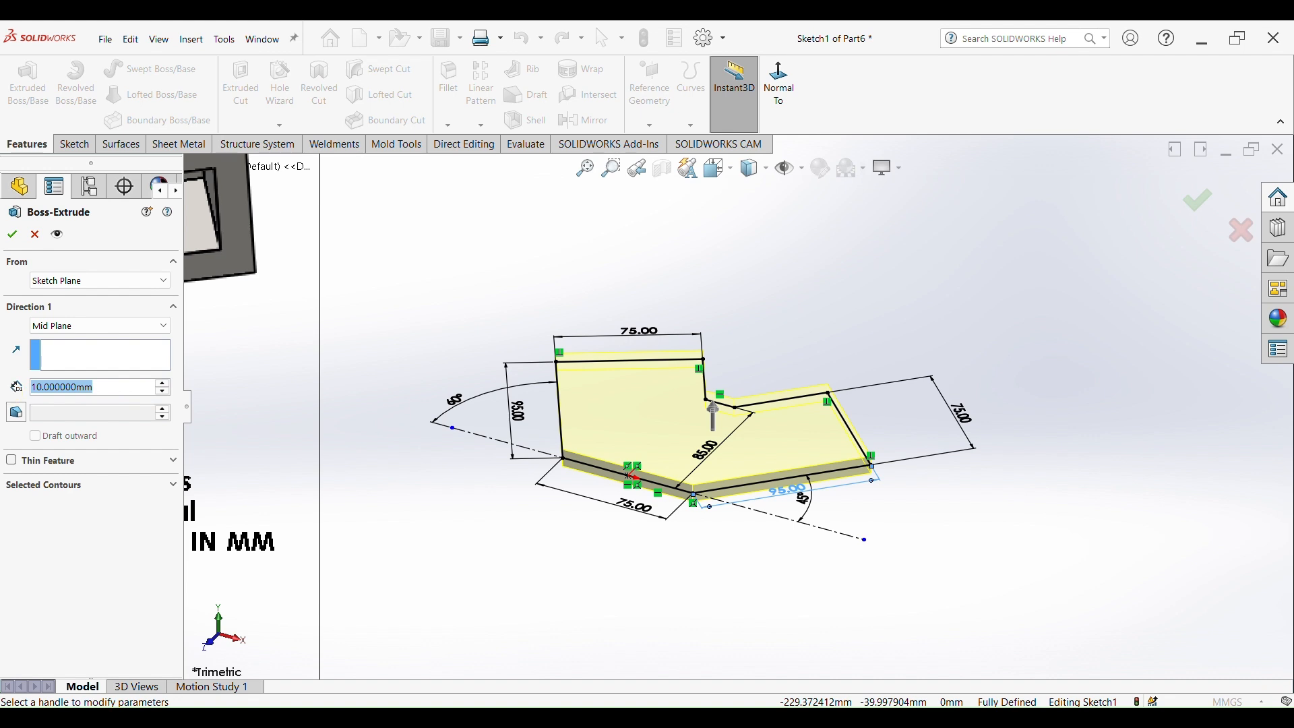
pyautogui.write('75')
pyautogui.click(110, 409)
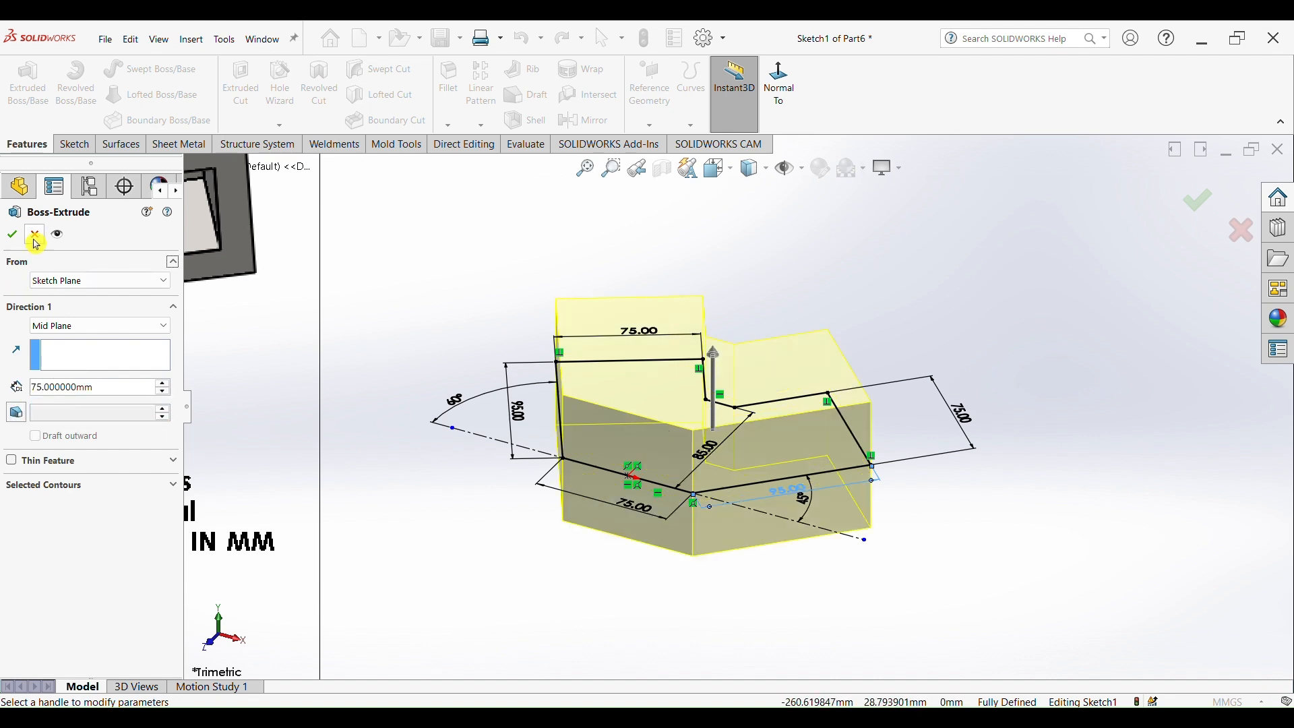
pyautogui.click(15, 236)
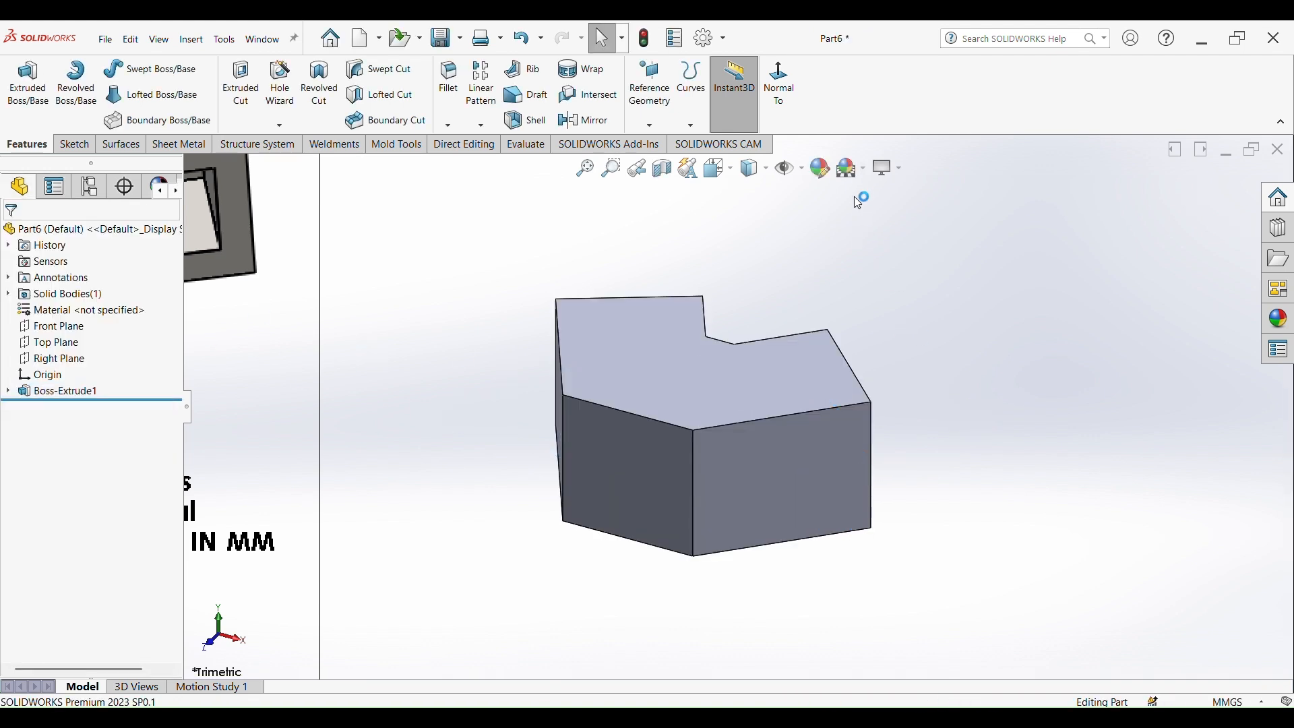
# Step: Apply the Plain White scene to the part view
pyautogui.click(871, 175)
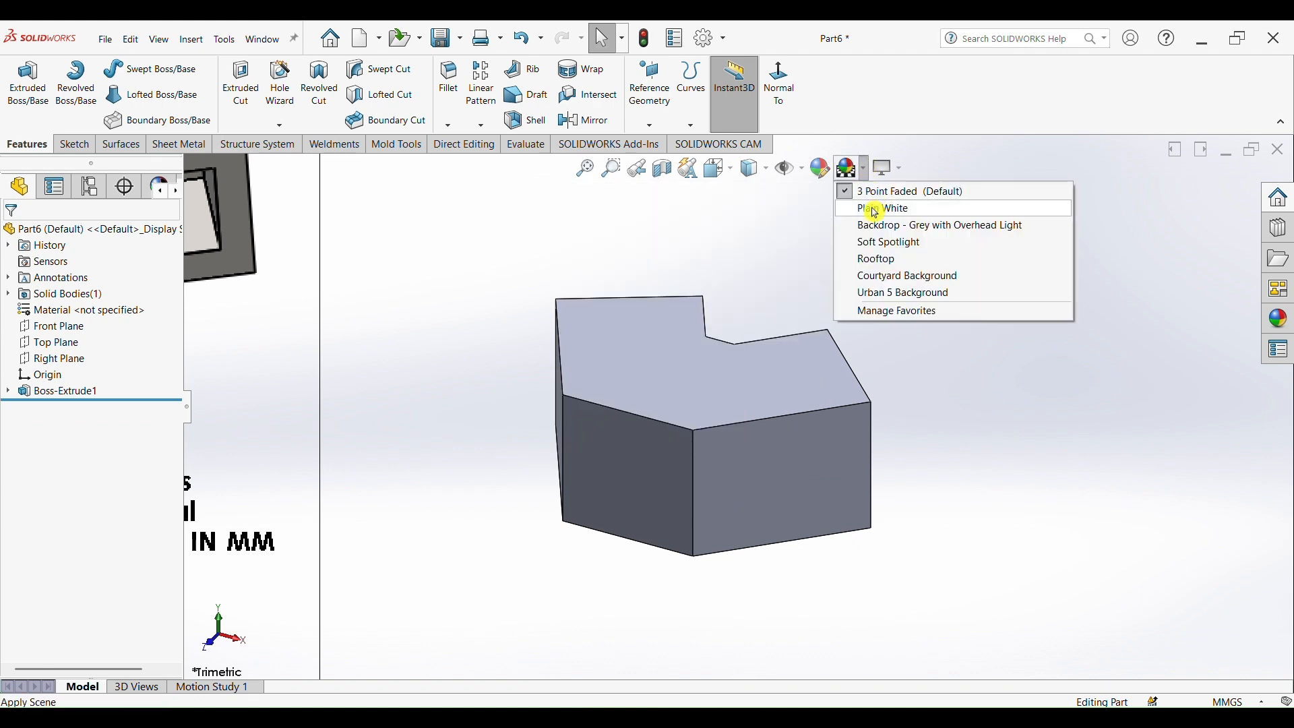
pyautogui.click(868, 208)
pyautogui.scroll(3, 755, 432)
pyautogui.moveTo(697, 458)
pyautogui.mouseDown(button='middle')
pyautogui.moveTo(735, 469)
pyautogui.moveTo(711, 486)
pyautogui.mouseUp(button='middle')
# Step: Start a sketch on the body's front base face and draw a circle about 53 mm in diameter centred on the origin
pyautogui.scroll(3, 700, 407)
pyautogui.scroll(-2, 421, 435)
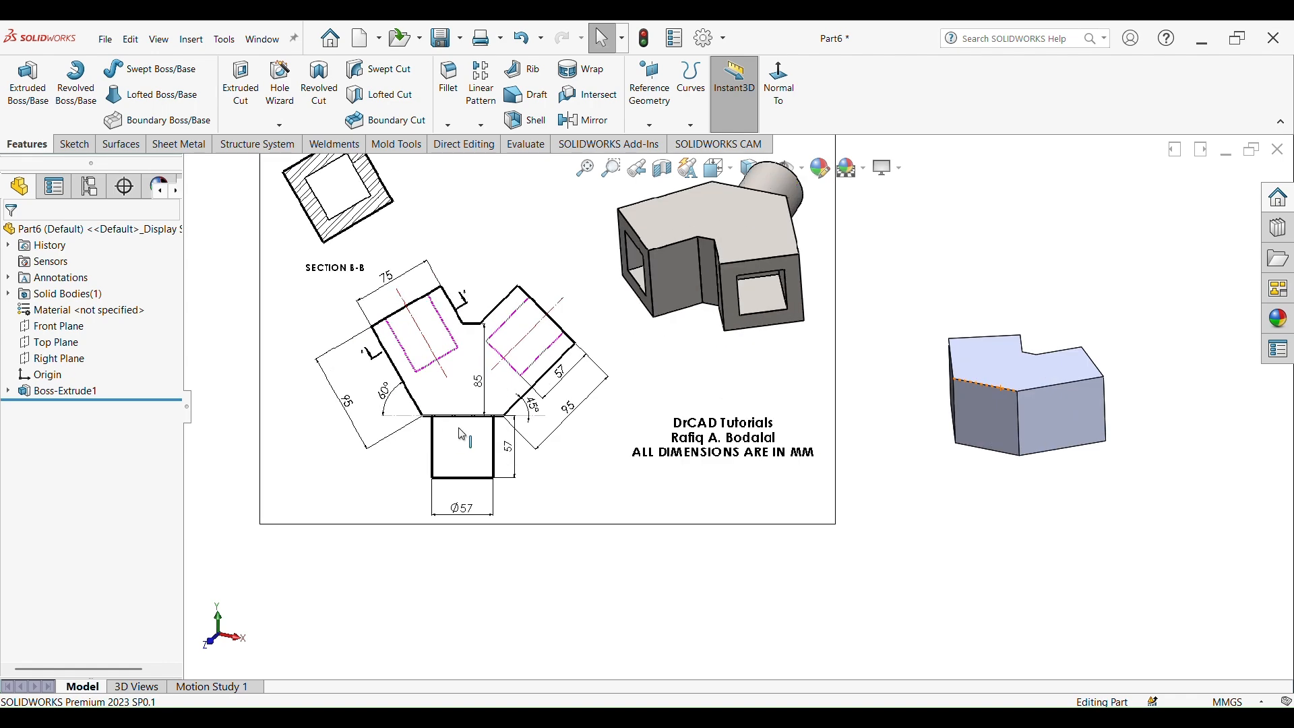
pyautogui.scroll(2, 630, 443)
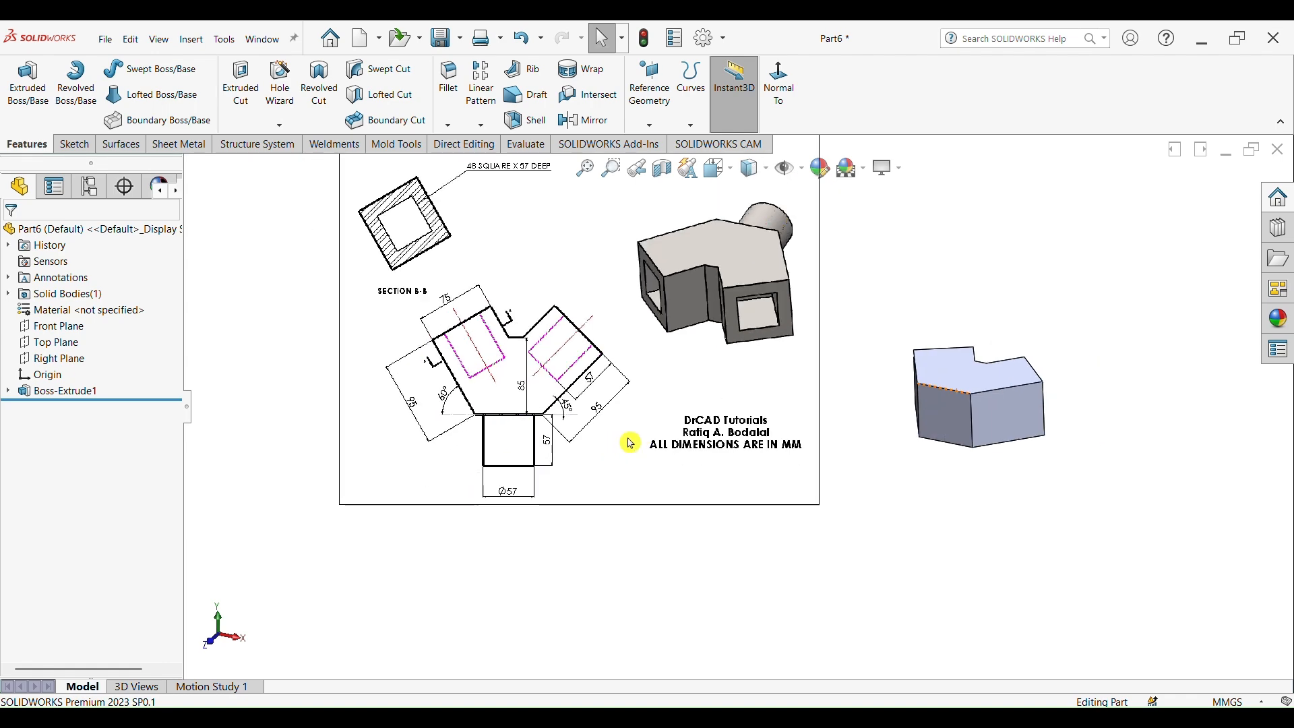
pyautogui.click(954, 431)
pyautogui.click(1031, 401)
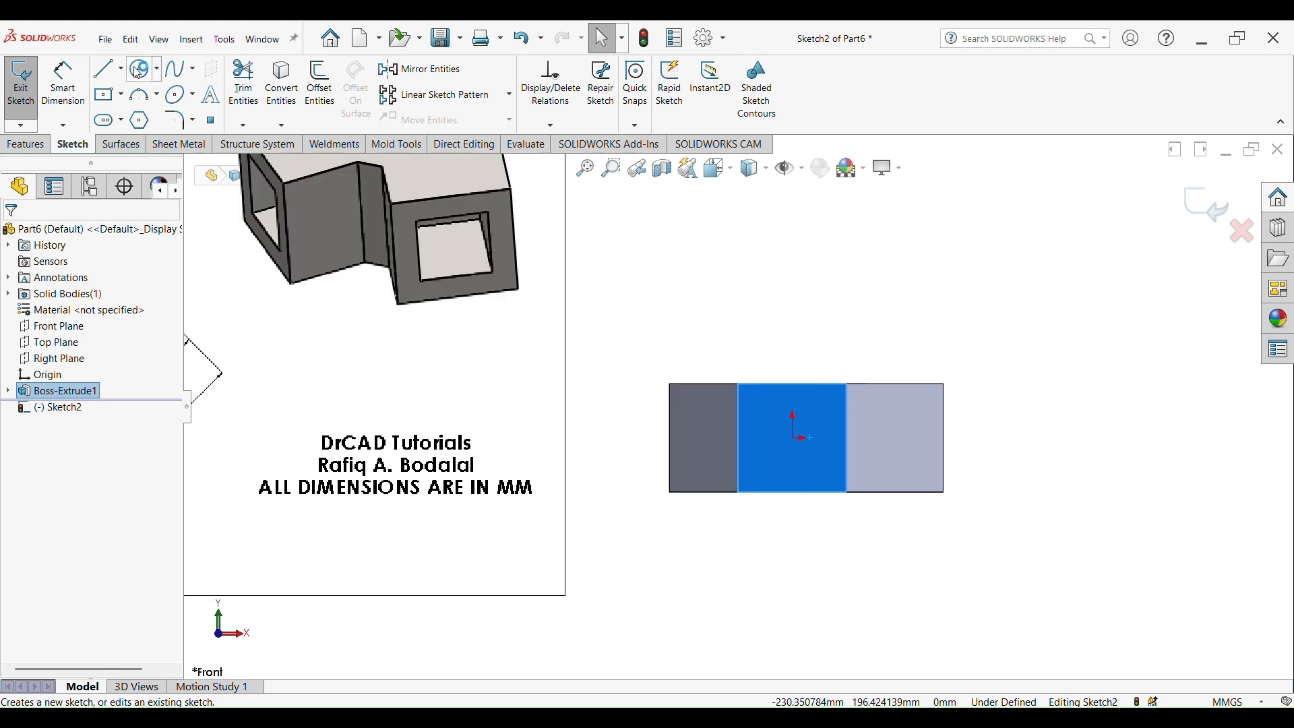
pyautogui.click(140, 69)
pyautogui.scroll(-2, 809, 448)
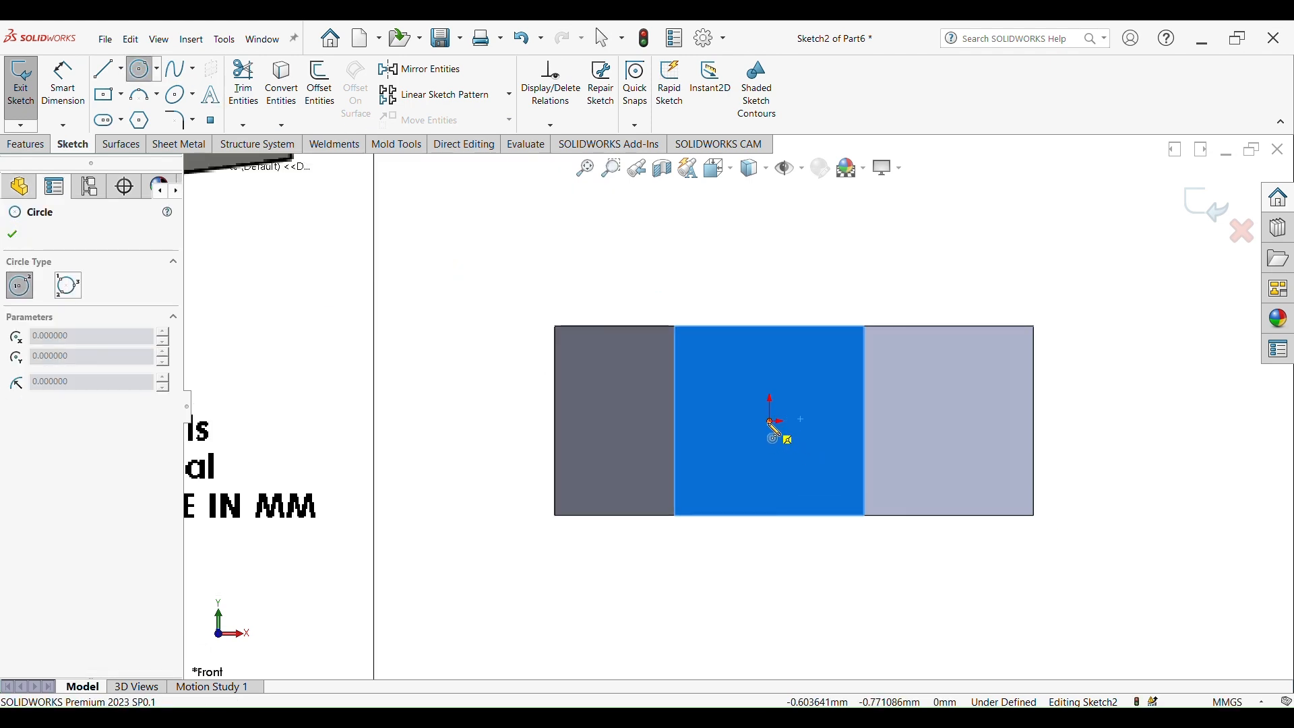
pyautogui.click(770, 422)
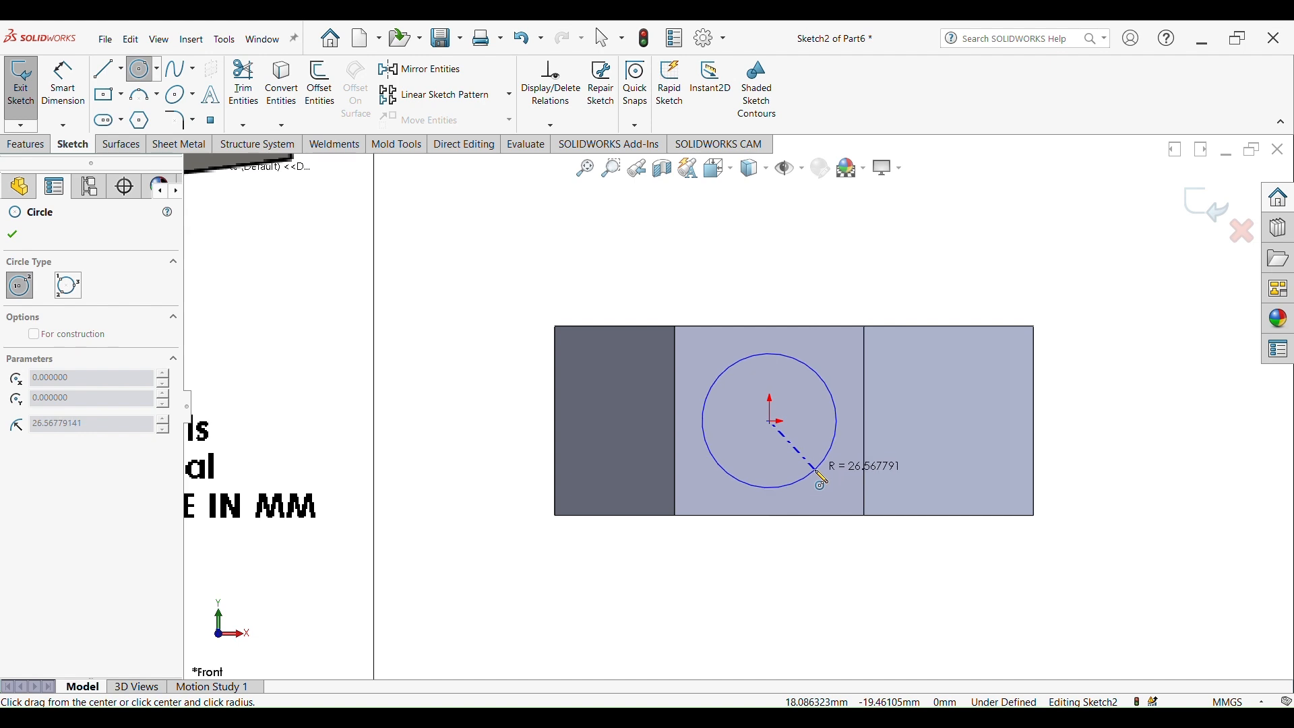
pyautogui.click(819, 471)
# Step: Dimension the circle's diameter at 57 mm
pyautogui.moveTo(1176, 563); pyautogui.dragTo(1173, 391, button='right')
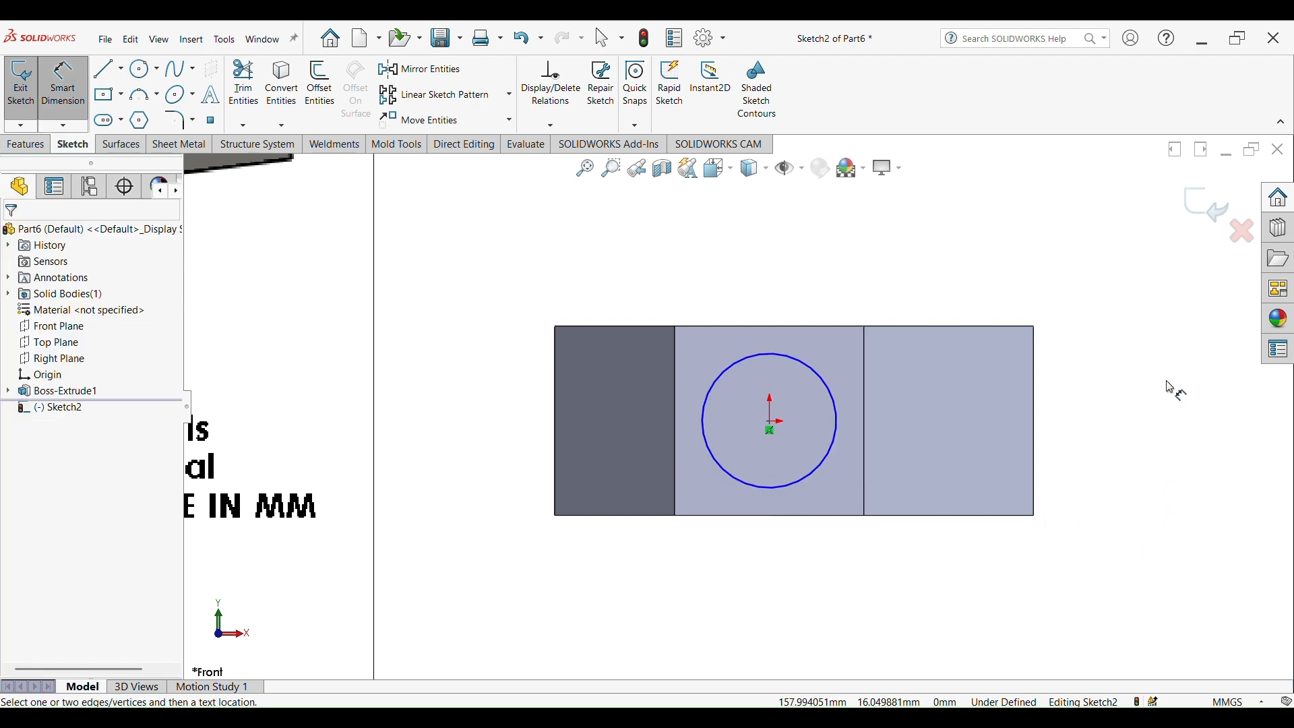
pyautogui.click(822, 377)
pyautogui.click(935, 271)
pyautogui.write('57')
pyautogui.press('Return')
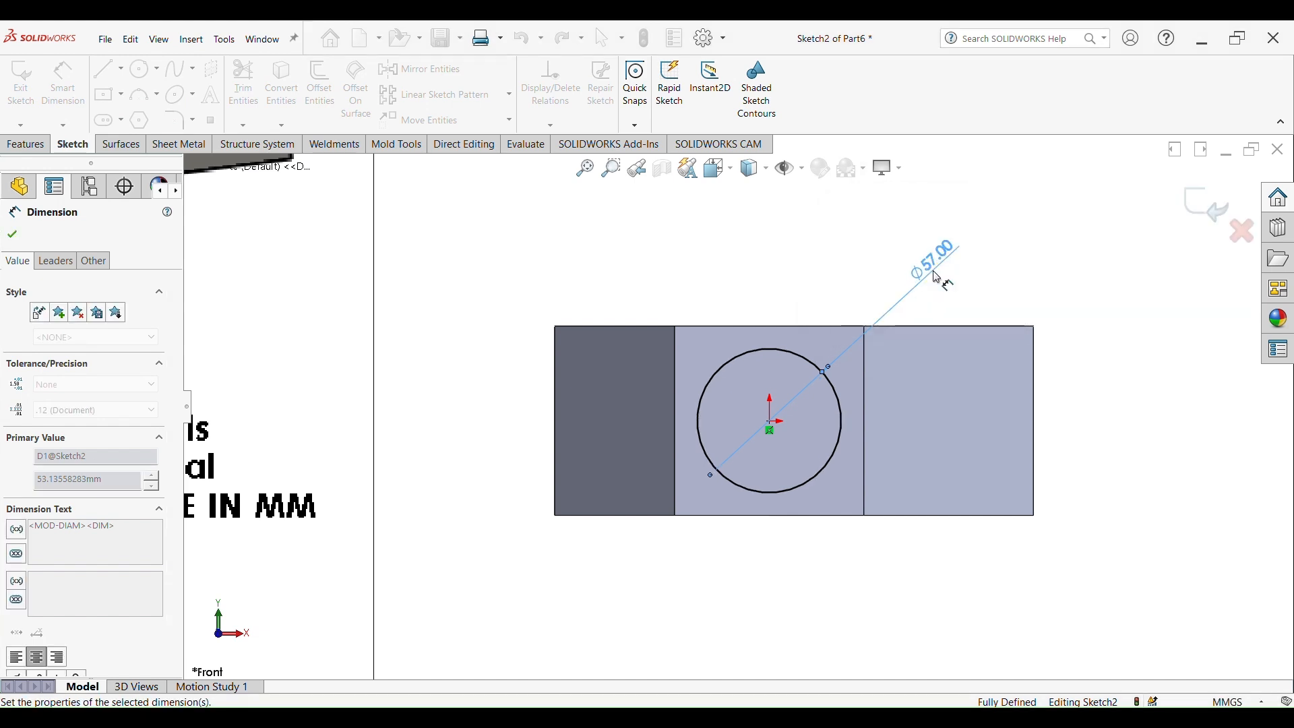
# Step: Check the boss size in the reference drawing and extrude the circle outward as a Blind boss 57 mm deep
pyautogui.scroll(1, 349, 472)
pyautogui.scroll(-4, 432, 482)
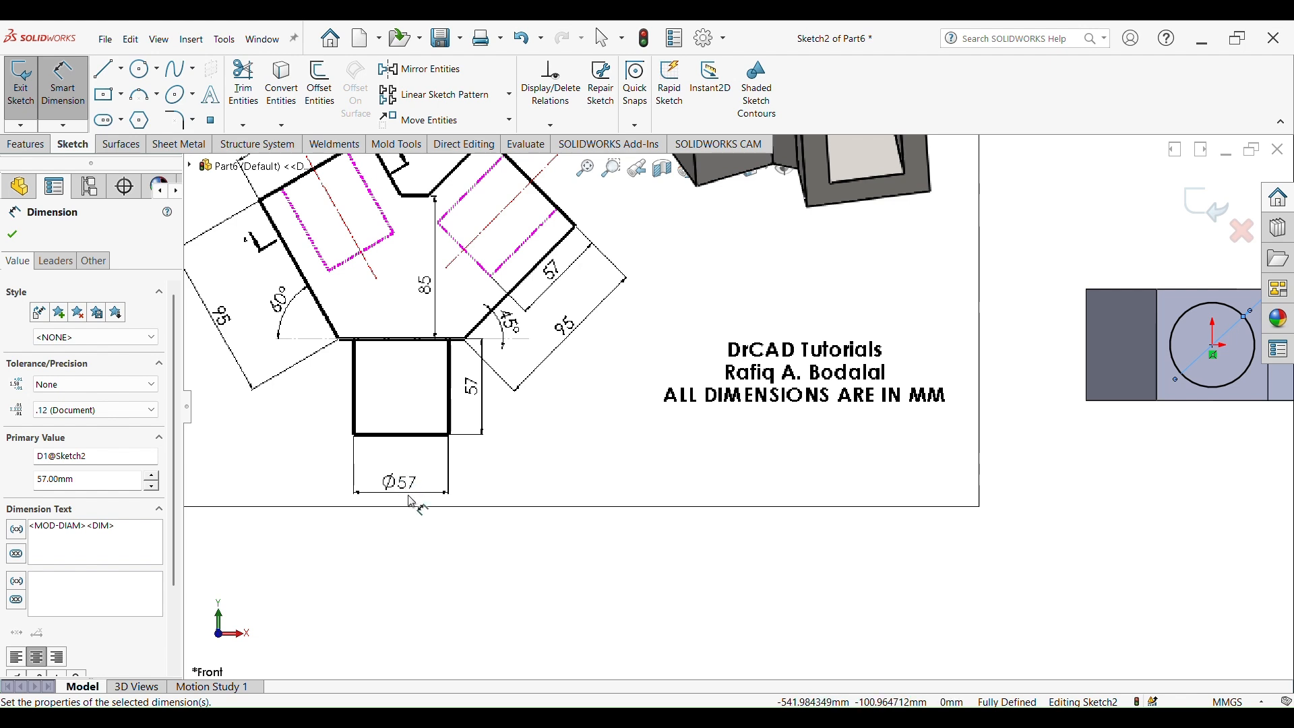
pyautogui.scroll(3, 1132, 431)
pyautogui.moveTo(1133, 384); pyautogui.dragTo(1084, 456, button='middle')
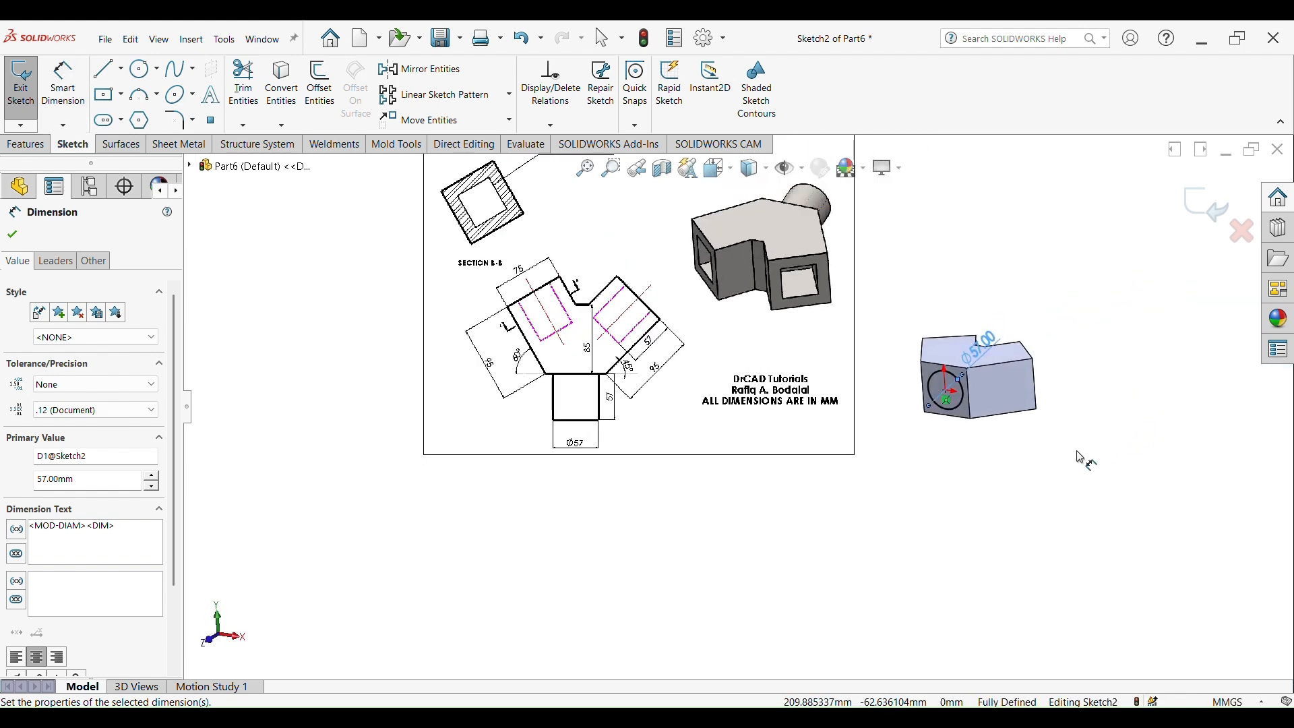
pyautogui.click(37, 146)
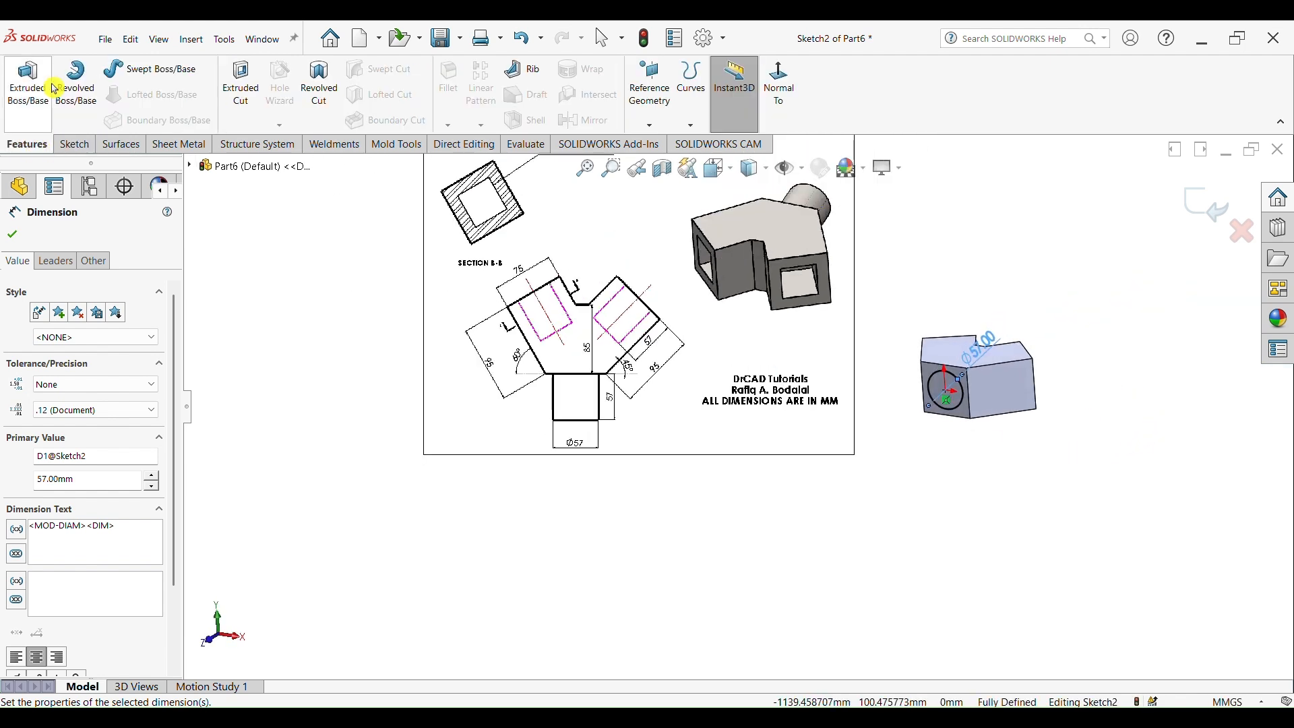
pyautogui.click(27, 84)
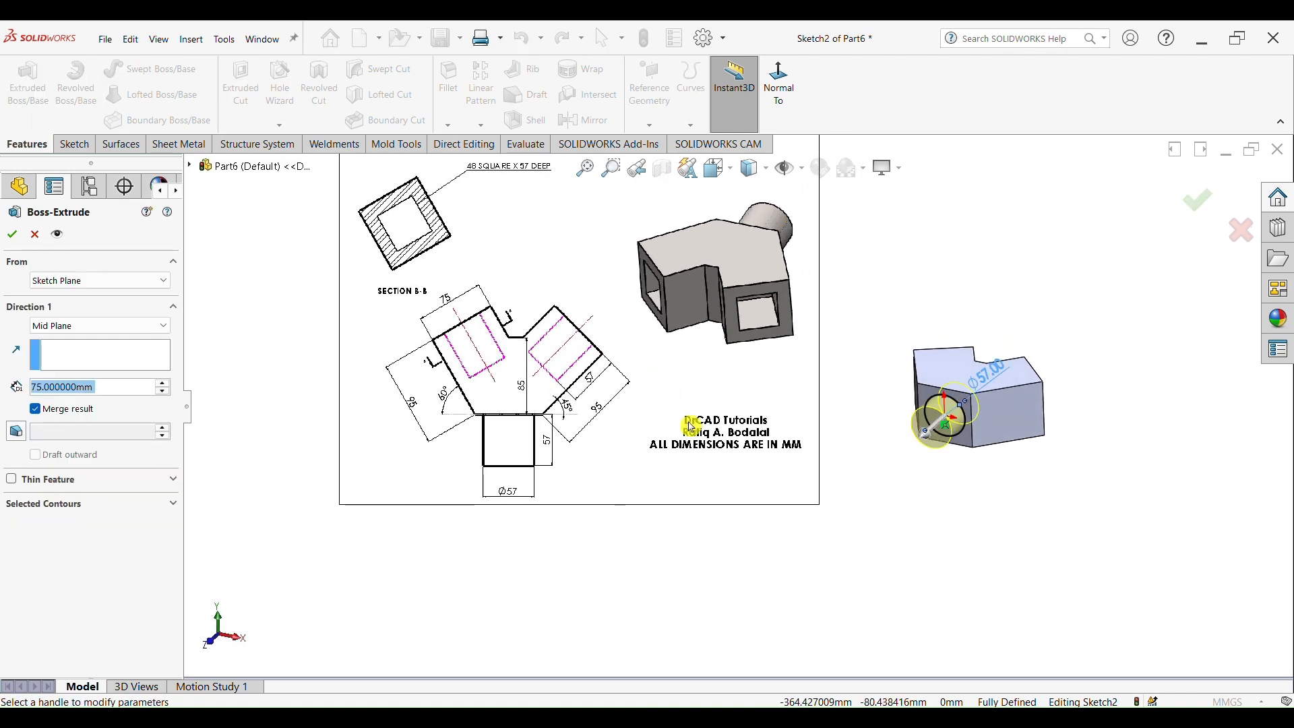
pyautogui.click(132, 327)
pyautogui.click(128, 341)
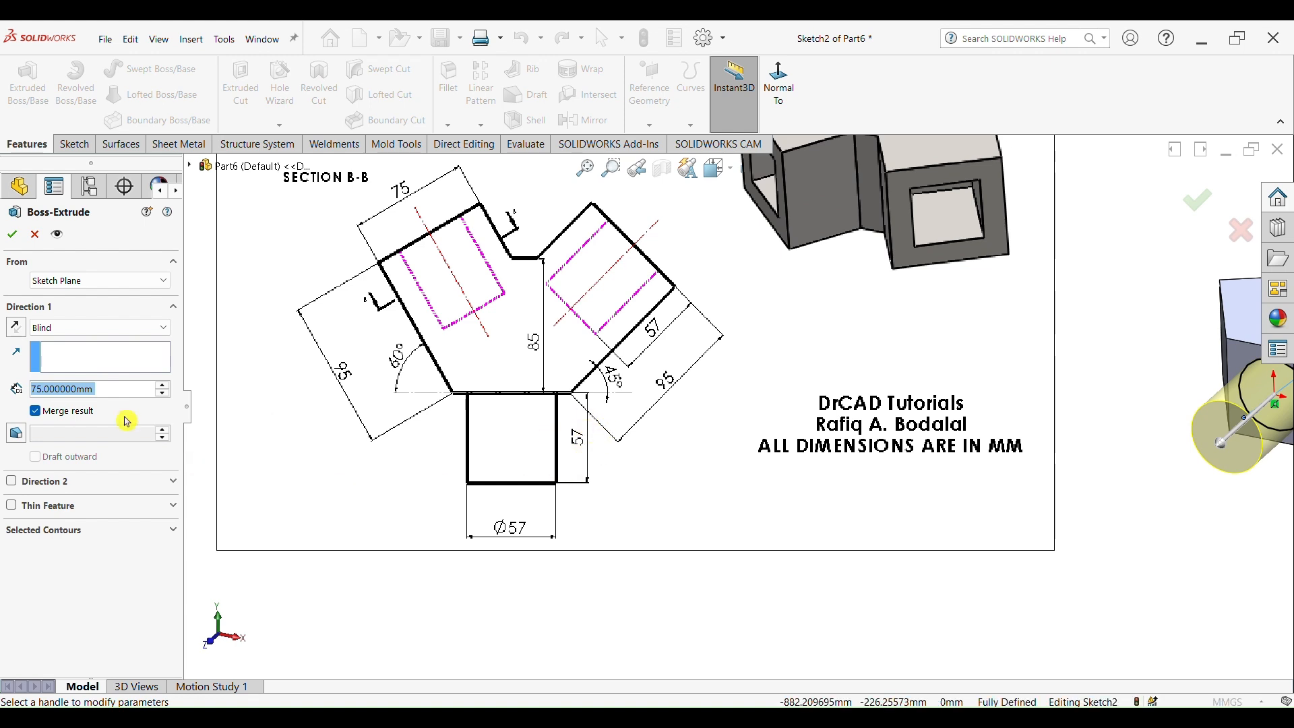
pyautogui.write('5')
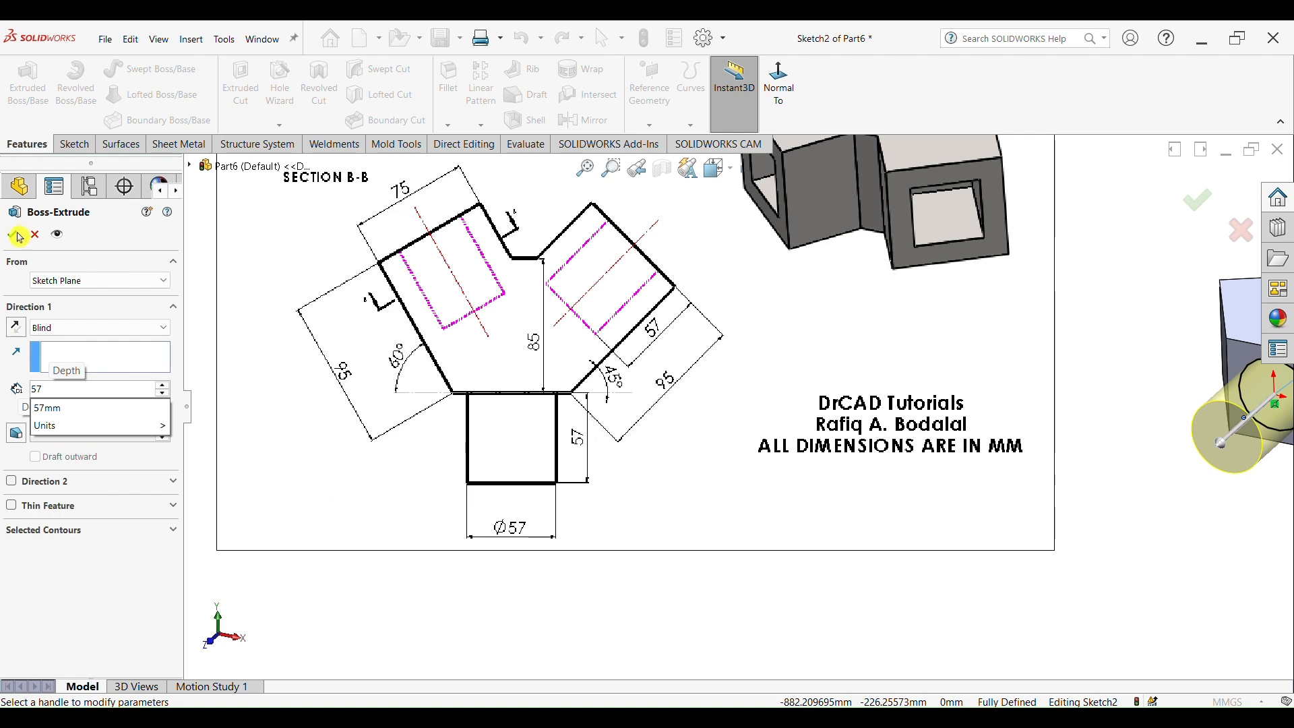
pyautogui.write('7')
pyautogui.press('Return')
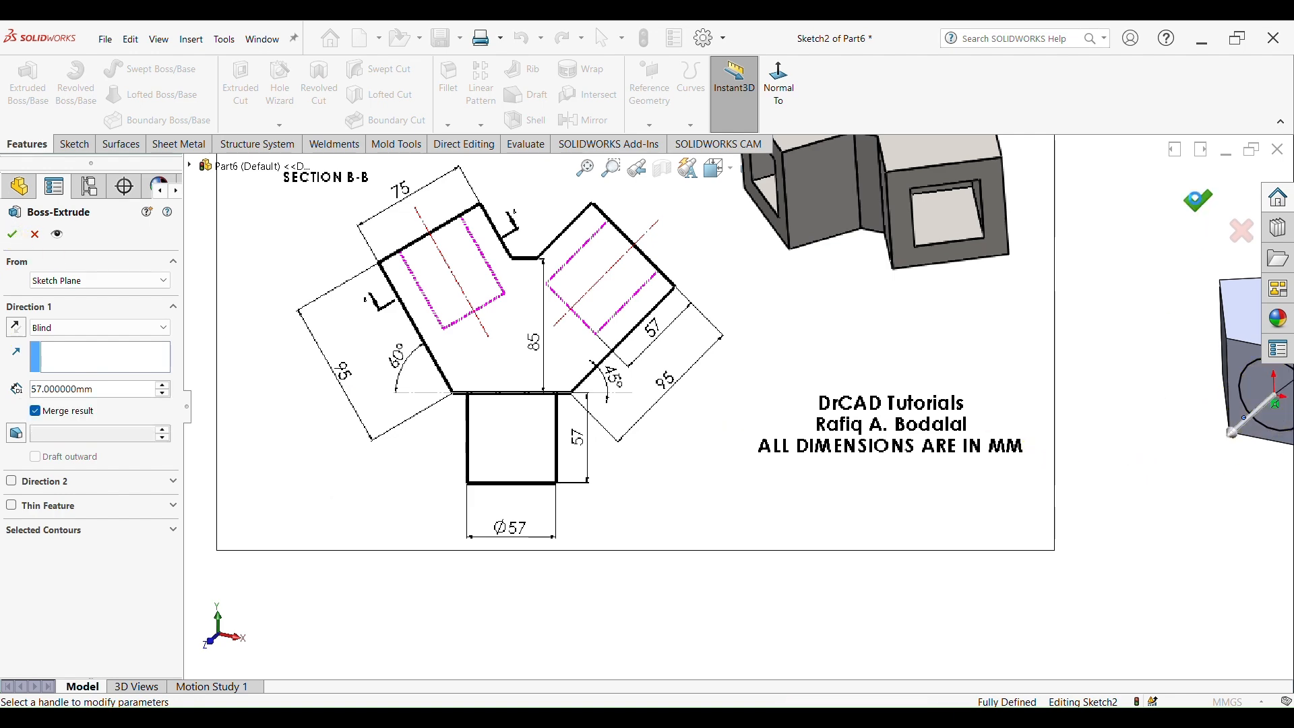
# Step: Accept the 57 mm boss extrusion and start a sketch on the end face of the 60° arm
pyautogui.click(1199, 202)
pyautogui.scroll(-3, 1154, 402)
pyautogui.moveTo(820, 422)
pyautogui.mouseDown(button='middle')
pyautogui.moveTo(940, 530)
pyautogui.moveTo(757, 485)
pyautogui.moveTo(677, 571)
pyautogui.moveTo(760, 560)
pyautogui.mouseUp(button='middle')
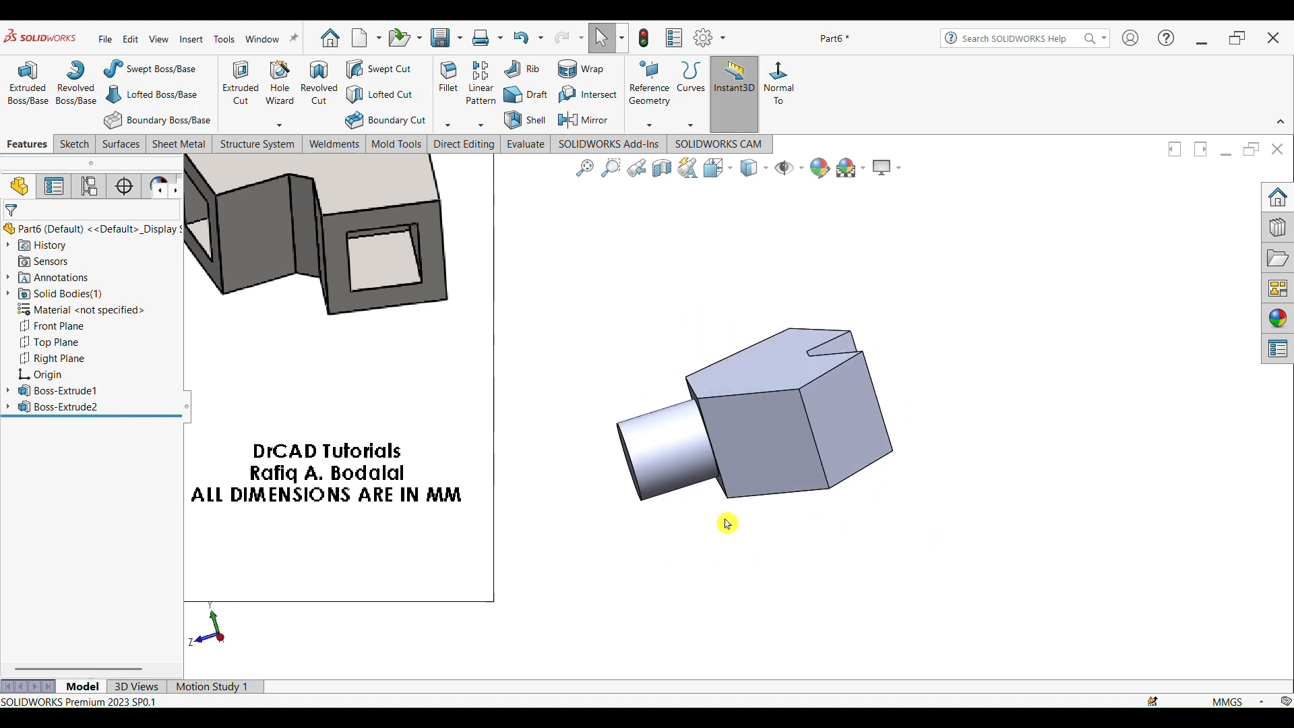
pyautogui.moveTo(838, 430); pyautogui.dragTo(724, 465, button='middle')
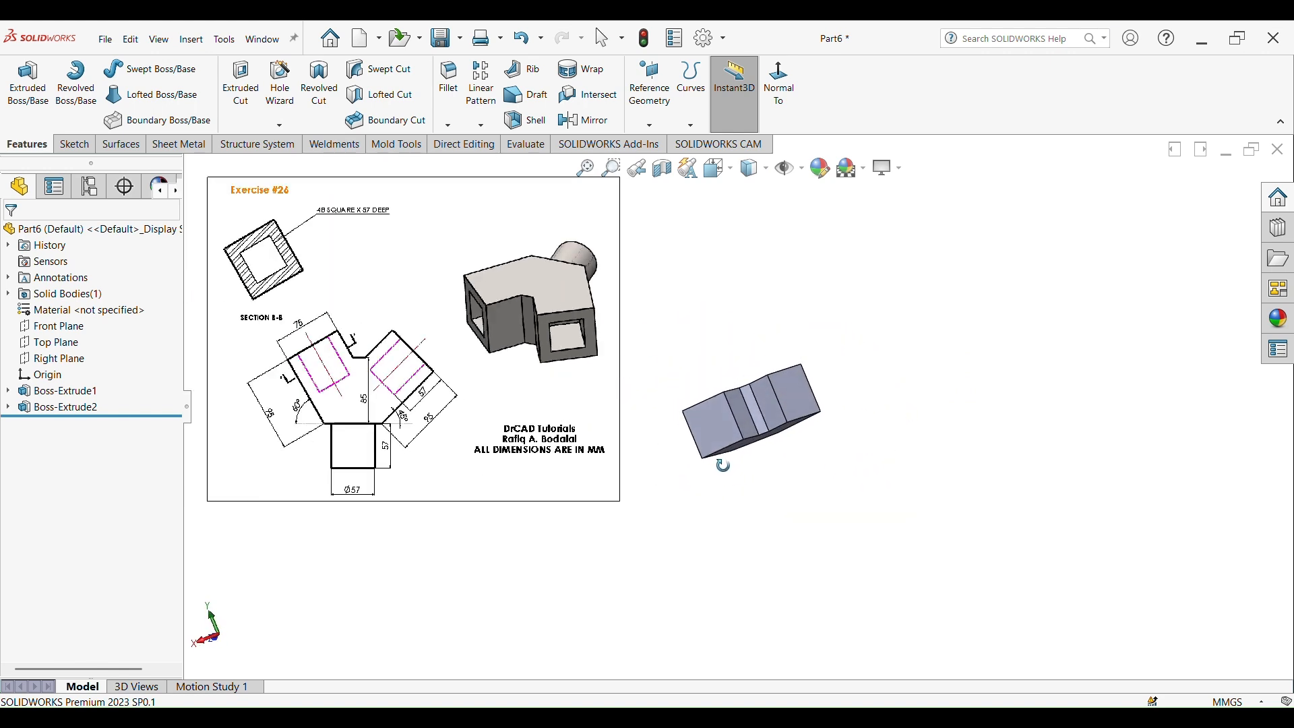
pyautogui.click(809, 400)
pyautogui.click(858, 353)
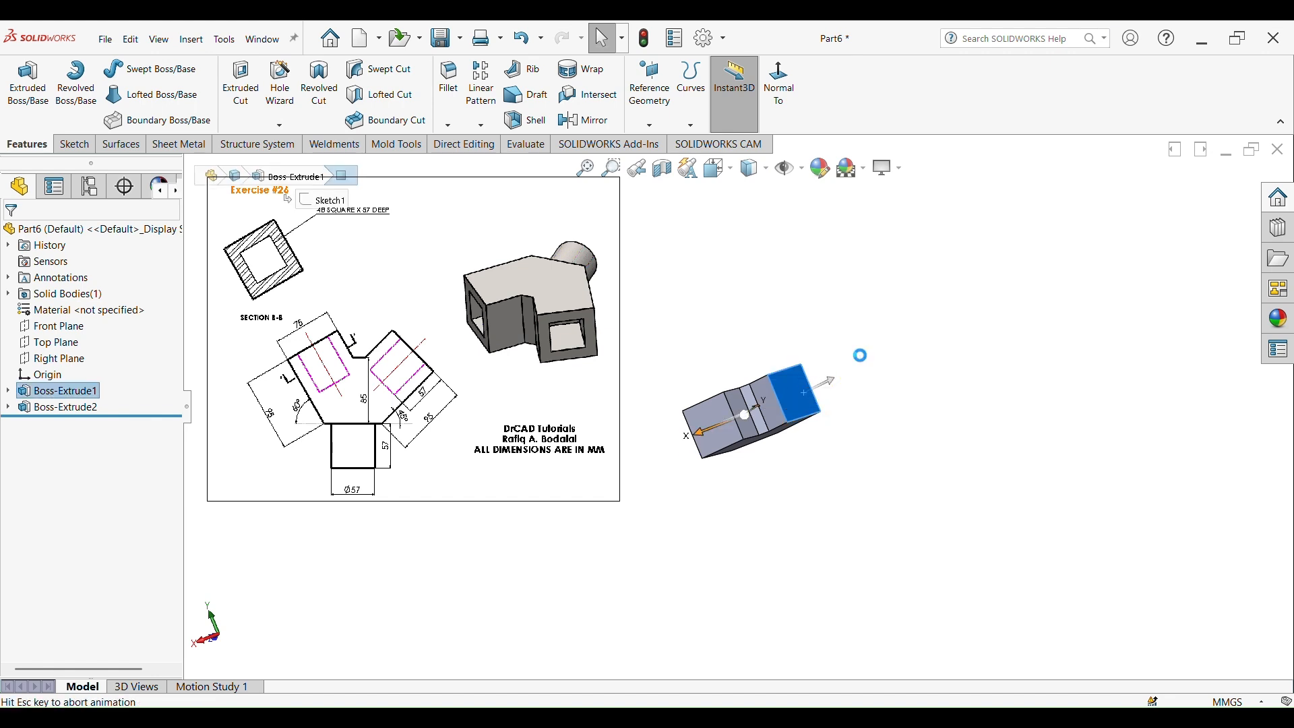
pyautogui.scroll(-6, 577, 505)
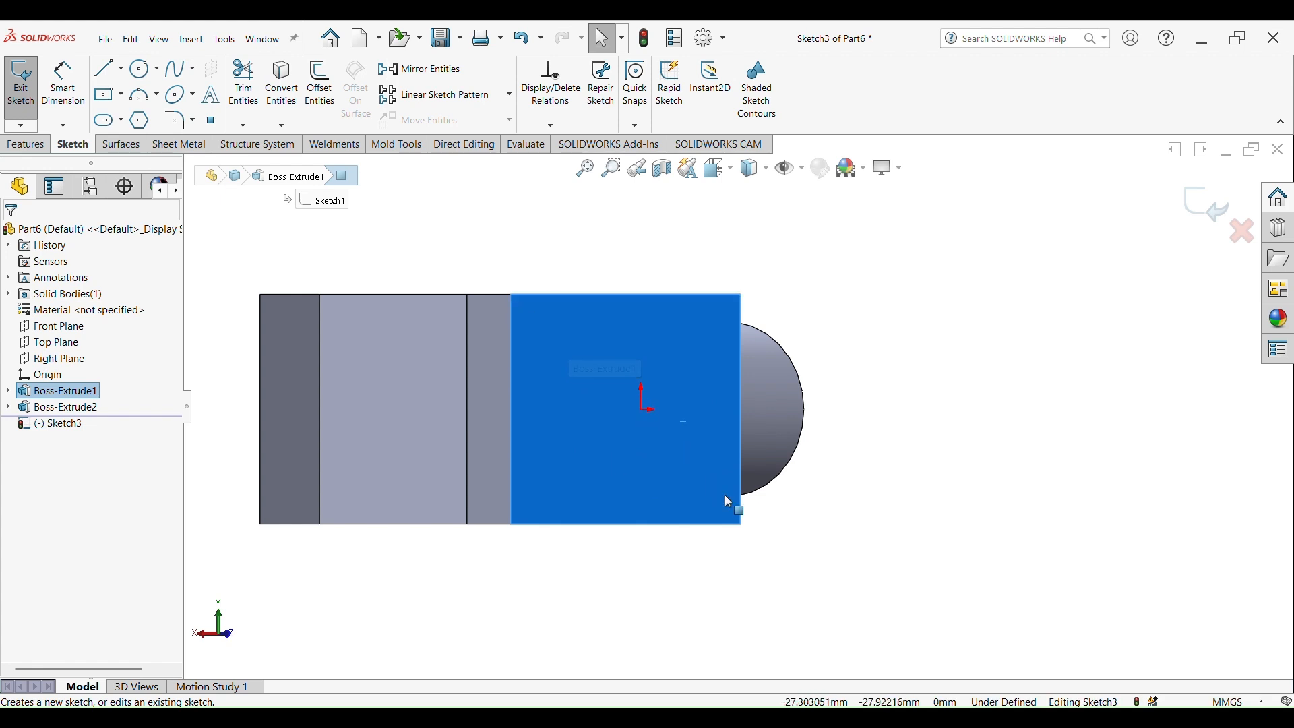
# Step: Draw two corner-to-corner diagonals across the 60° arm's end face and convert both to construction lines
pyautogui.click(106, 70)
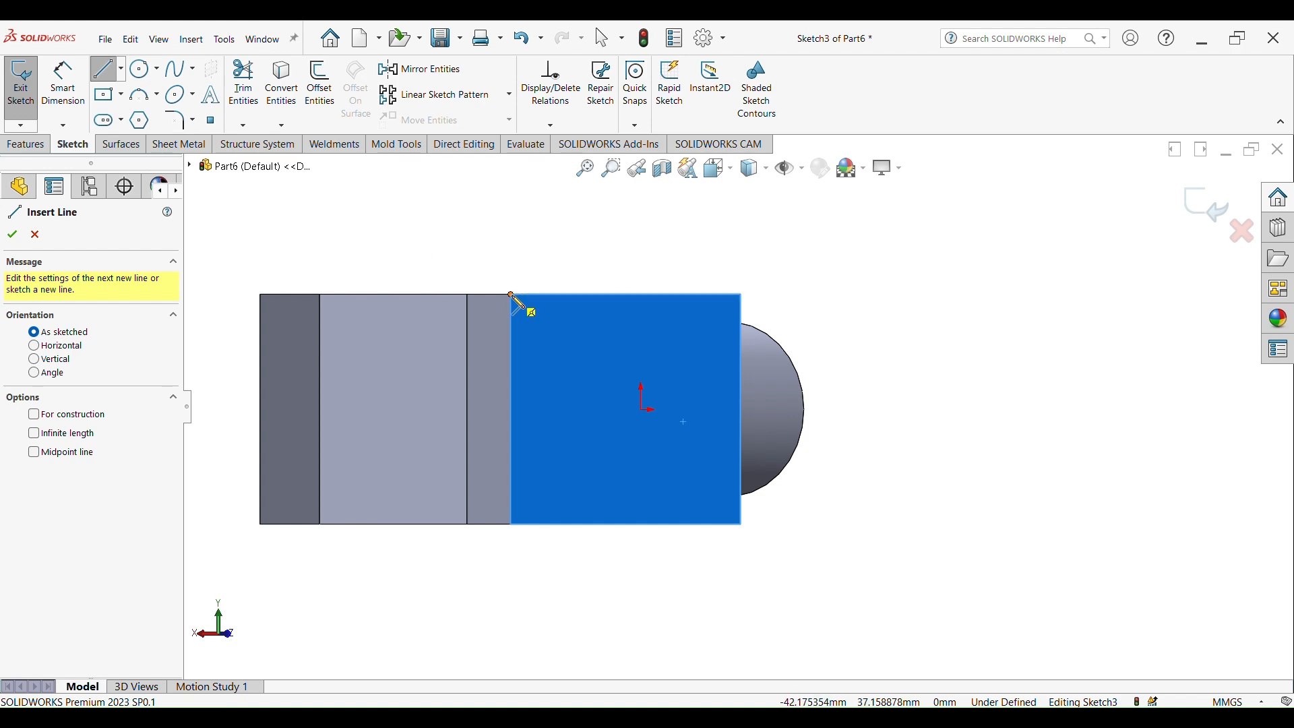
pyautogui.click(512, 294)
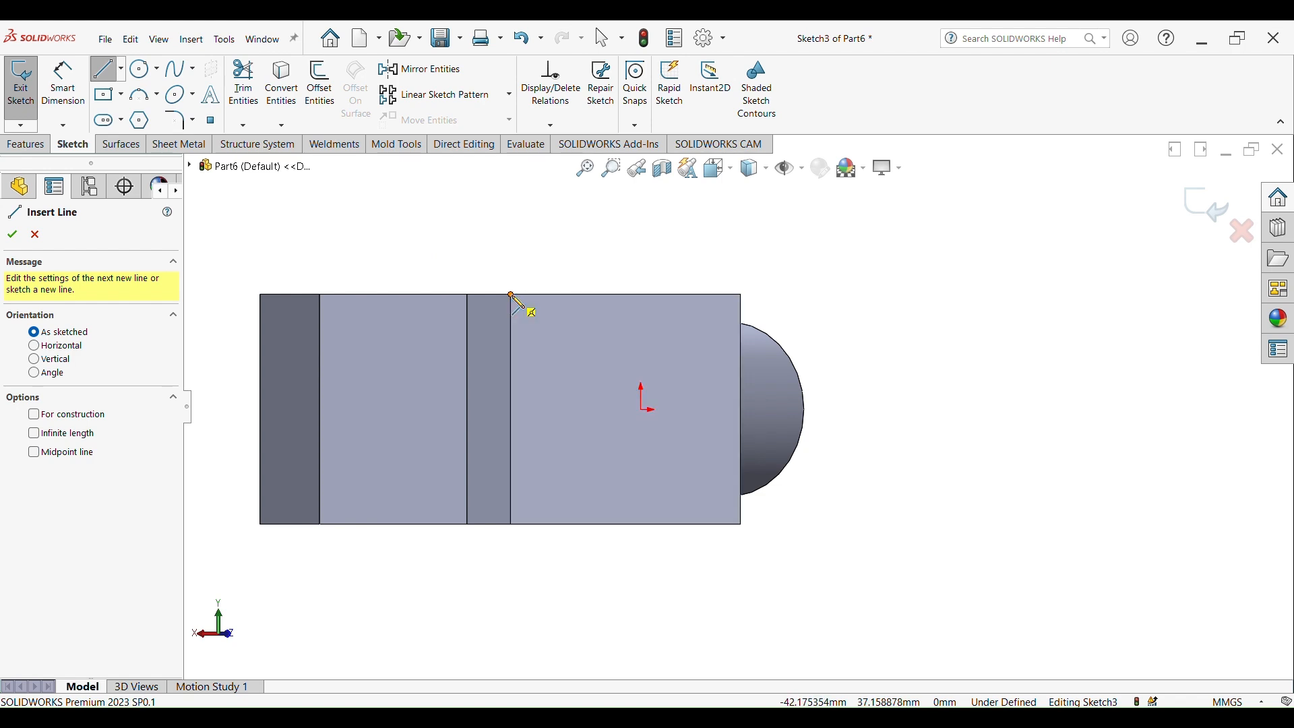
pyautogui.doubleClick(745, 531)
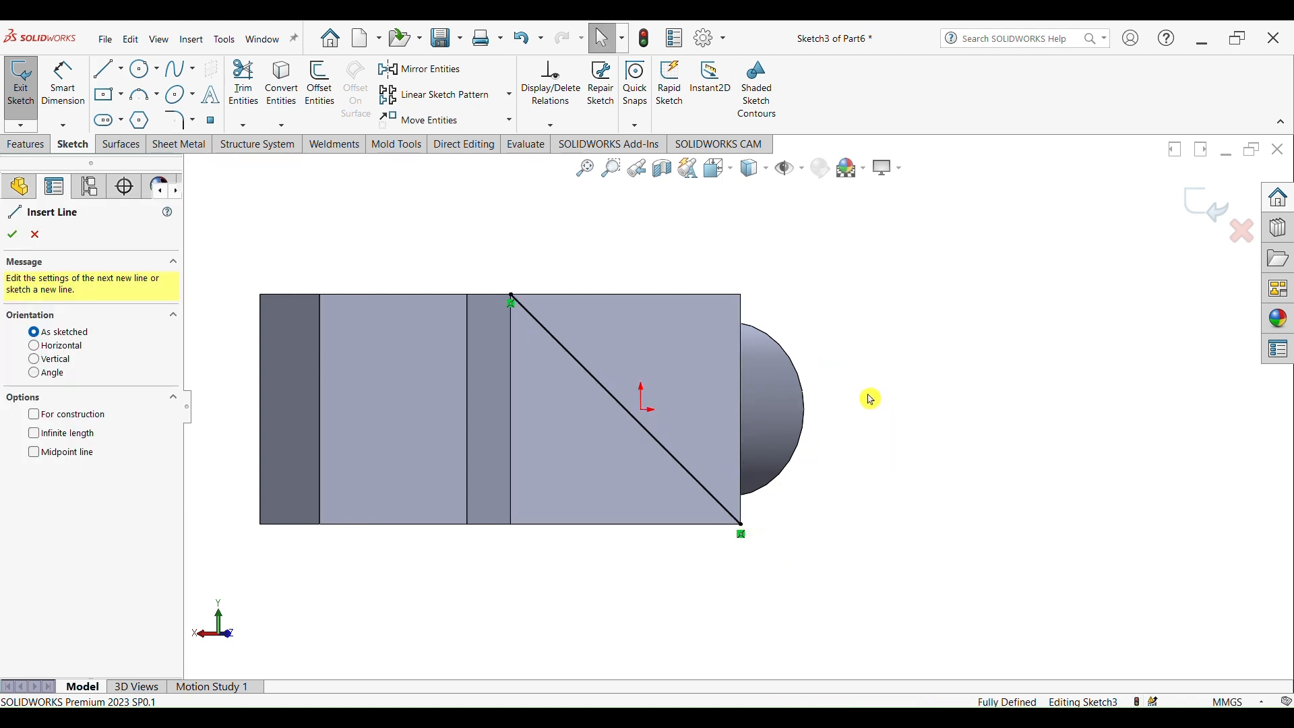
pyautogui.click(742, 296)
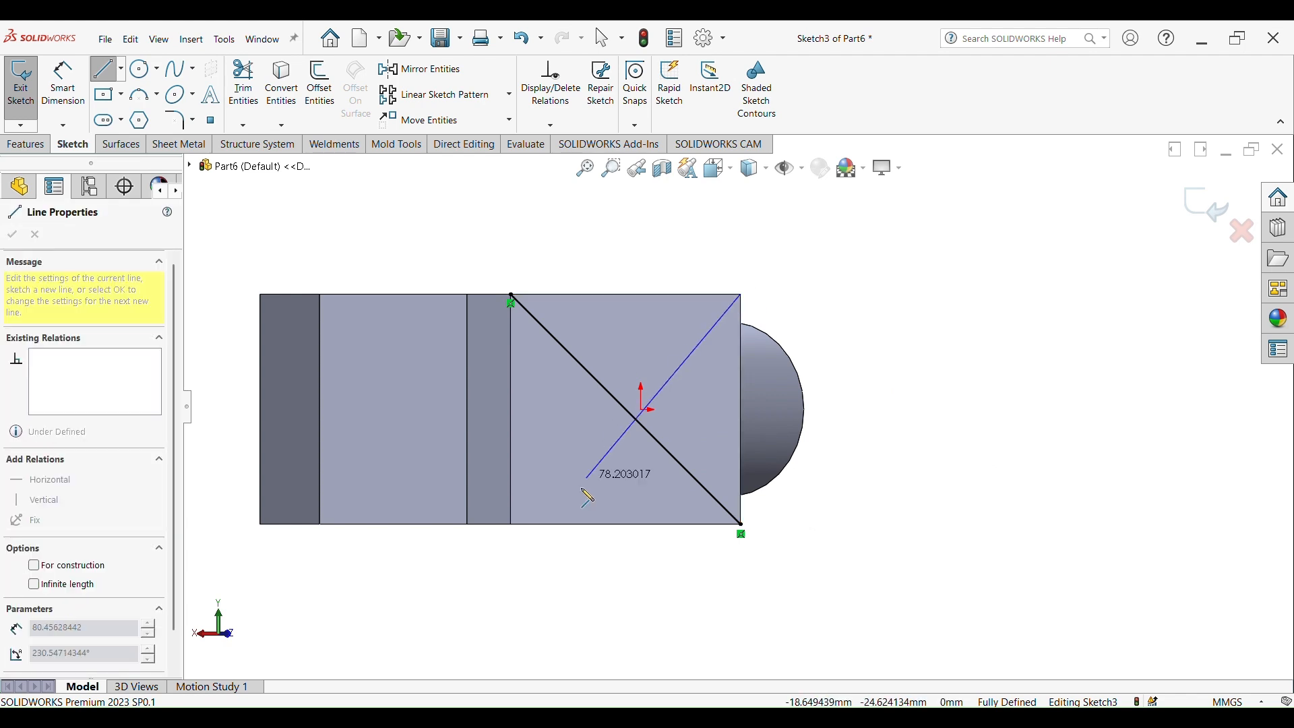
pyautogui.click(511, 525)
pyautogui.press('Escape')
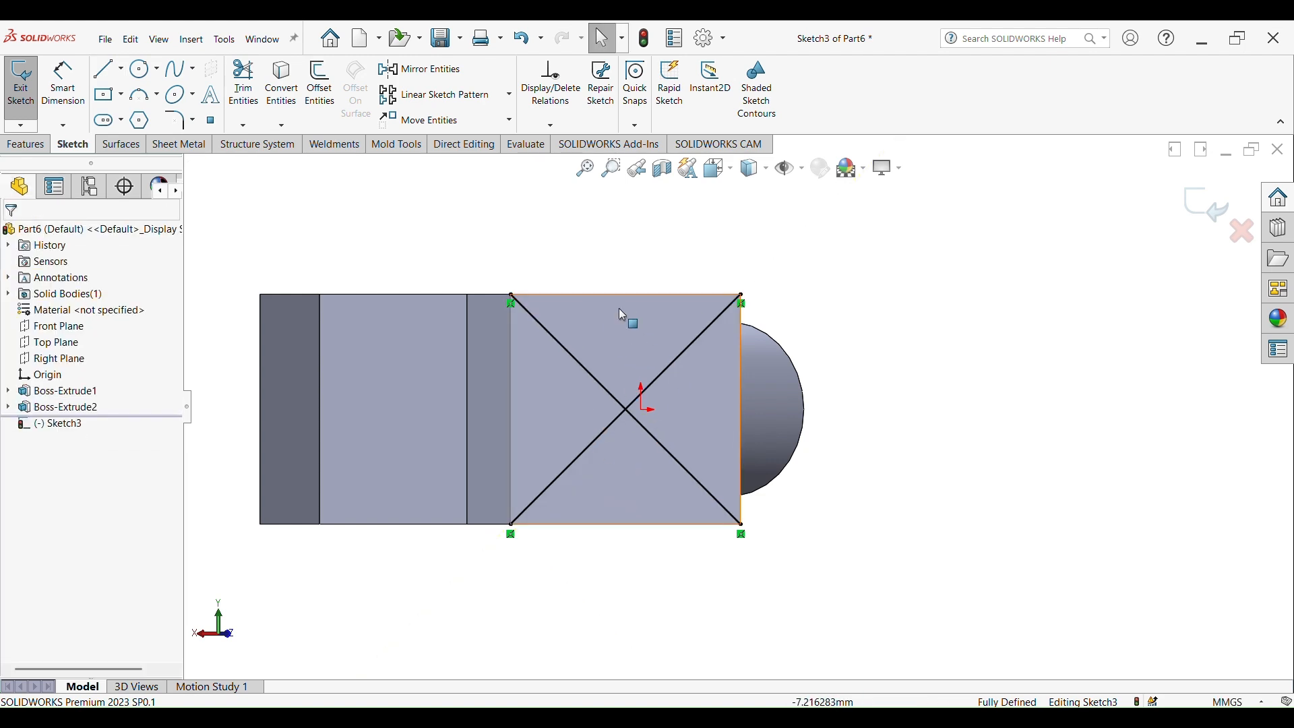
pyautogui.click(664, 374)
pyautogui.keyDown('ctrl'); pyautogui.click(595, 383); pyautogui.keyUp('ctrl')
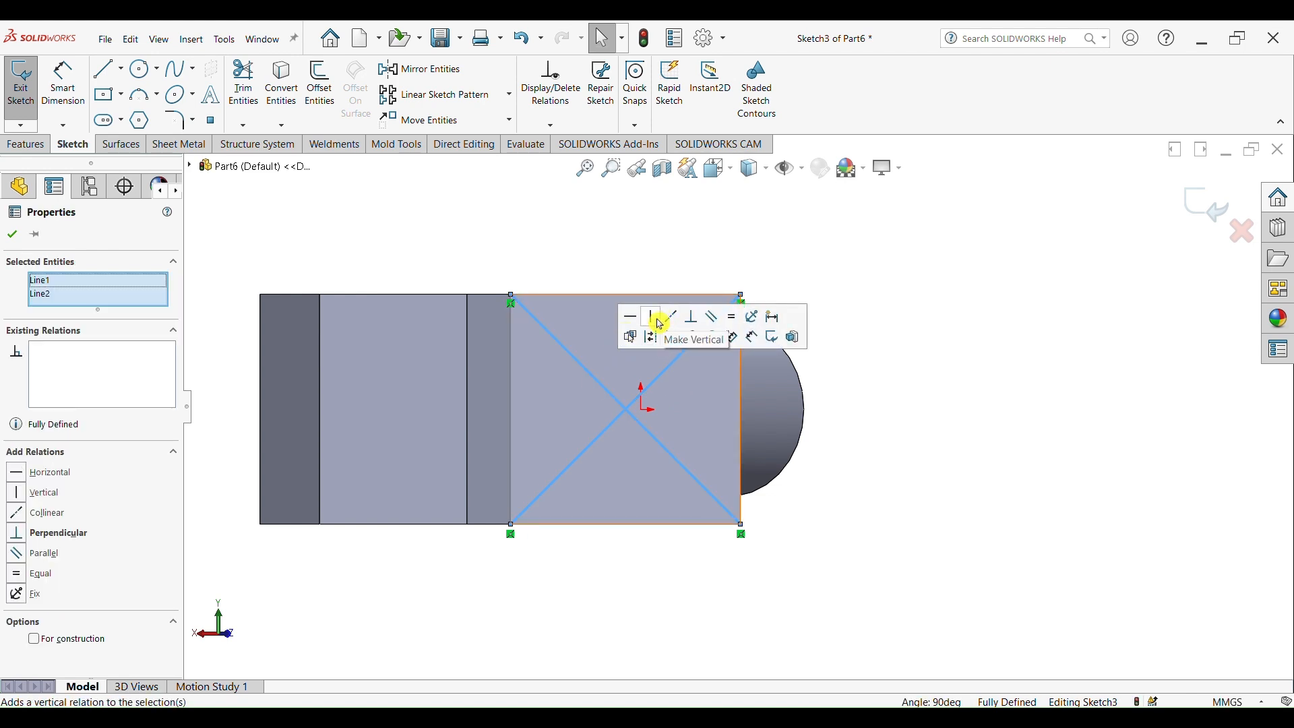
pyautogui.click(651, 337)
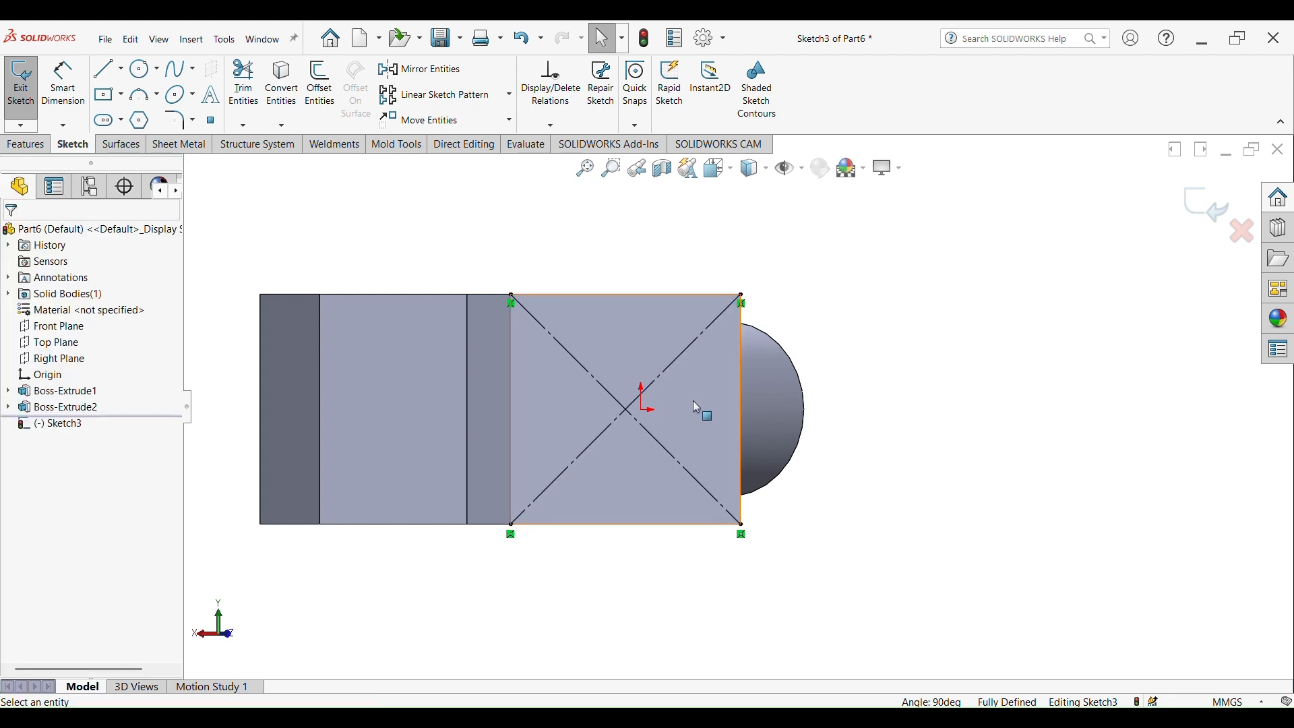
# Step: Sketch a centre square about 46 mm wide at the crossing of the diagonals and dimension its side at 48 mm
pyautogui.click(109, 102)
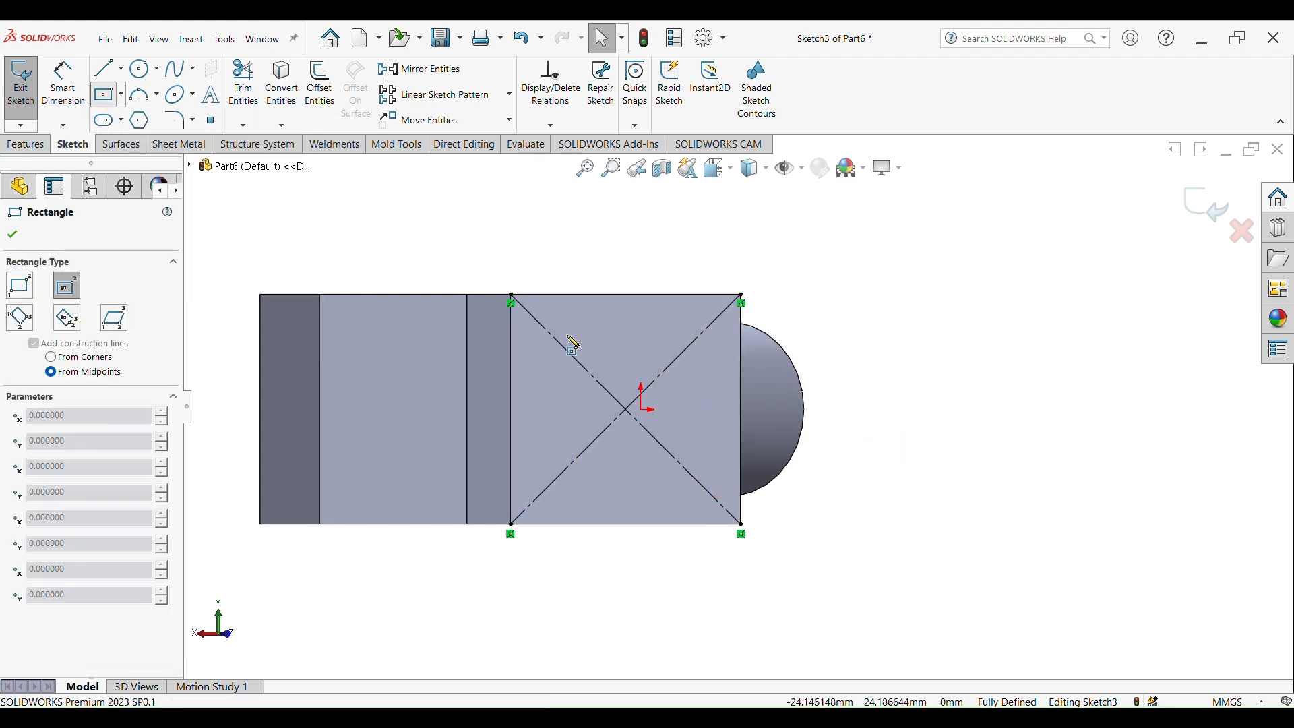
pyautogui.click(626, 409)
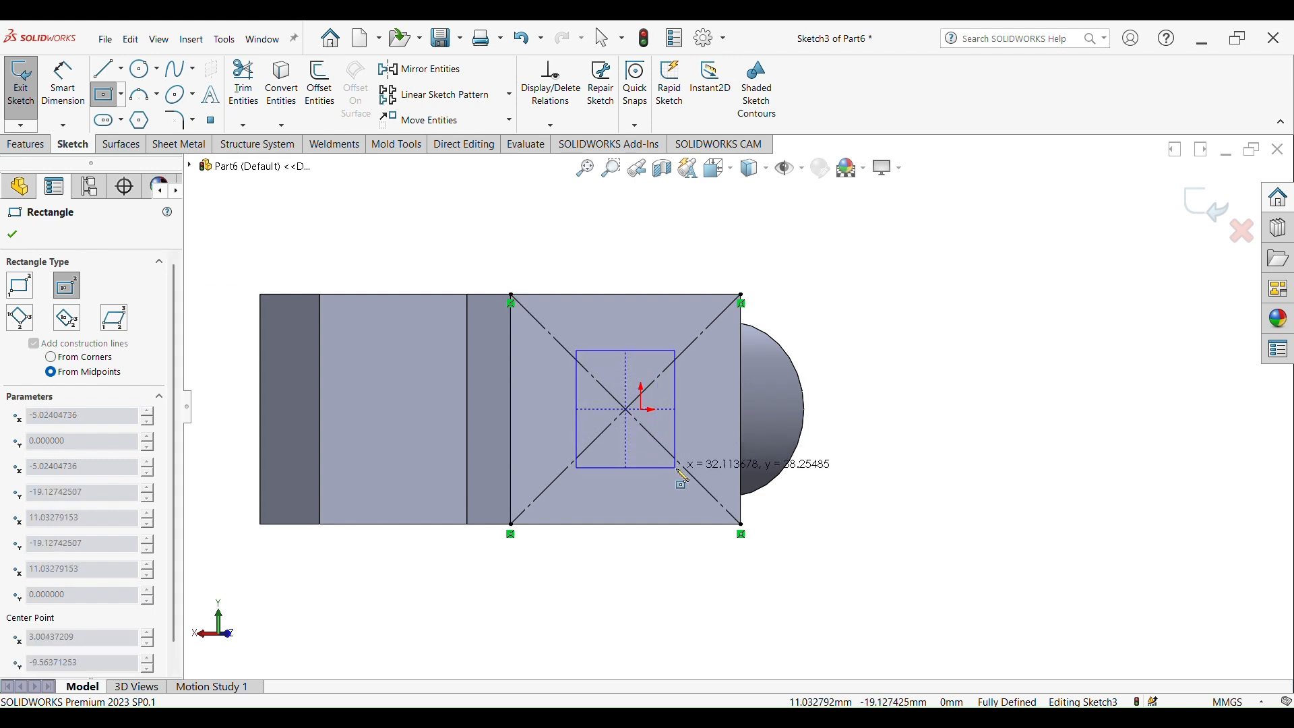
pyautogui.click(696, 479)
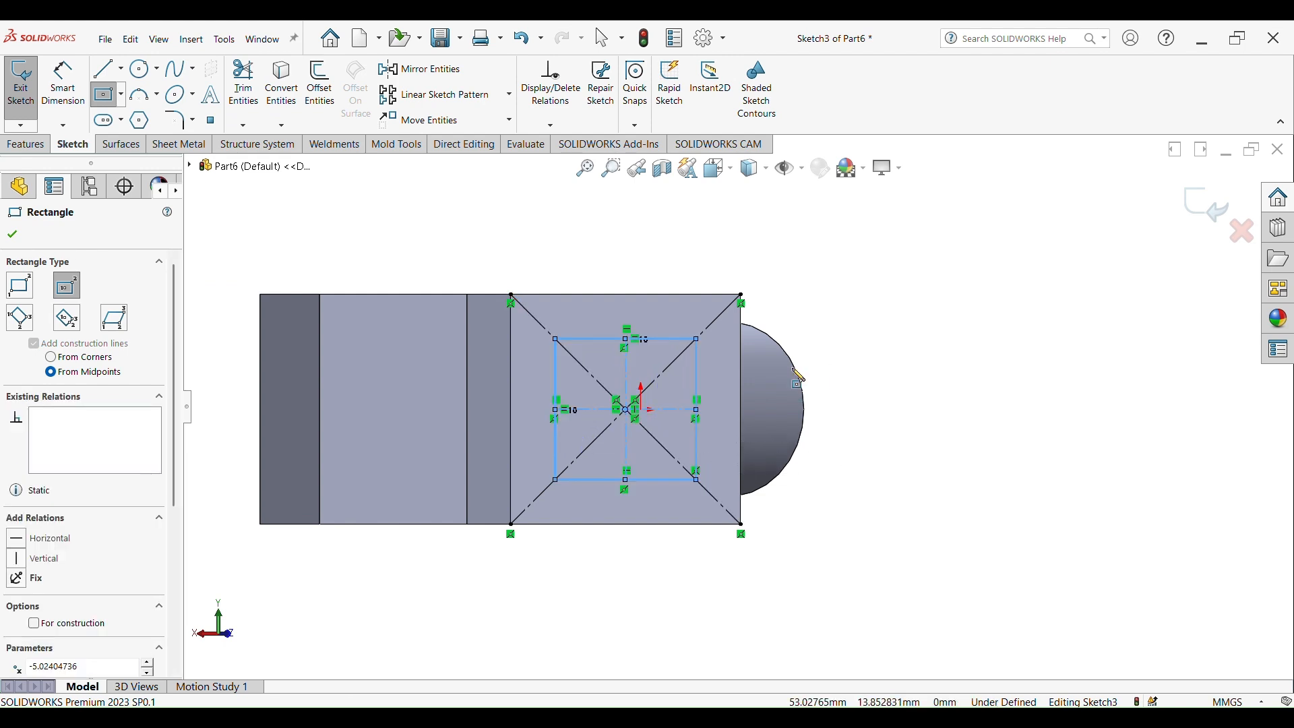
pyautogui.click(64, 86)
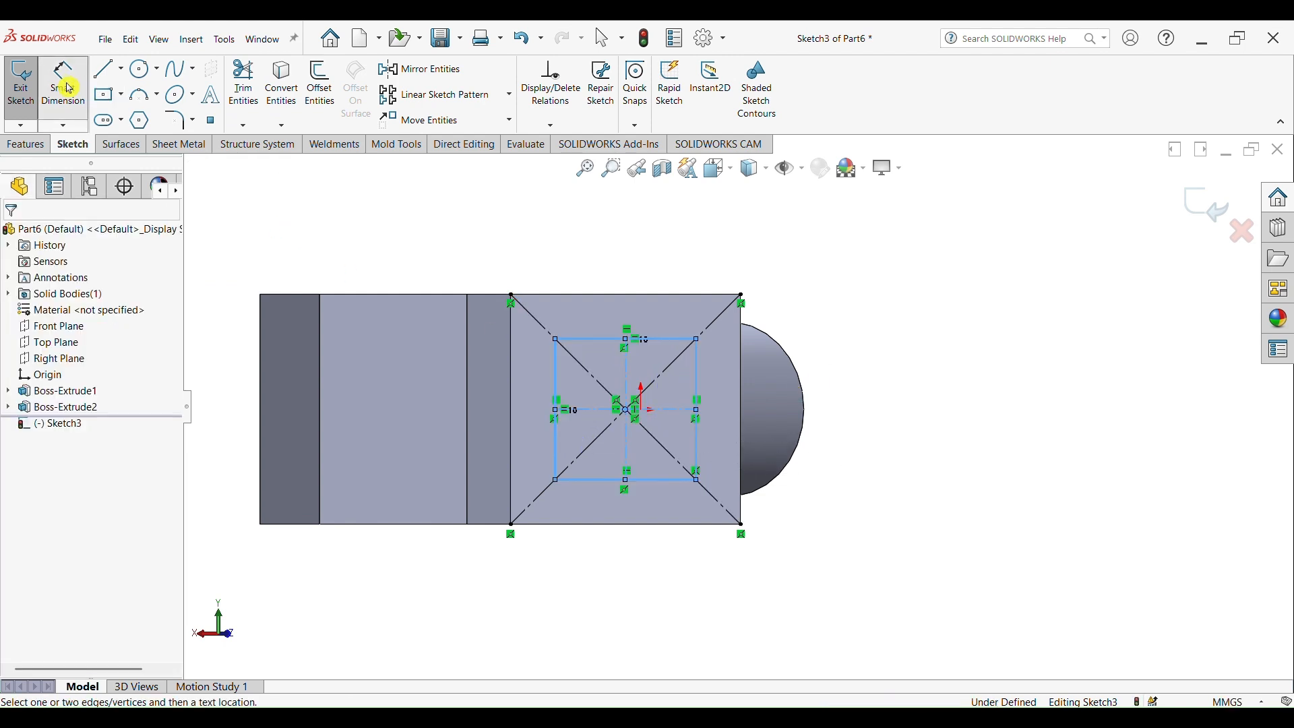
pyautogui.click(699, 373)
pyautogui.click(836, 419)
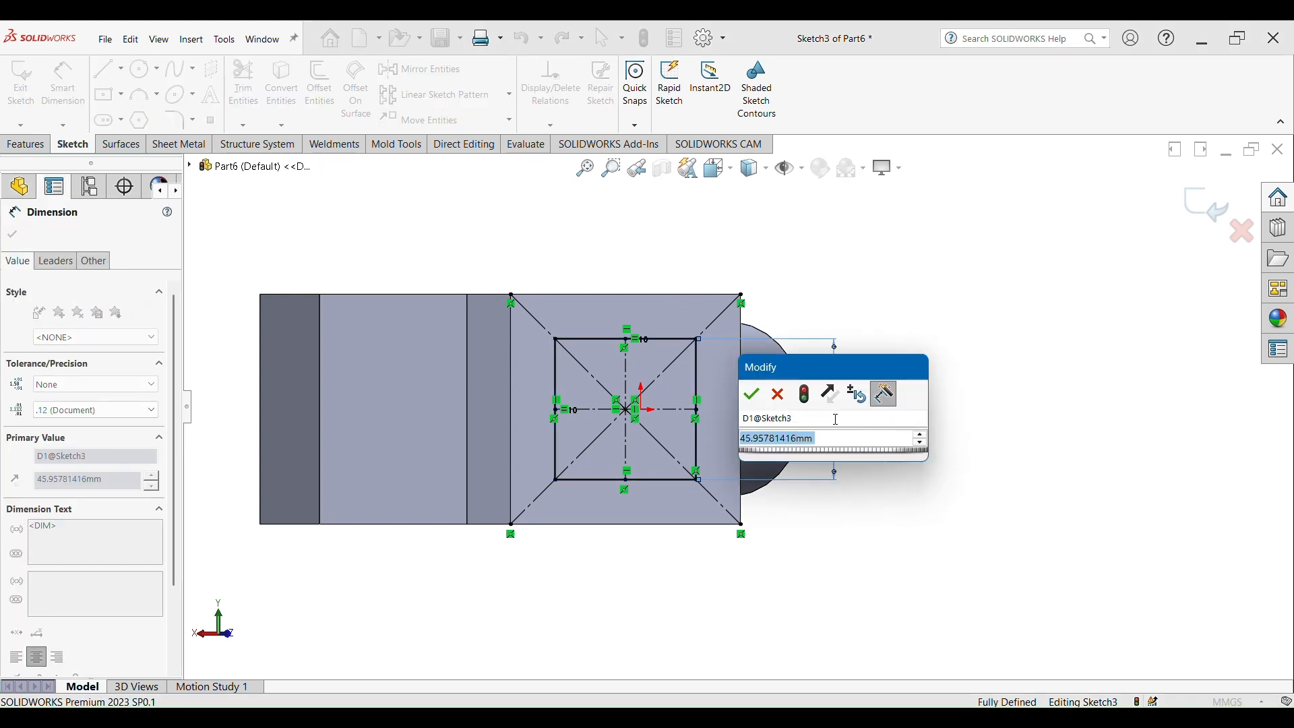
pyautogui.write('48')
pyautogui.press('Return')
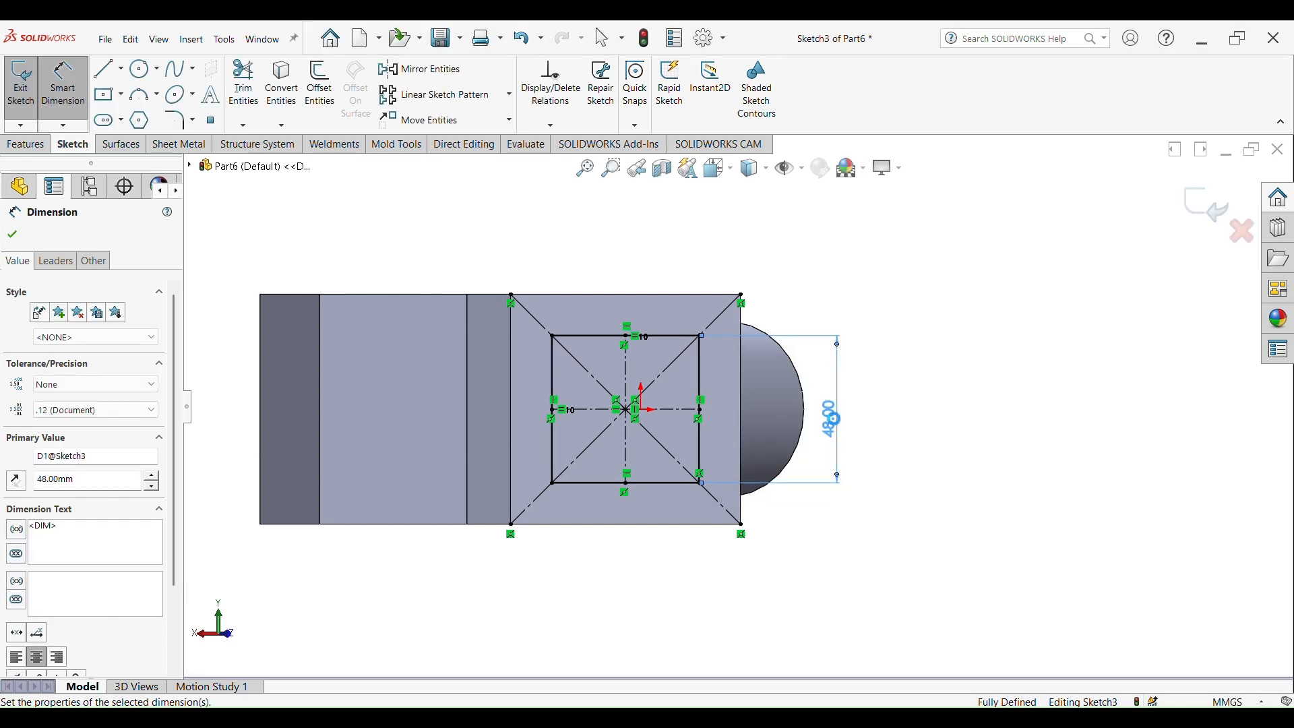
# Step: Check the pocket depth in the reference drawing and cut the square into the 60° arm as a Blind Extruded Cut 57 mm deep
pyautogui.scroll(5, 738, 408)
pyautogui.click(22, 146)
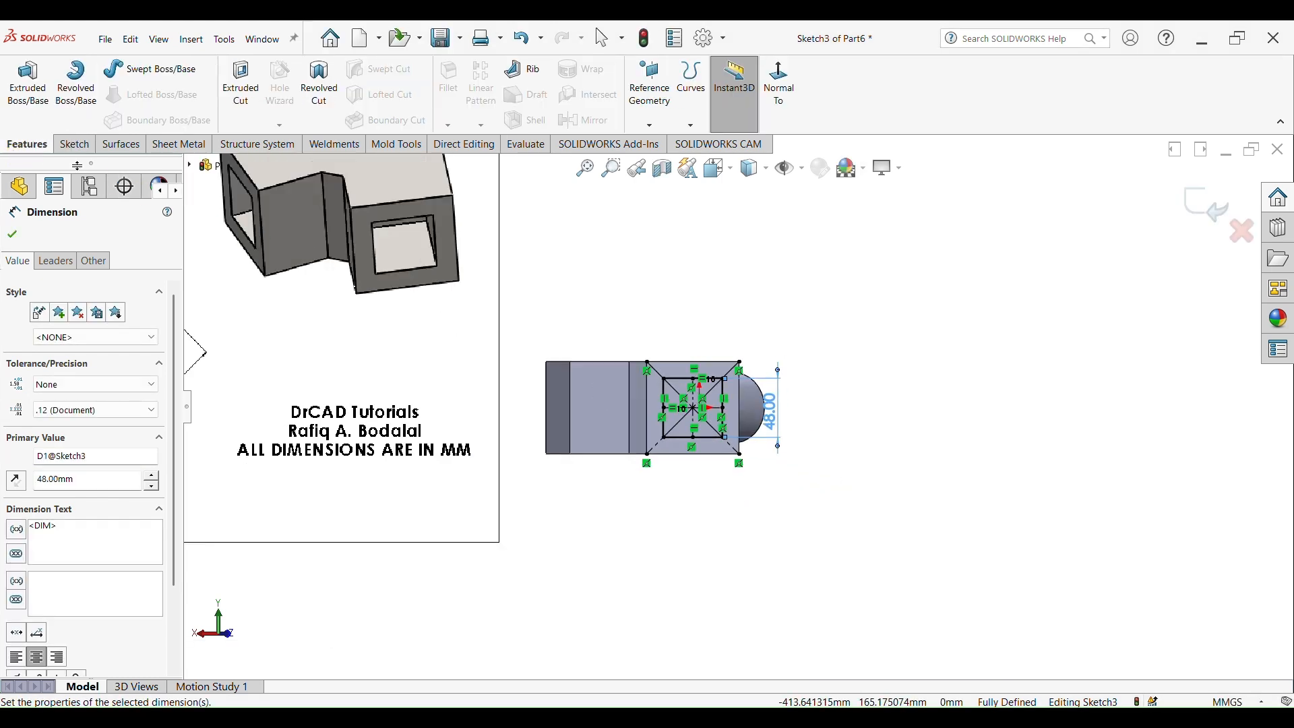
pyautogui.click(241, 84)
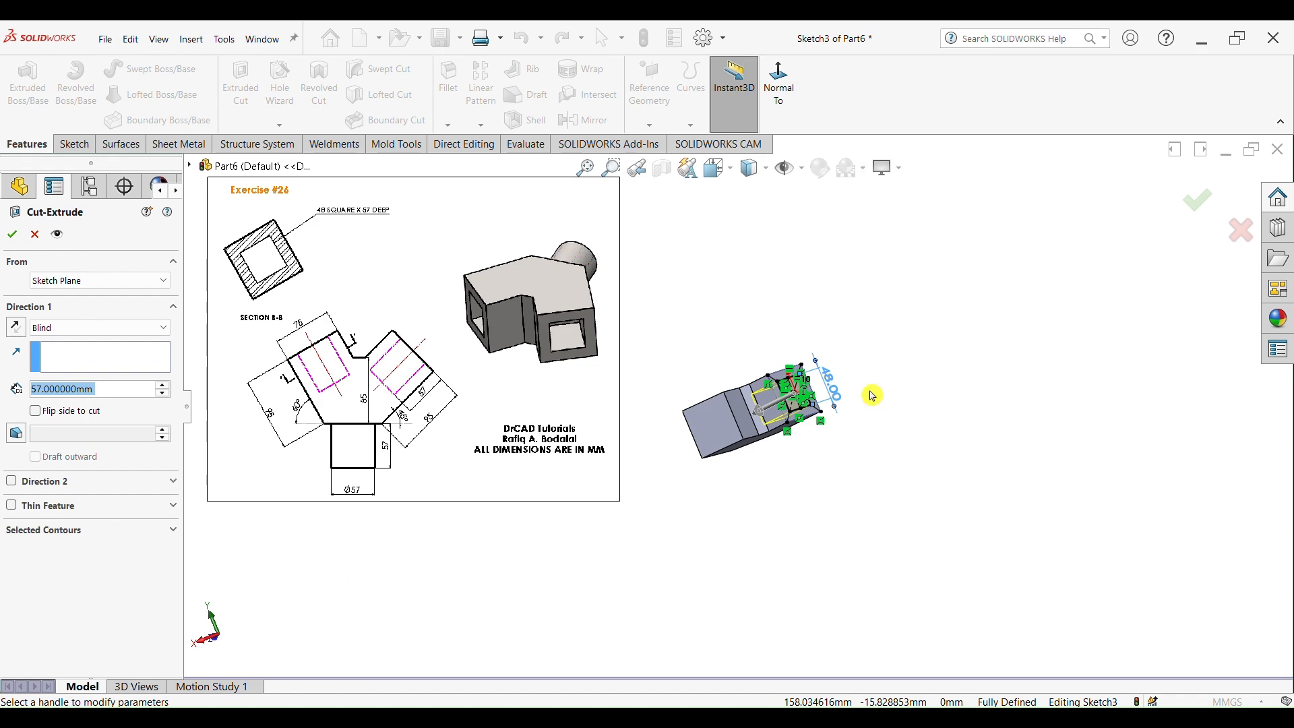
pyautogui.scroll(-5, 403, 395)
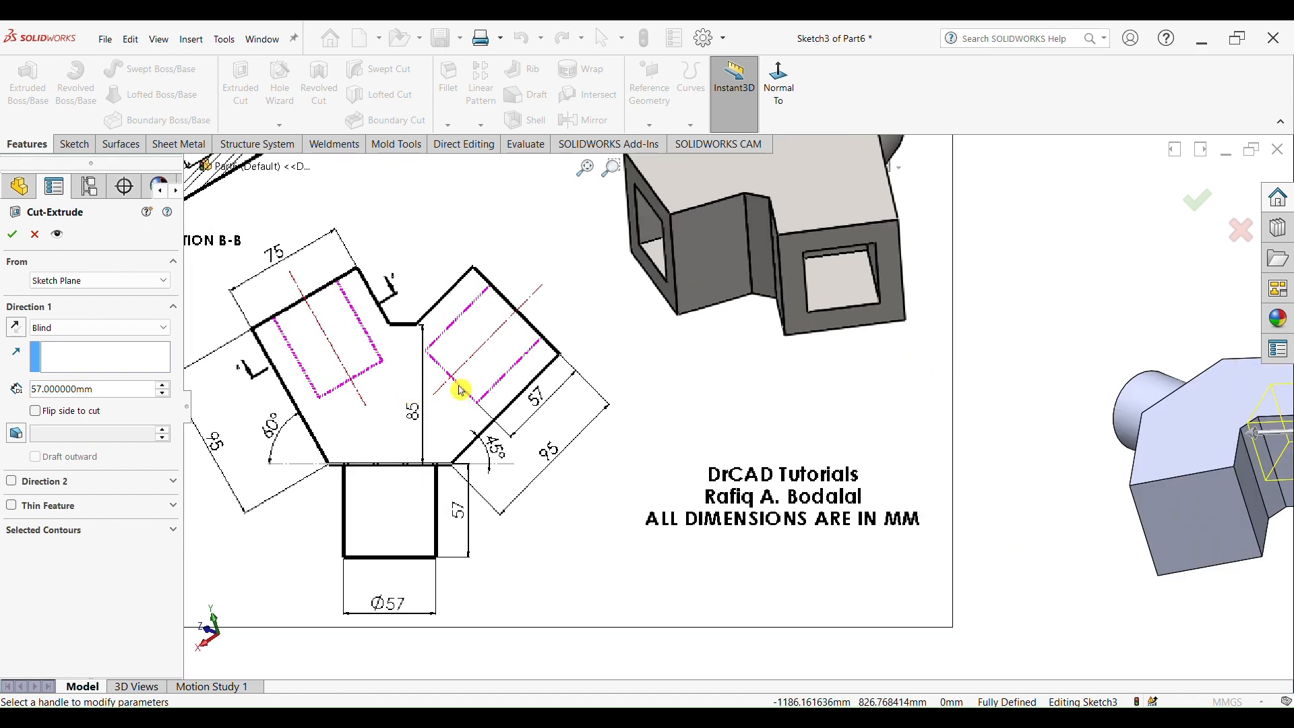
pyautogui.scroll(2, 742, 413)
pyautogui.scroll(-2, 466, 362)
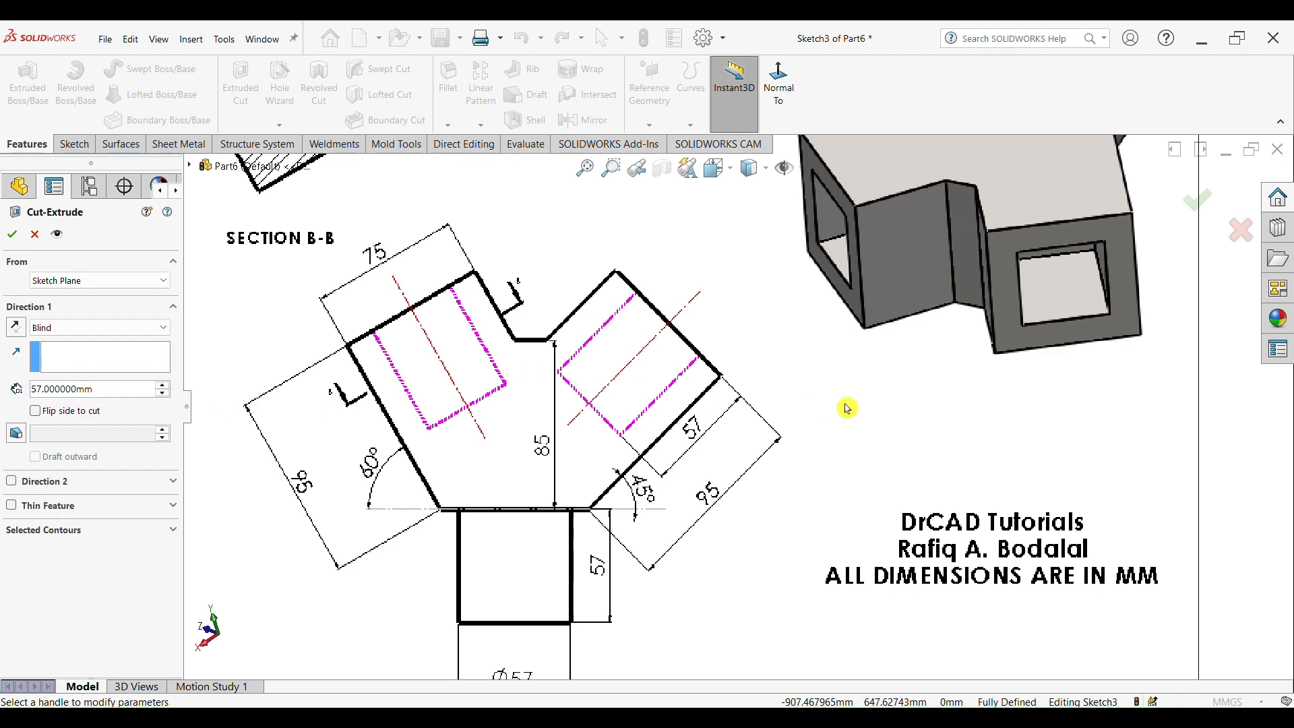
pyautogui.scroll(3, 816, 408)
pyautogui.scroll(-2, 1099, 427)
pyautogui.click(1198, 200)
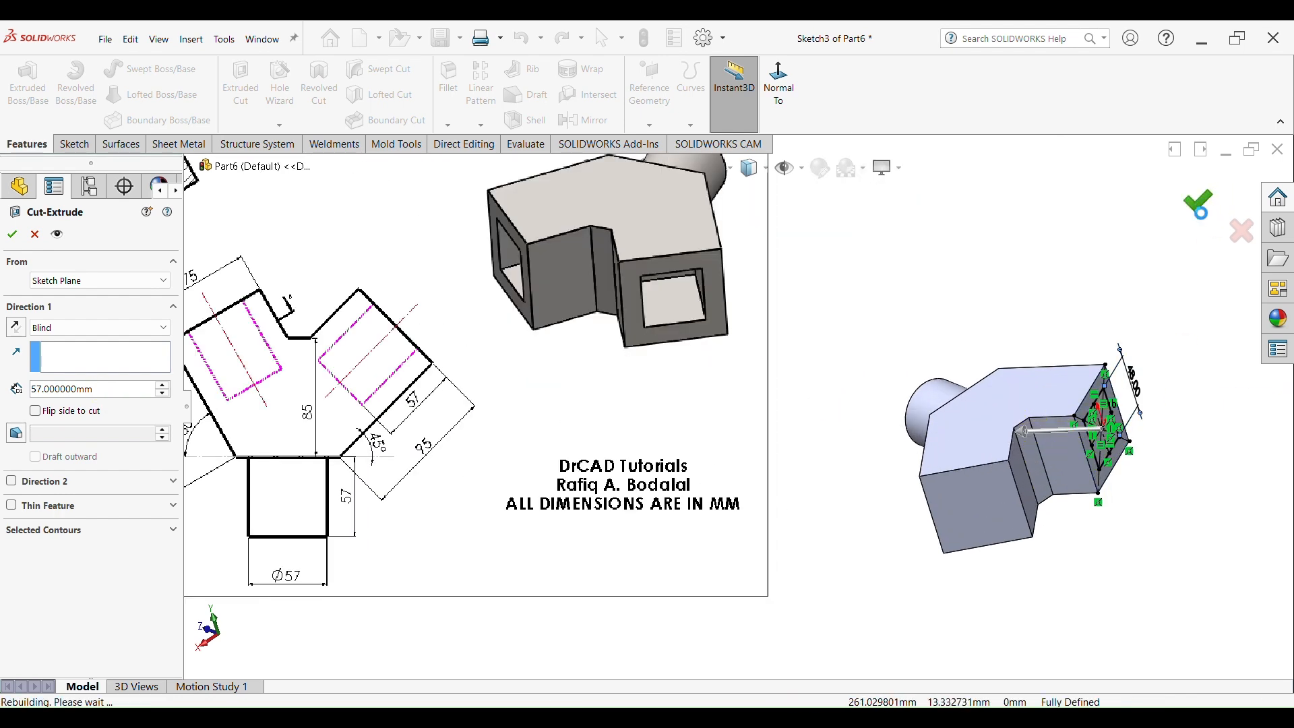
# Step: Start a sketch on the end face of the 45° arm
pyautogui.scroll(3, 1086, 491)
pyautogui.moveTo(1057, 480); pyautogui.dragTo(1029, 395, button='middle')
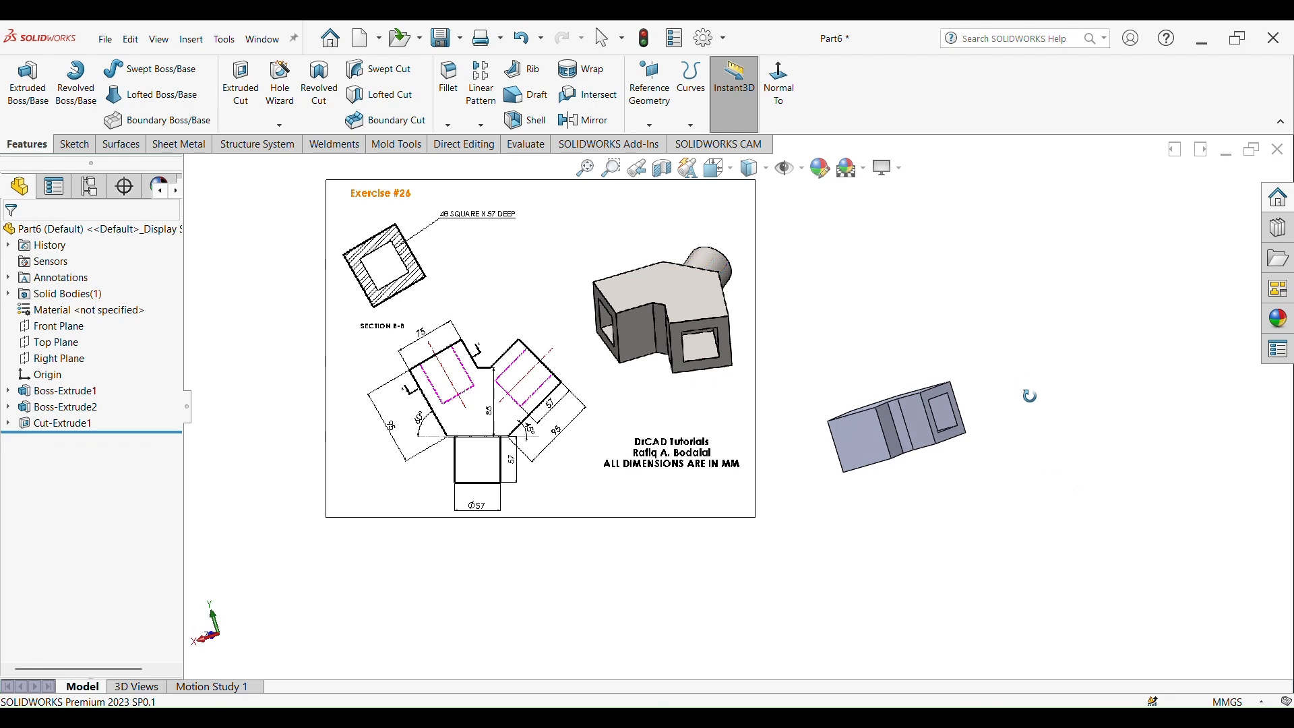
pyautogui.scroll(-3, 826, 453)
pyautogui.click(887, 413)
pyautogui.click(946, 370)
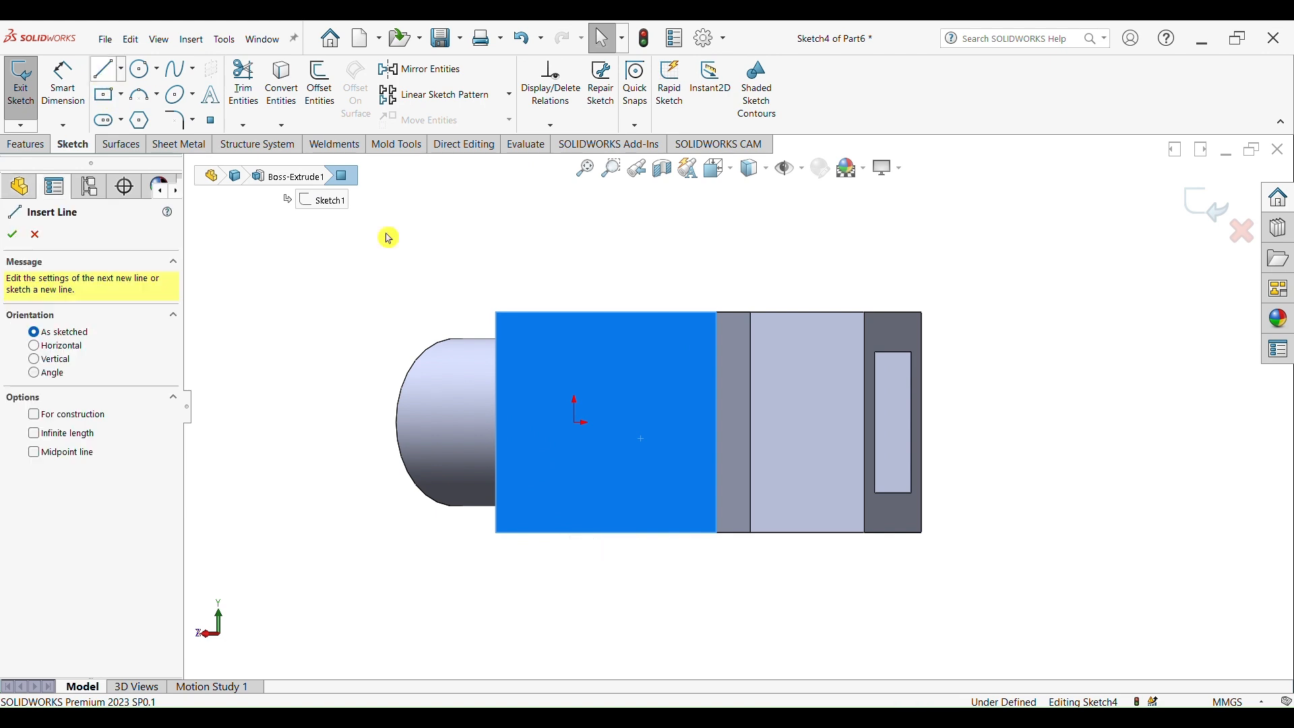
# Step: Draw both corner-to-corner diagonals on the 45° arm's end face and make them construction lines
pyautogui.click(498, 313)
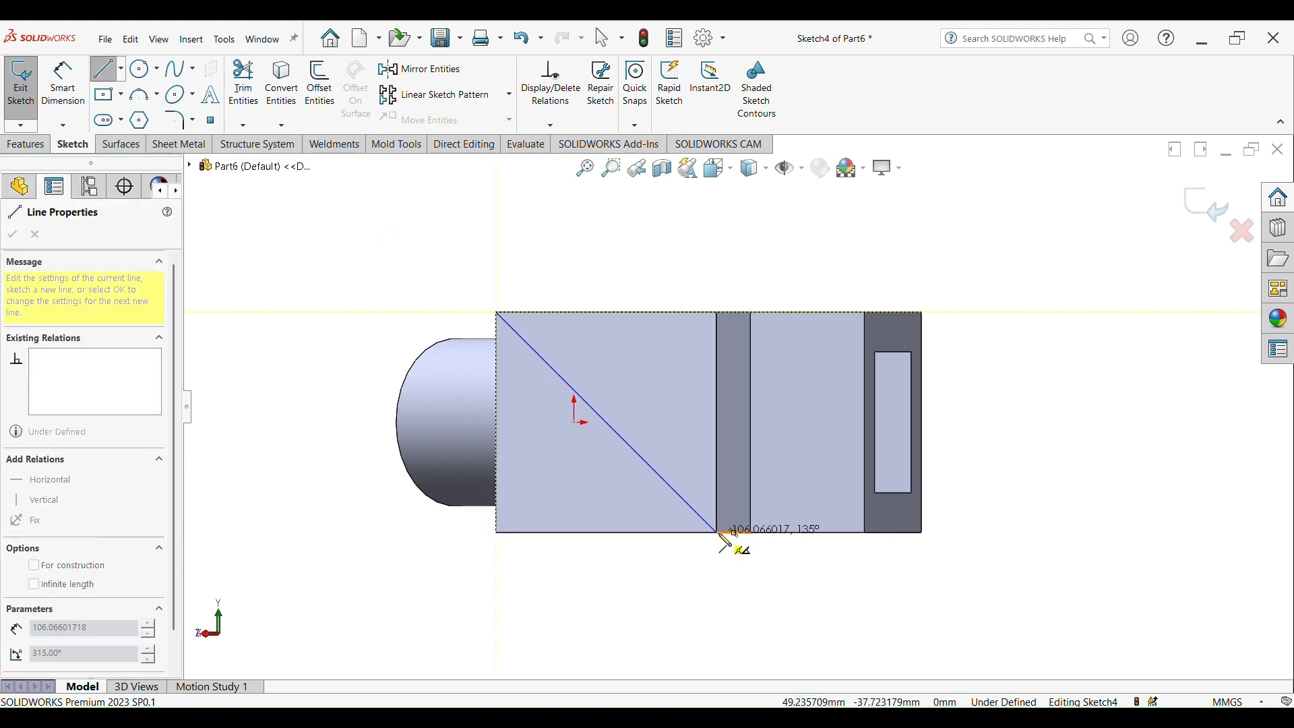
pyautogui.click(718, 533)
pyautogui.press('Escape')
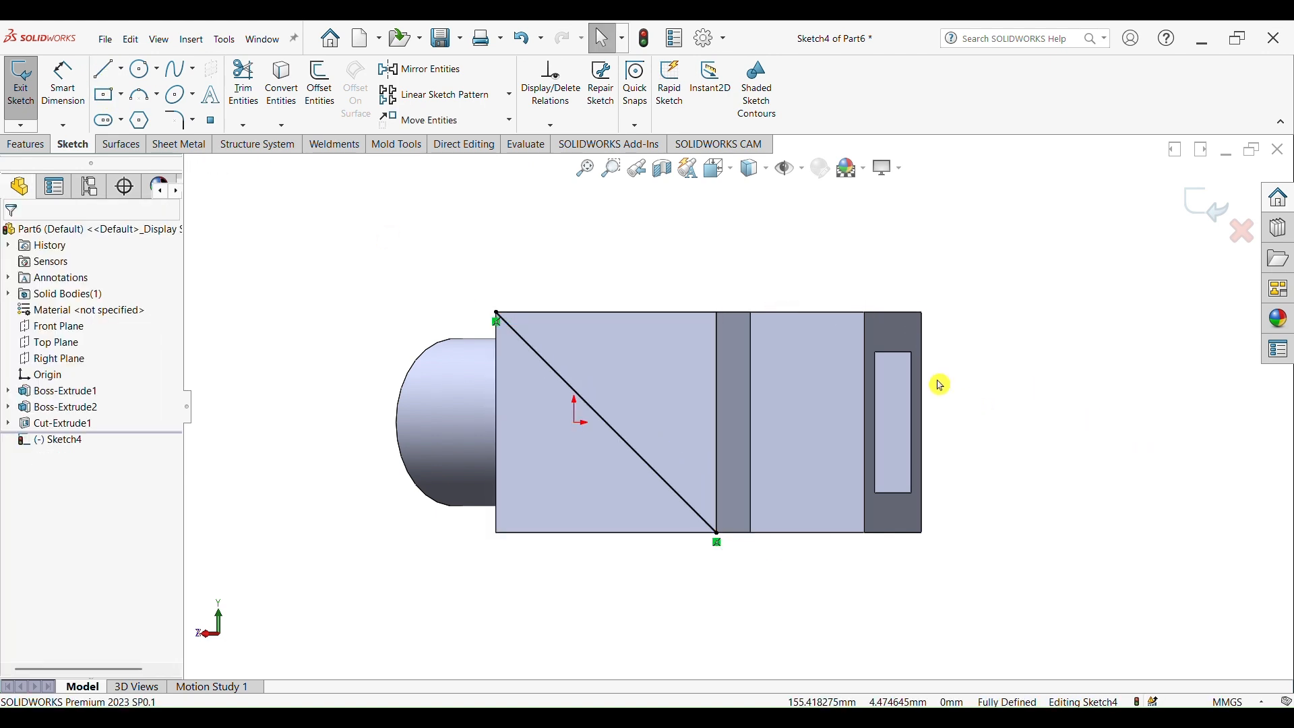
pyautogui.press('Return')
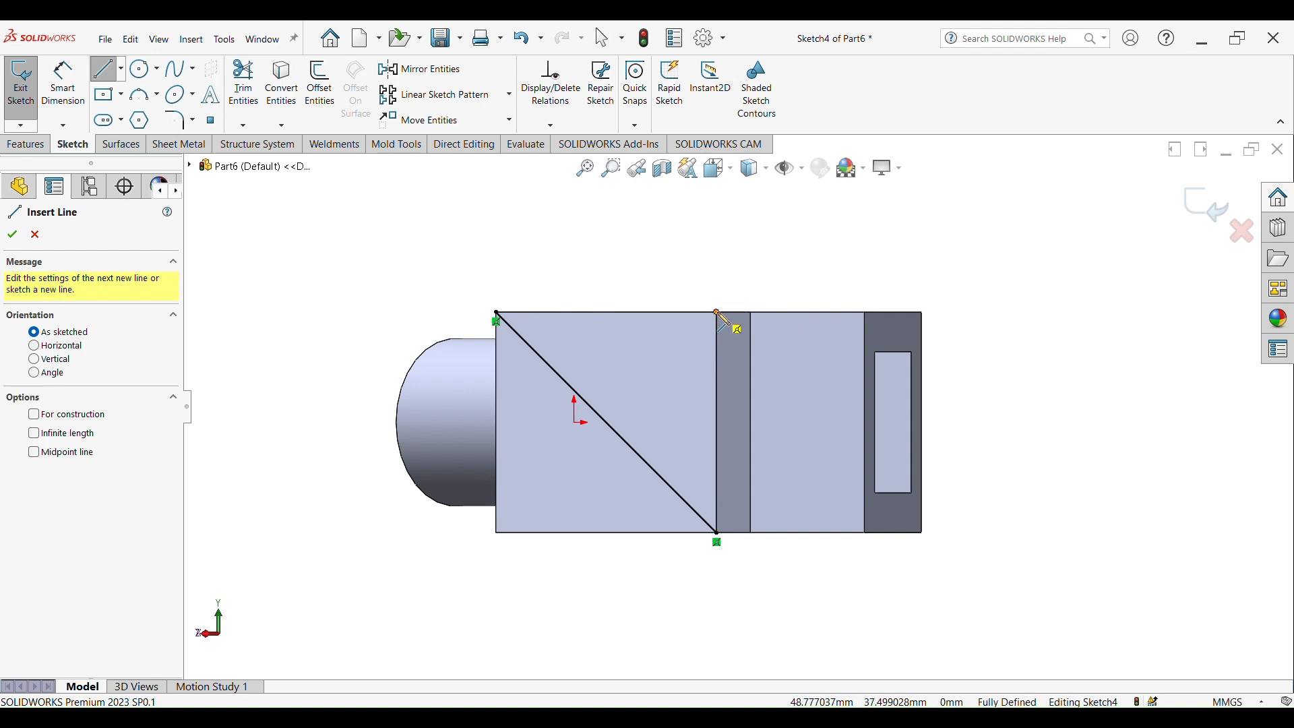
pyautogui.click(718, 312)
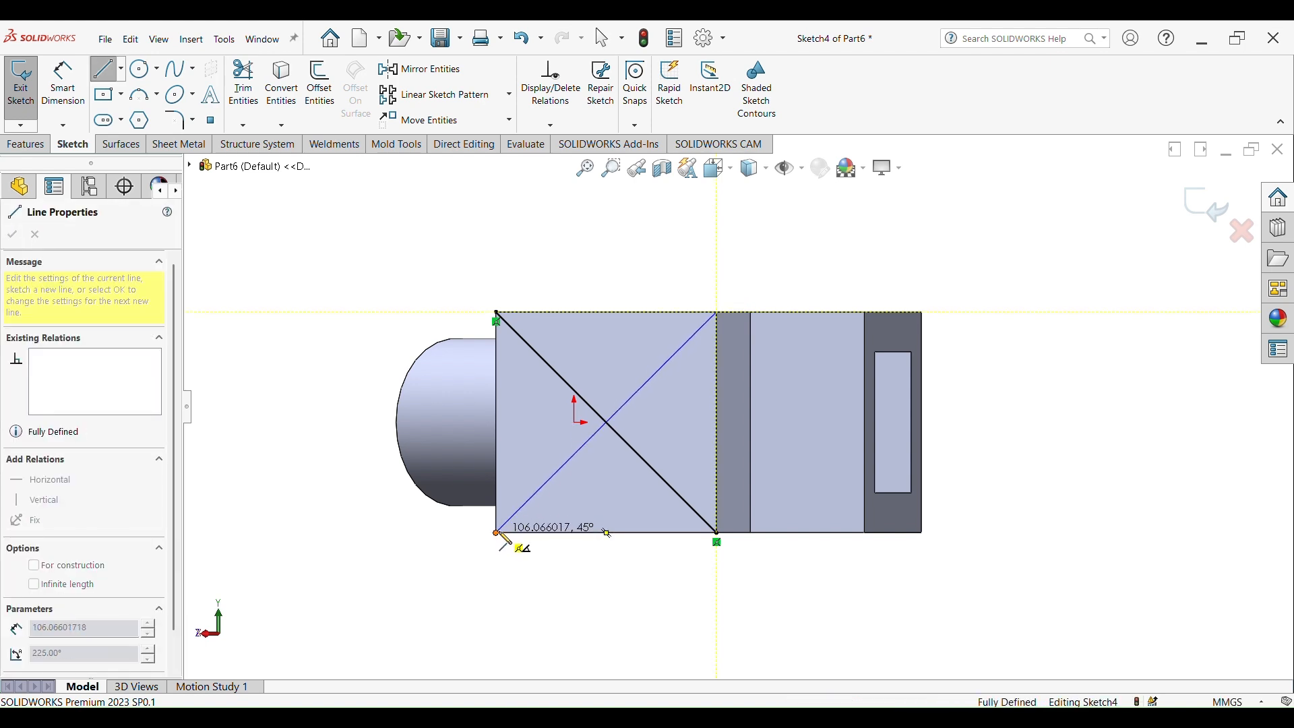
pyautogui.click(497, 533)
pyautogui.press('Escape')
pyautogui.click(593, 410)
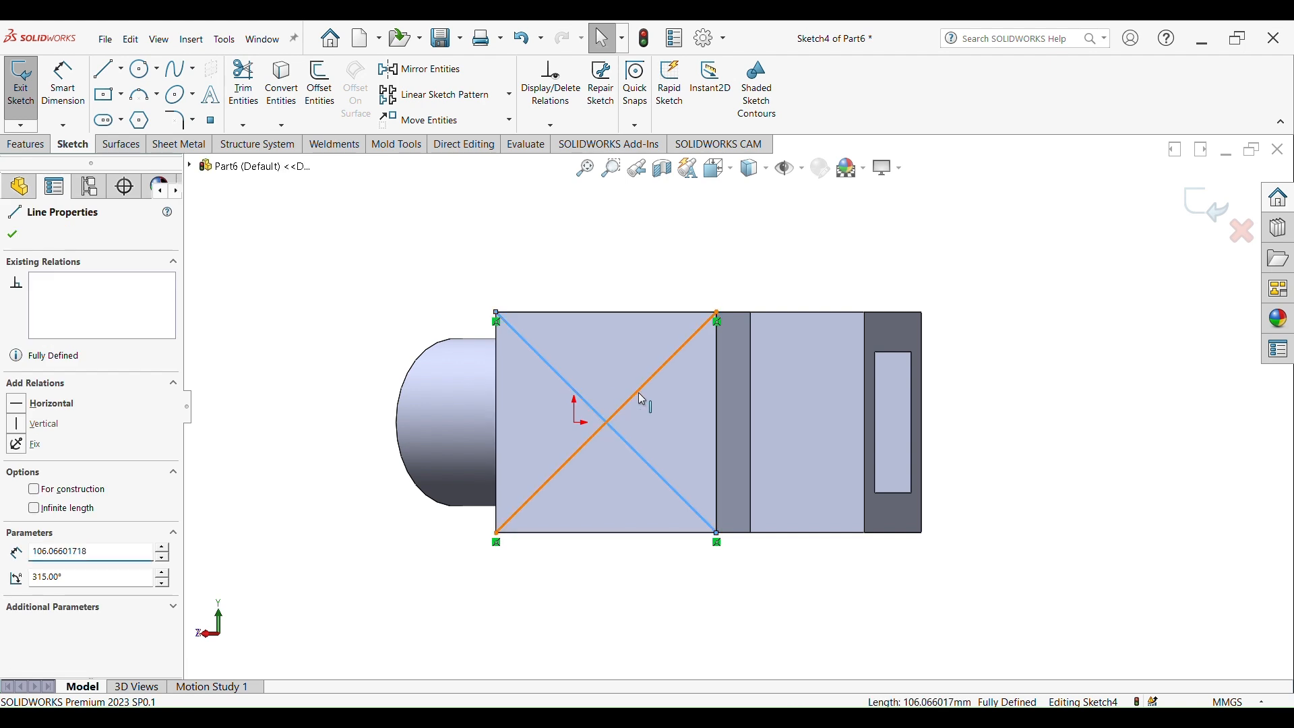
pyautogui.keyDown('ctrl'); pyautogui.click(642, 399); pyautogui.keyUp('ctrl')
pyautogui.click(709, 351)
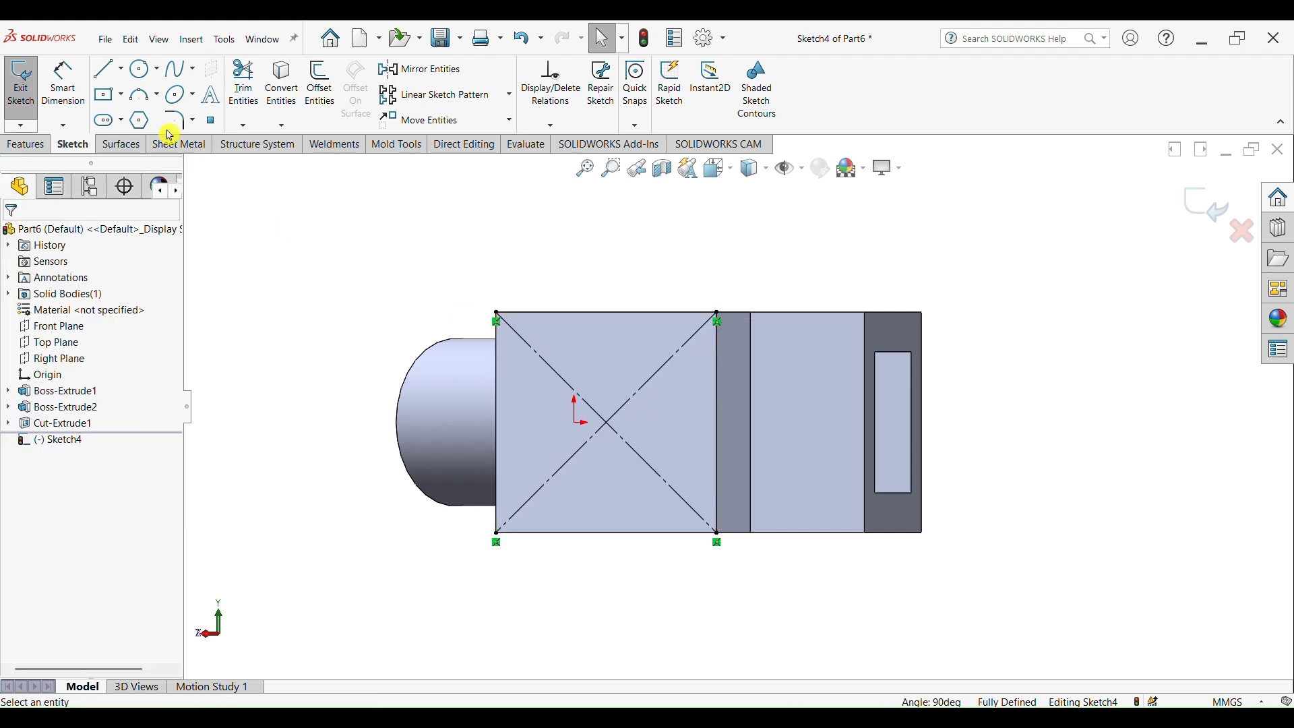
# Step: Sketch a centre square about 46 mm wide where the 45° arm's diagonals cross and set its side to 48 mm
pyautogui.click(108, 96)
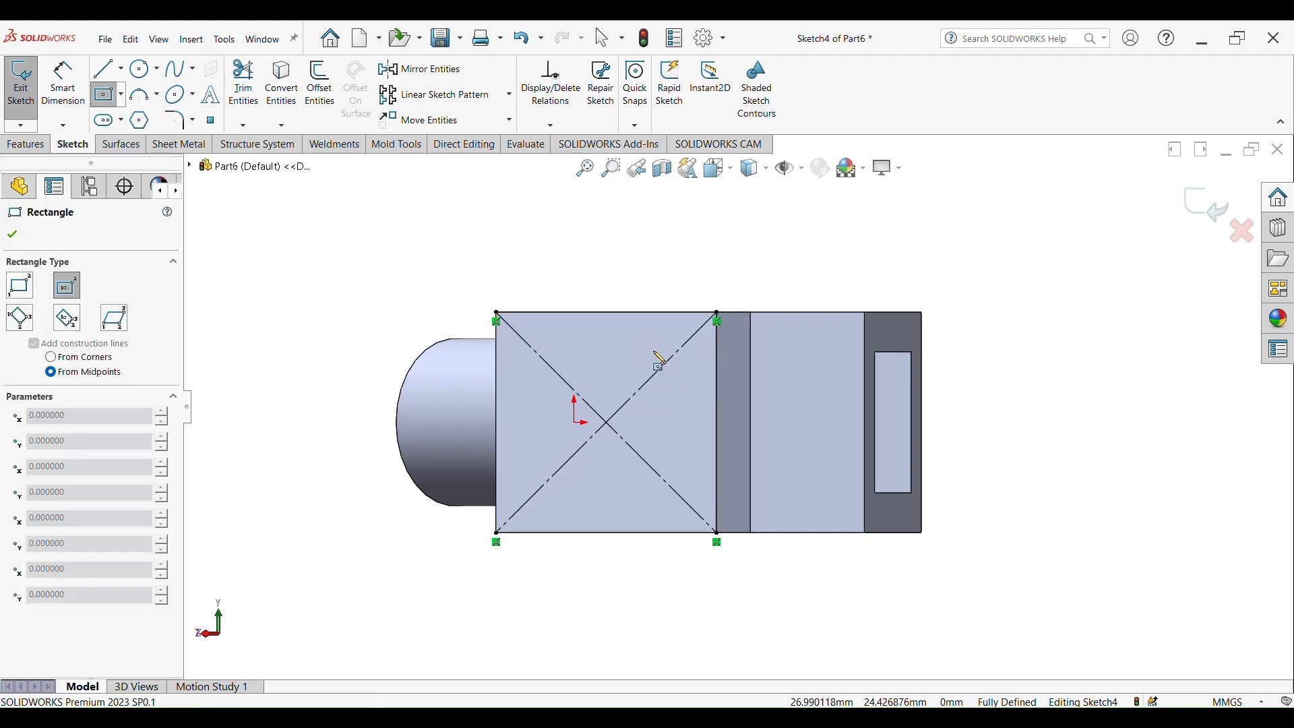
pyautogui.click(608, 423)
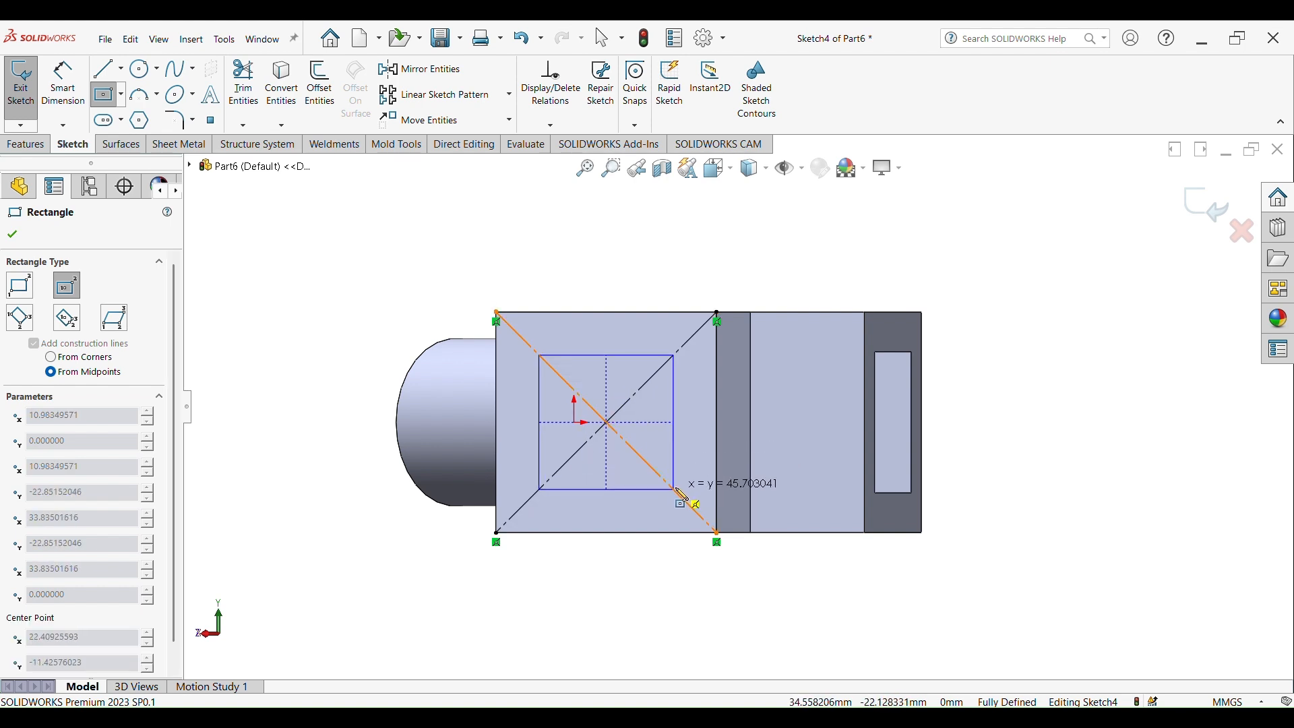
pyautogui.click(674, 490)
pyautogui.click(62, 84)
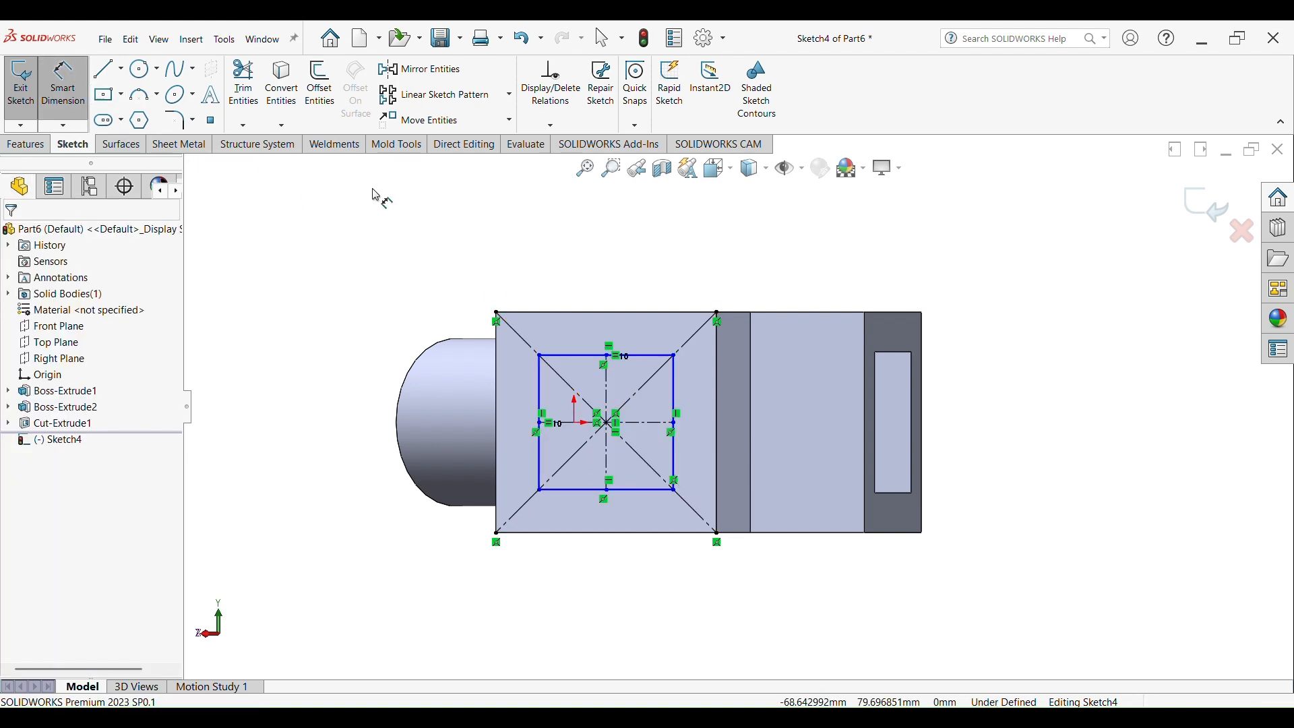
pyautogui.click(646, 364)
pyautogui.click(614, 284)
pyautogui.write('48')
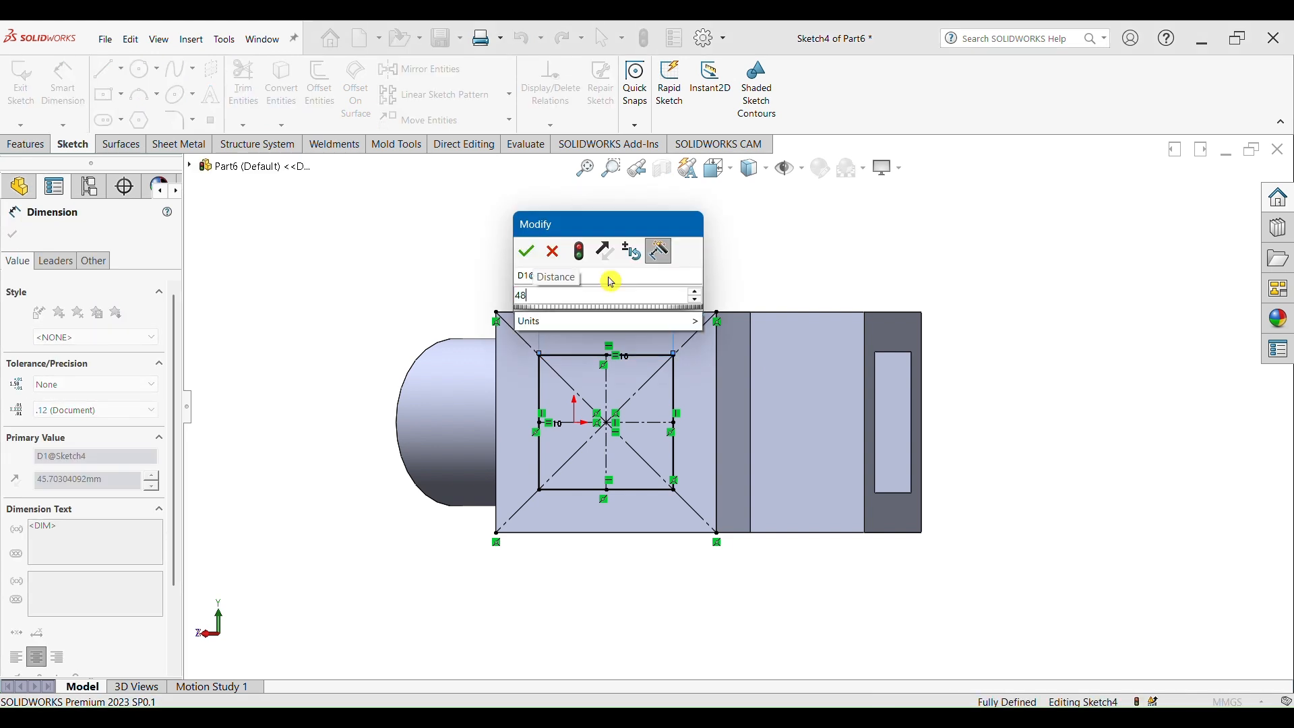
pyautogui.press('Return')
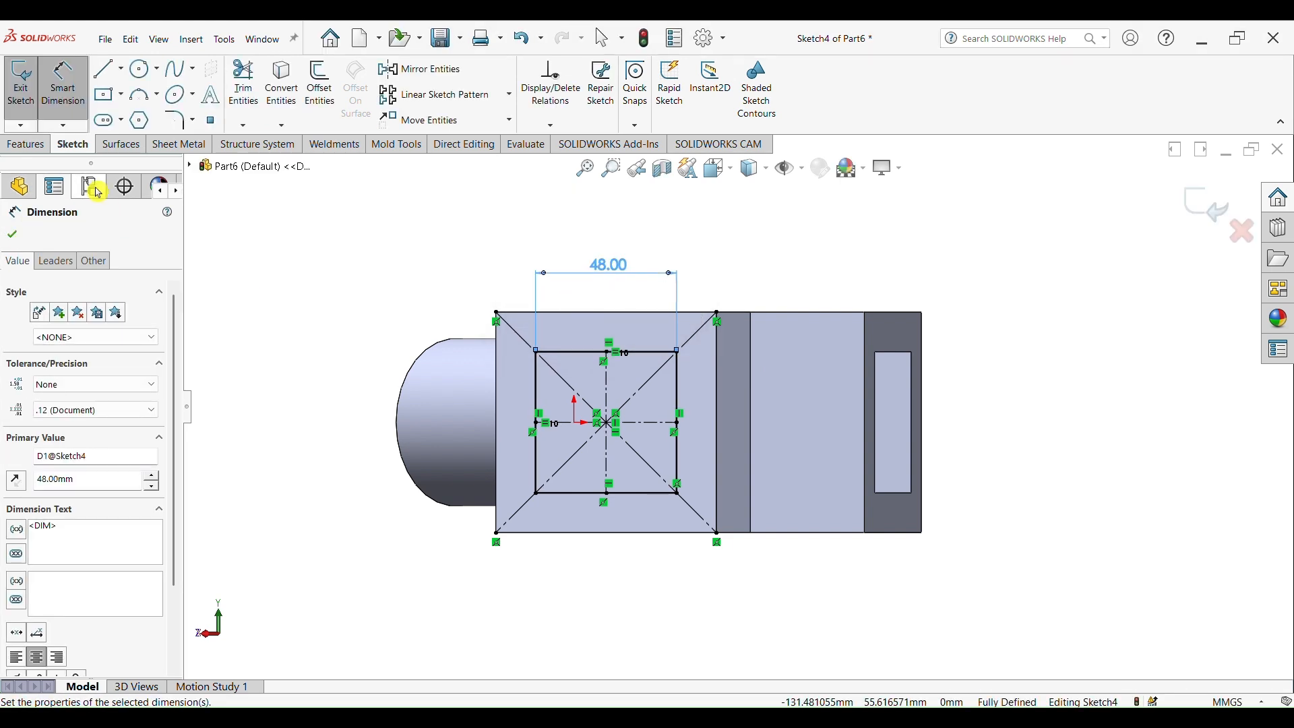
# Step: Cut the 48 mm square into the 45° arm as a Blind Extruded Cut 57 mm deep
pyautogui.click(27, 146)
pyautogui.click(241, 84)
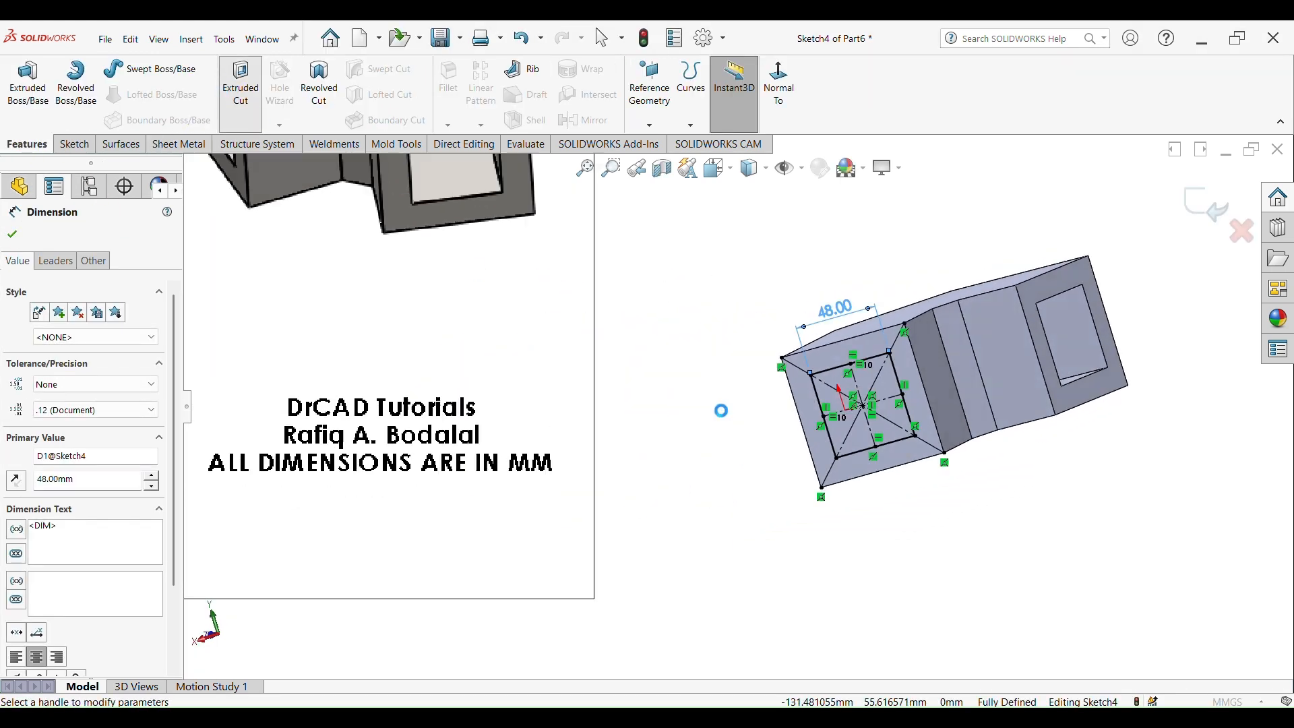
pyautogui.moveTo(942, 405); pyautogui.dragTo(919, 514, button='middle')
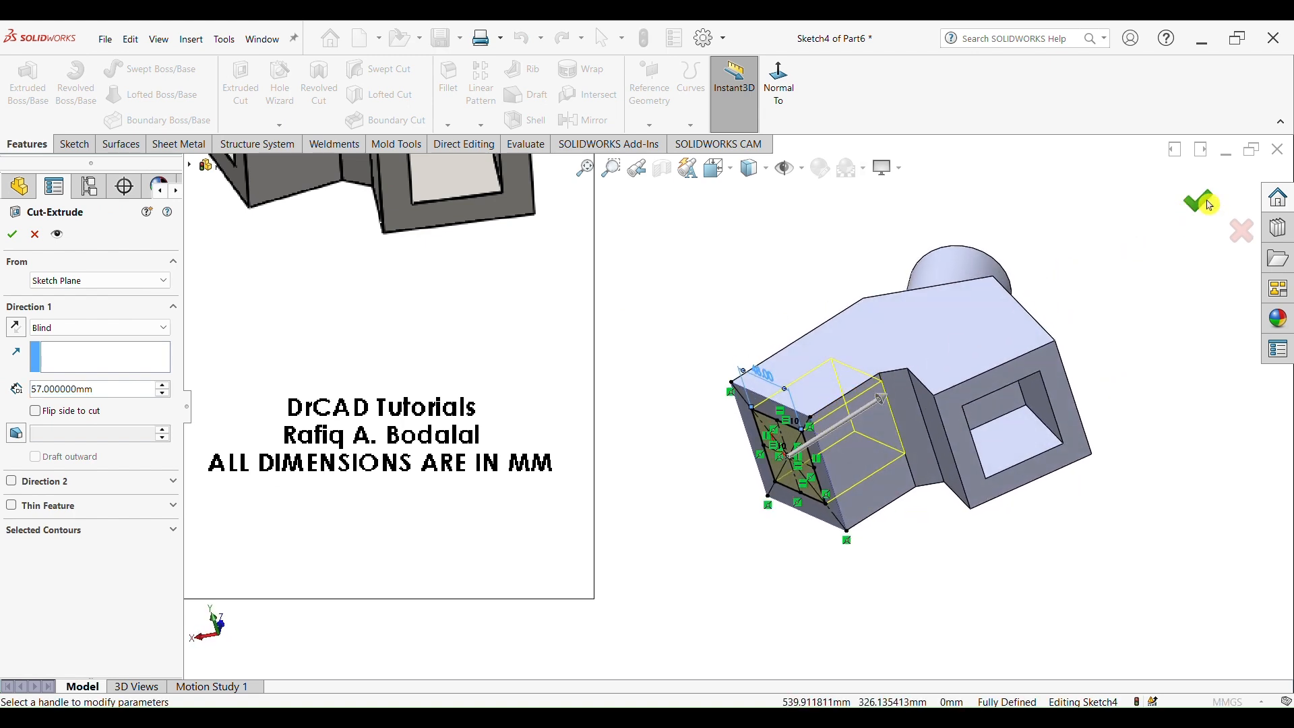
pyautogui.click(1206, 202)
pyautogui.scroll(2, 911, 432)
pyautogui.moveTo(912, 432); pyautogui.dragTo(981, 446, button='middle')
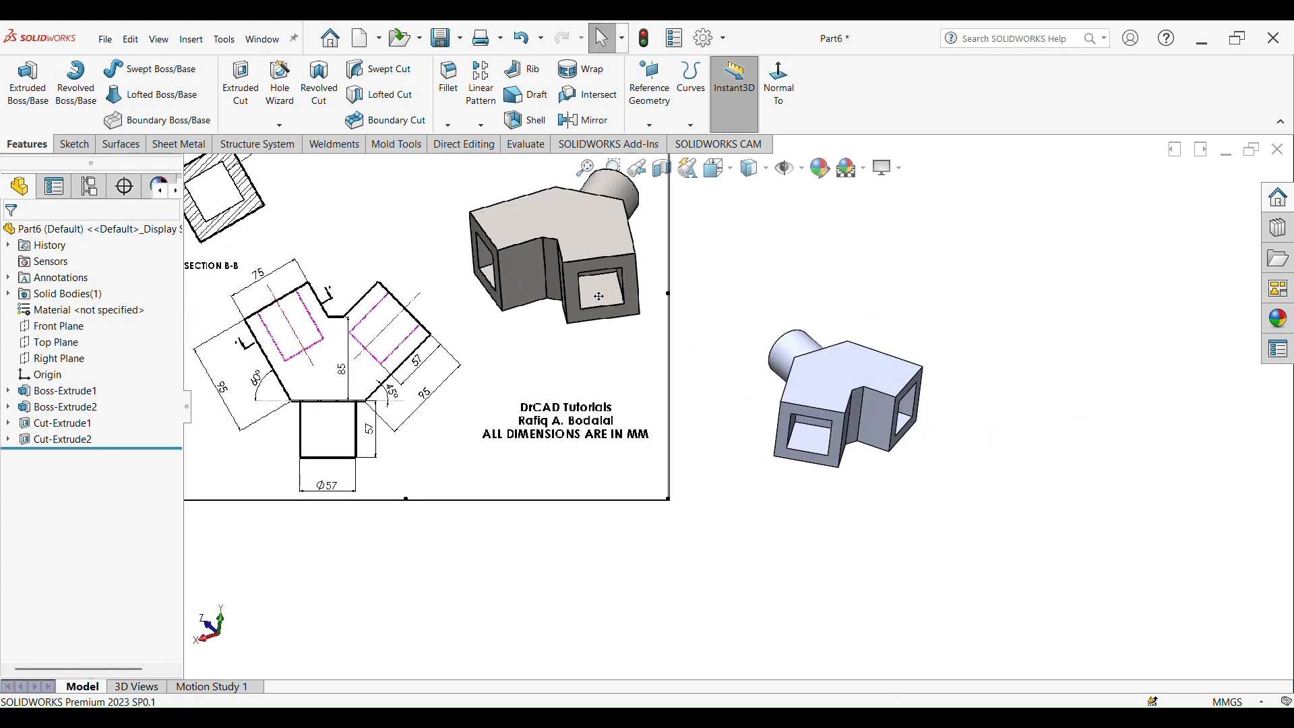
# Step: Assign AISI 1020 steel from the SOLIDWORKS Materials library to the part
pyautogui.rightClick(80, 310)
pyautogui.click(157, 318)
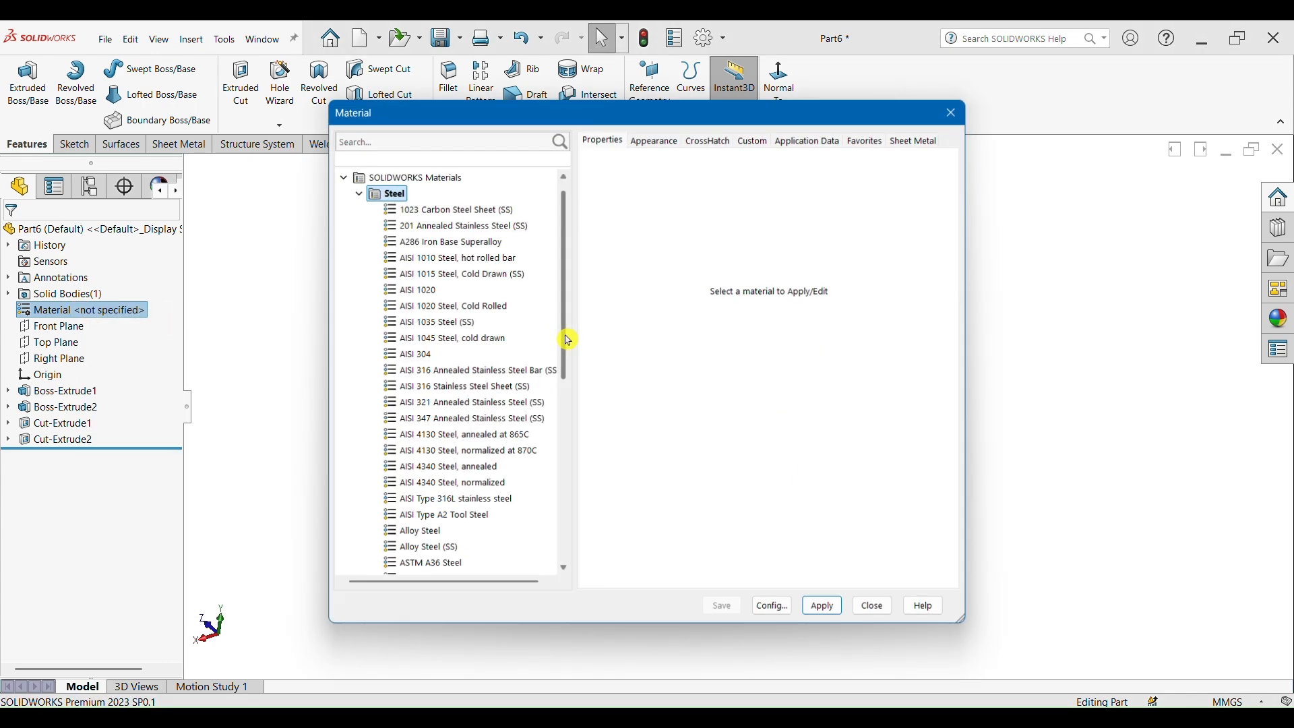
pyautogui.click(413, 289)
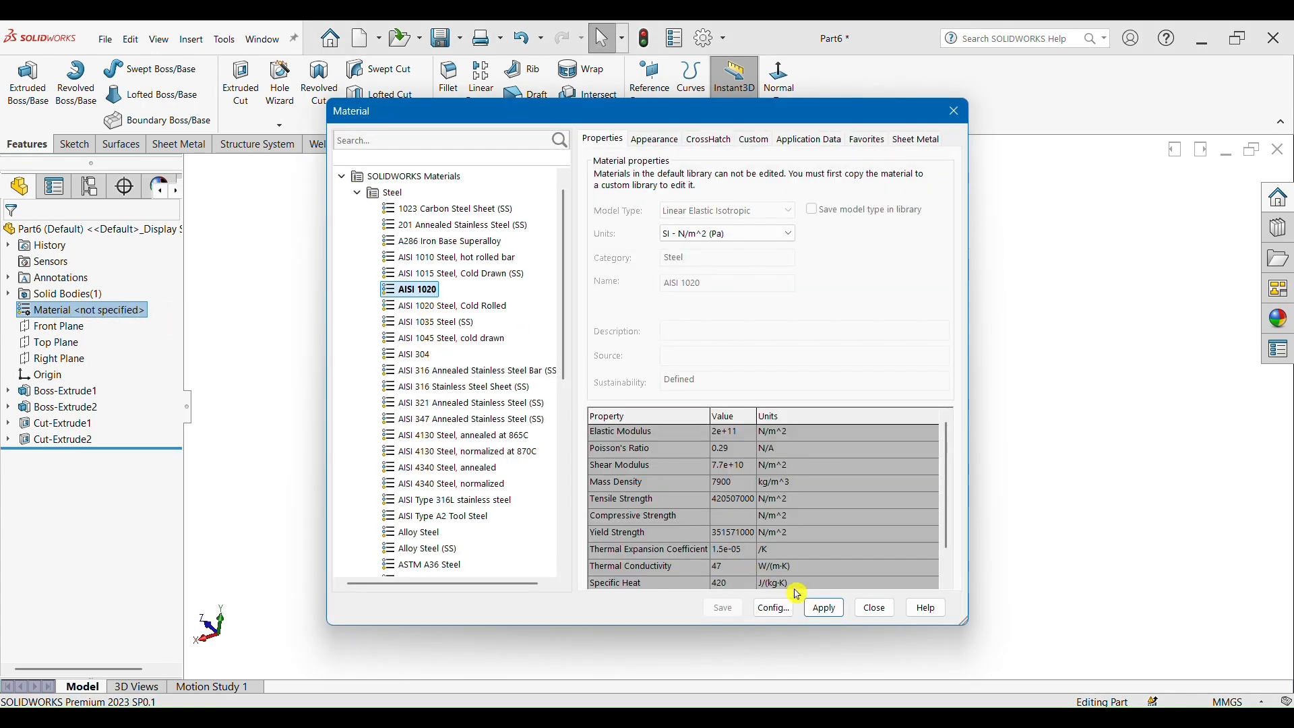
pyautogui.click(824, 607)
pyautogui.click(873, 607)
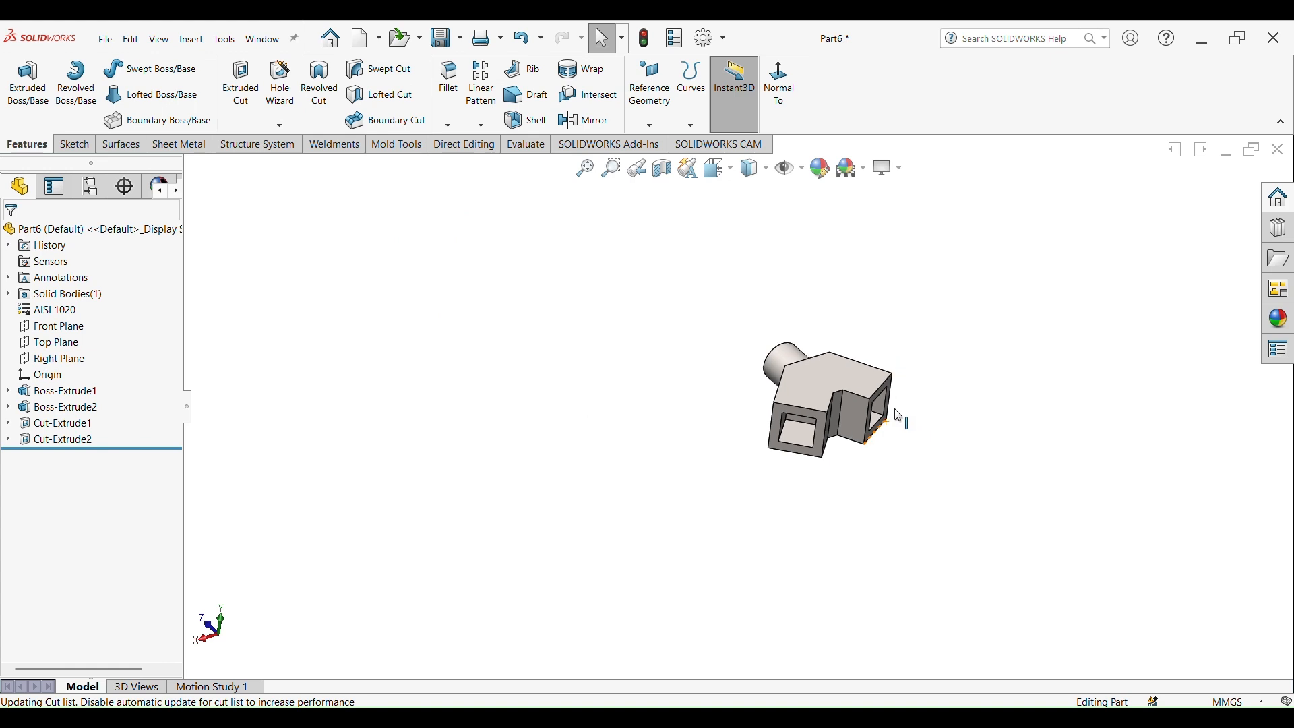
# Step: Switch the model display to Perspective and inspect the finished body from the cylindrical boss side
pyautogui.click(890, 169)
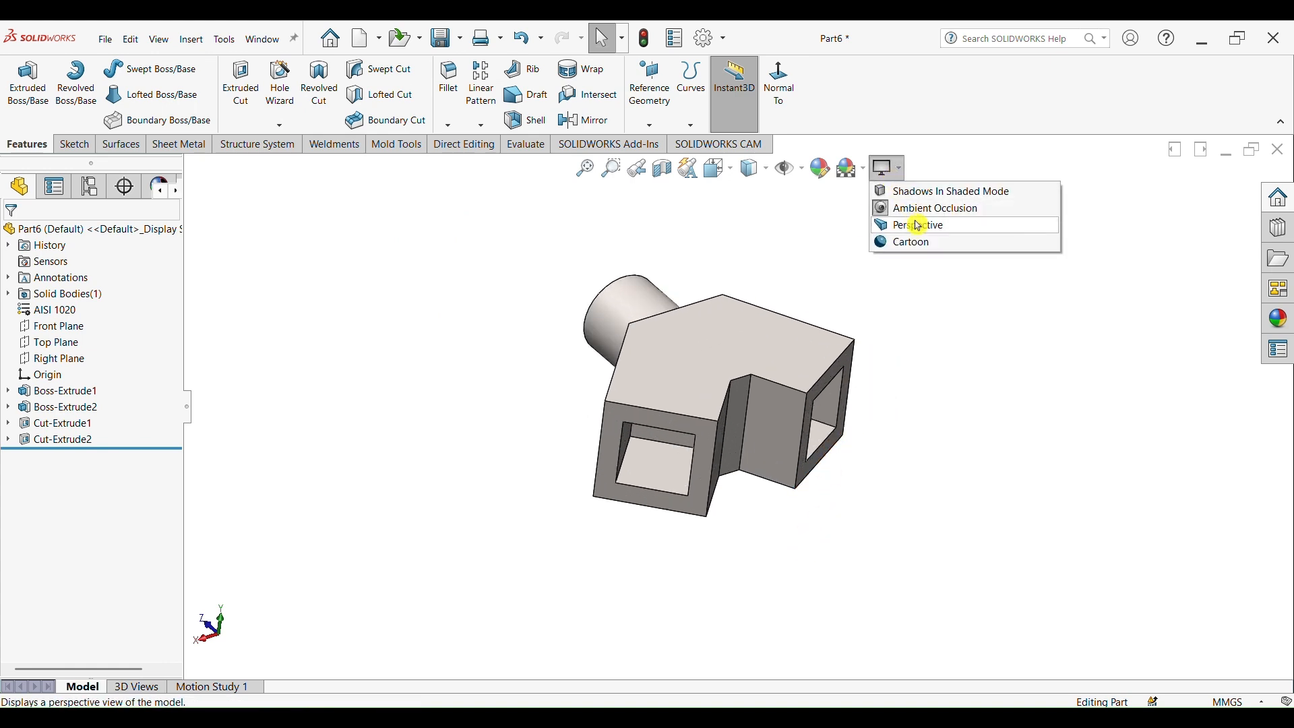
pyautogui.click(904, 221)
pyautogui.moveTo(872, 485); pyautogui.dragTo(546, 558, button='middle')
pyautogui.moveTo(887, 408); pyautogui.dragTo(791, 467, button='middle')
pyautogui.scroll(-3, 843, 346)
pyautogui.scroll(2, 799, 589)
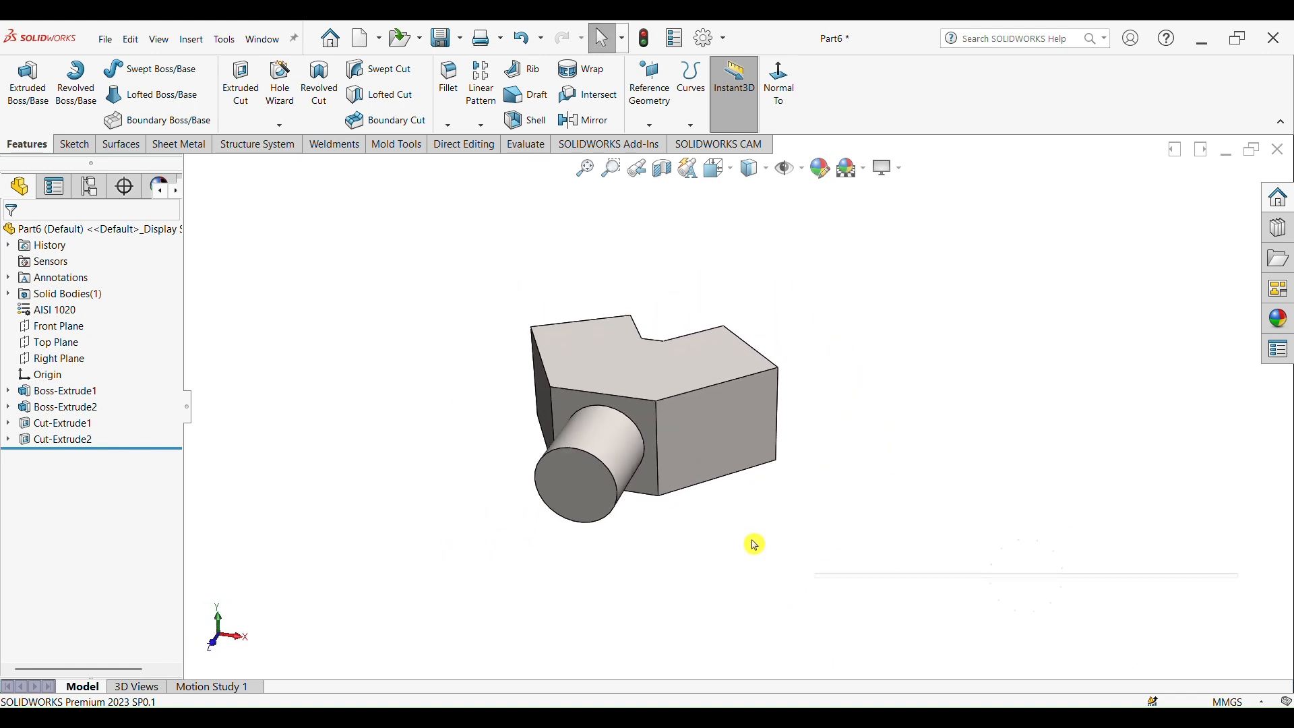
pyautogui.moveTo(778, 538); pyautogui.dragTo(758, 562, button='middle')
pyautogui.moveTo(649, 536); pyautogui.dragTo(656, 589, button='middle')
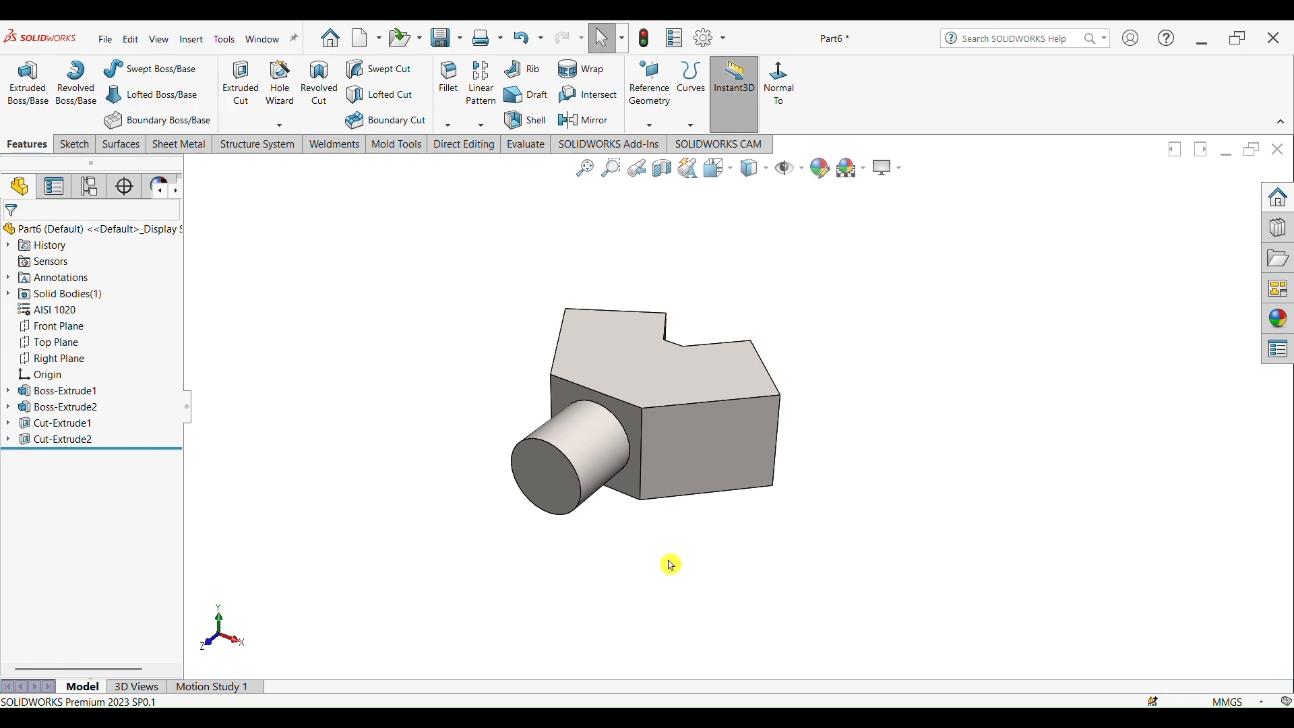